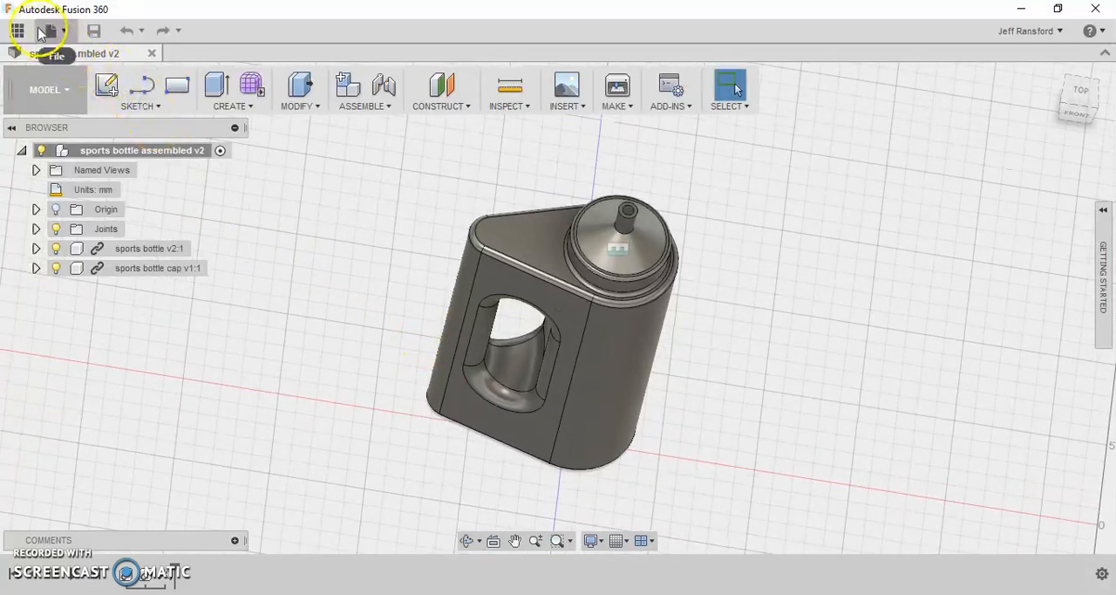
# - Start a new design and set the default units for new documents to mm
pyautogui.click(55, 33)
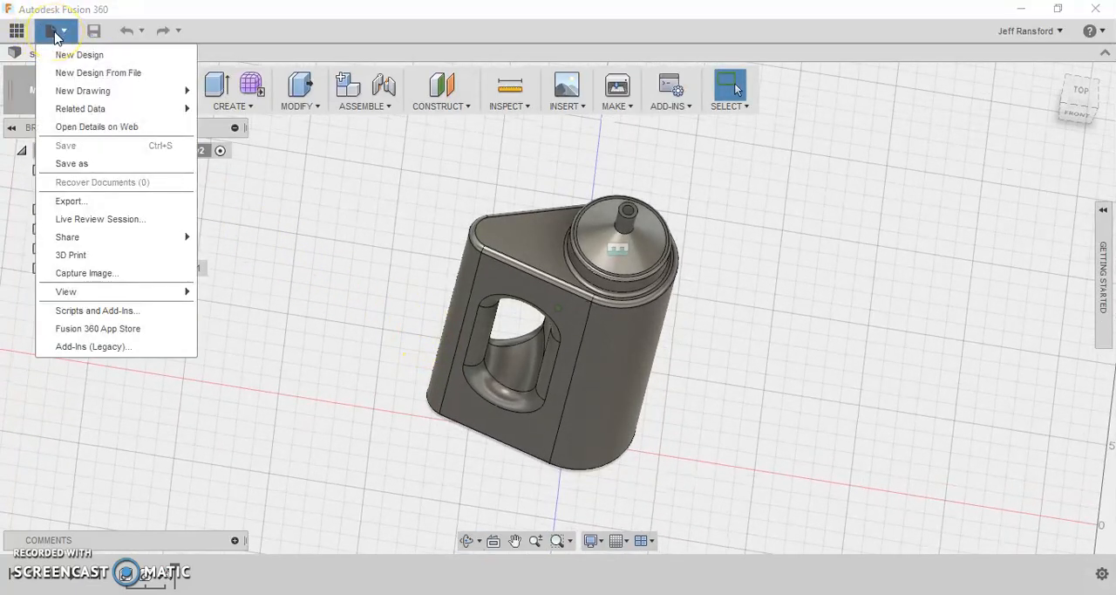
pyautogui.click(63, 54)
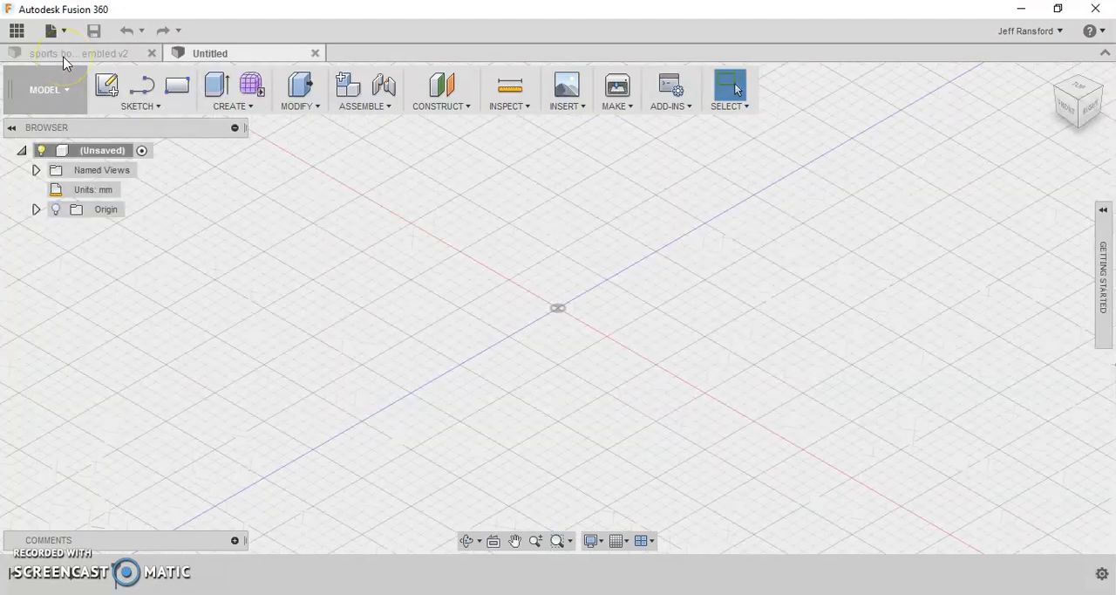
pyautogui.click(1102, 213)
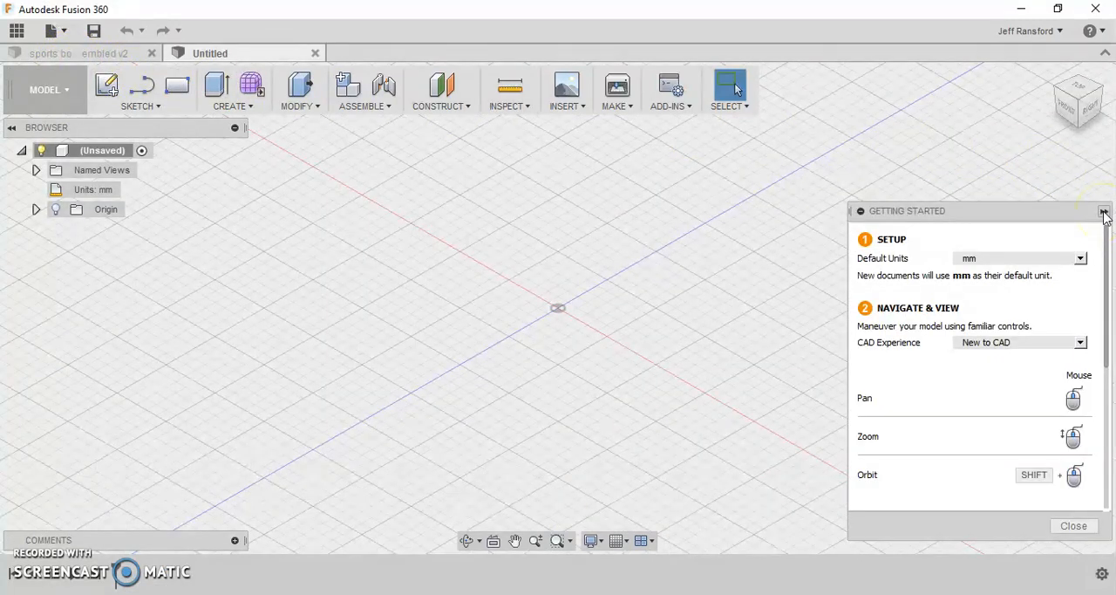
pyautogui.click(980, 260)
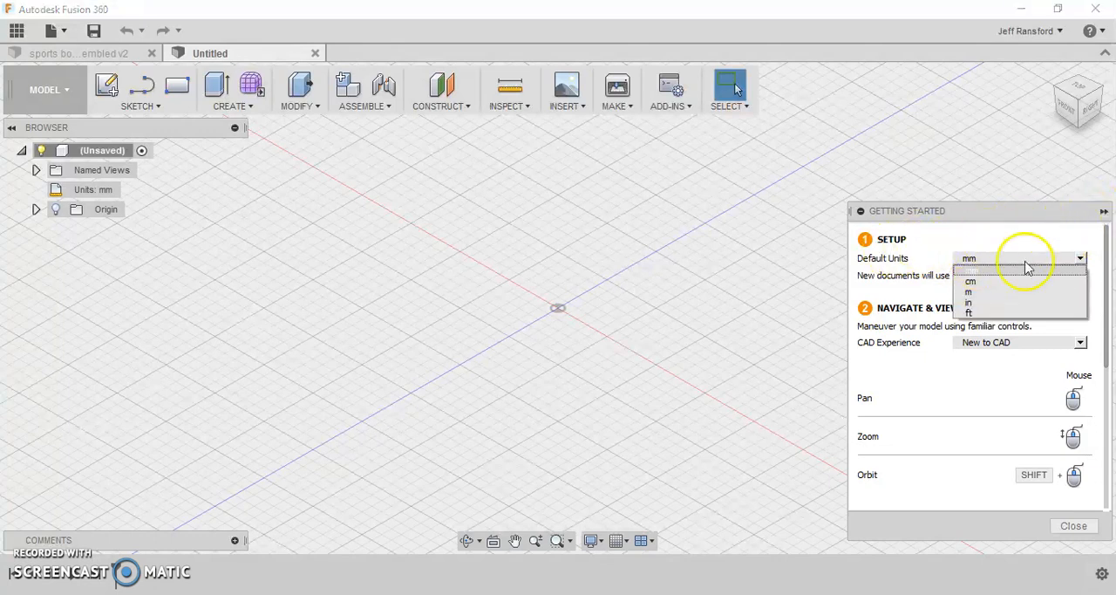
pyautogui.click(978, 274)
pyautogui.click(1100, 220)
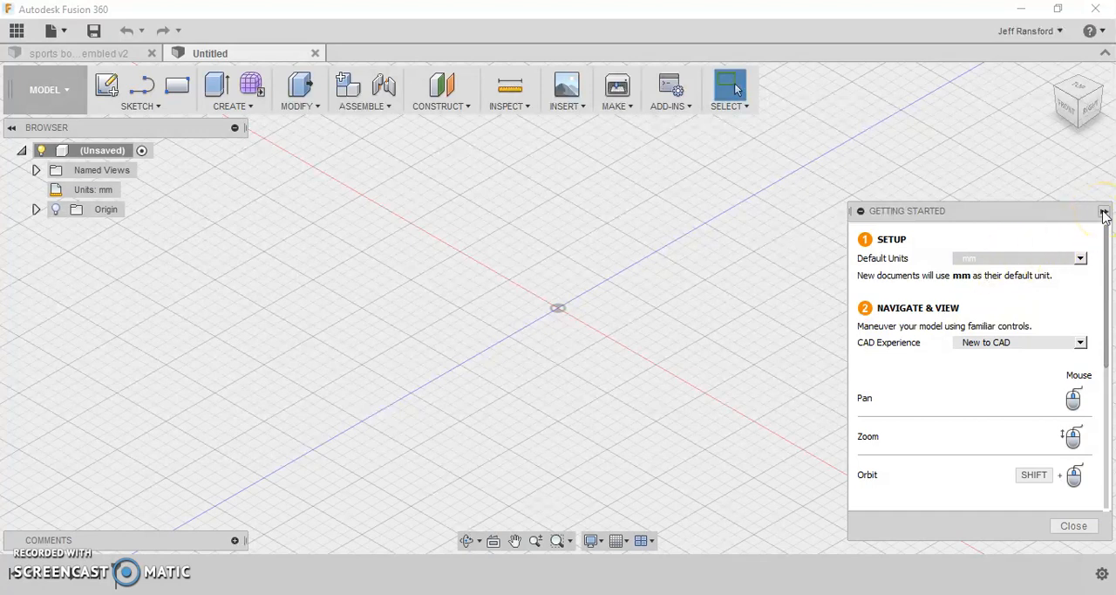
pyautogui.click(1104, 212)
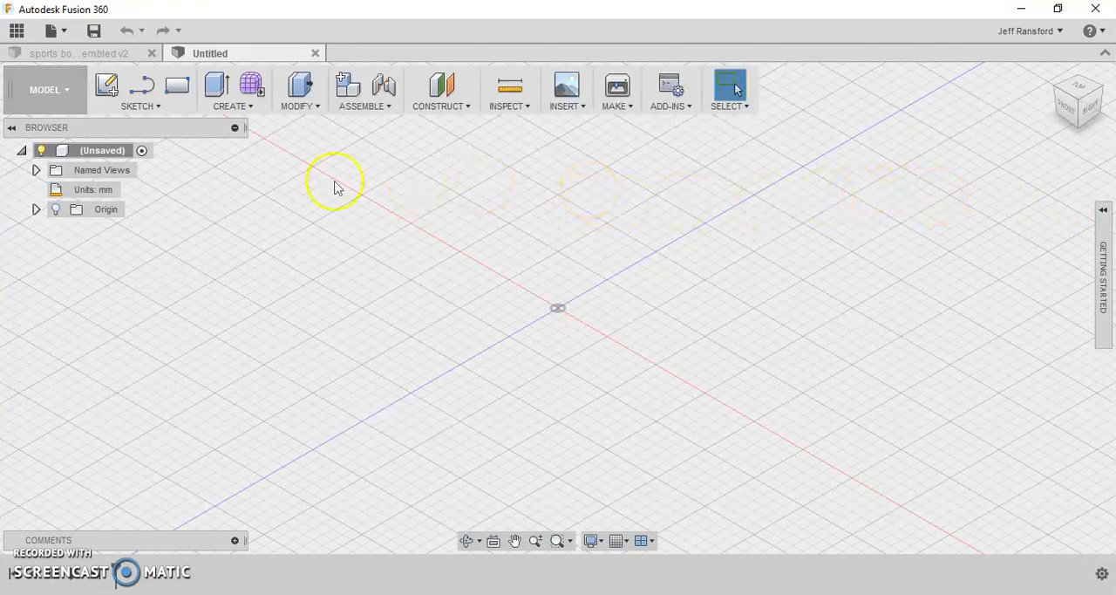
# - Create a sketch on the horizontal origin plane
pyautogui.click(113, 88)
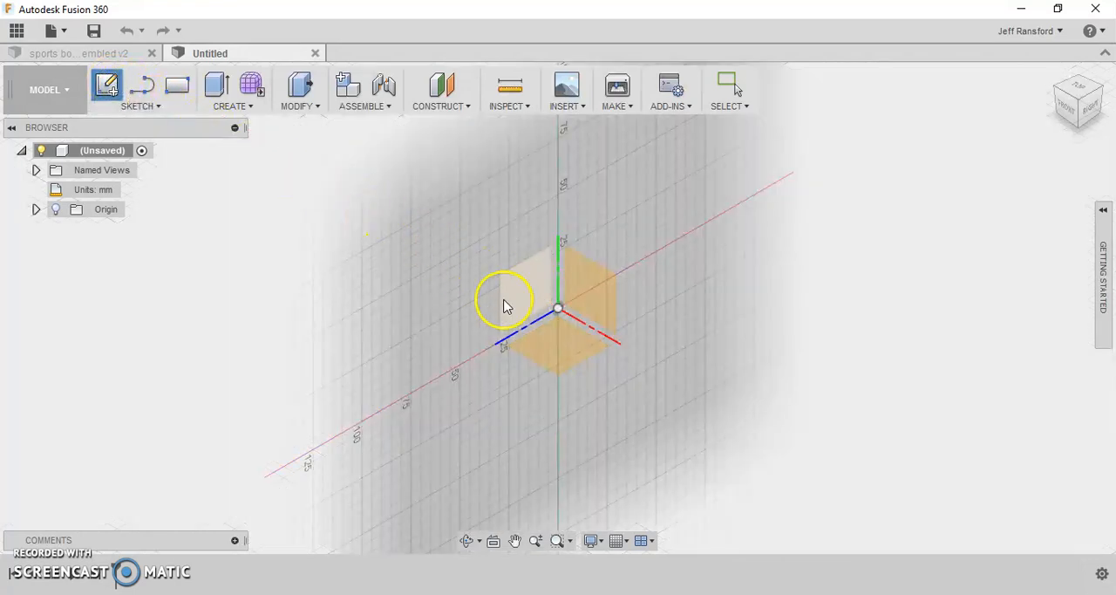
pyautogui.click(566, 352)
pyautogui.click(546, 337)
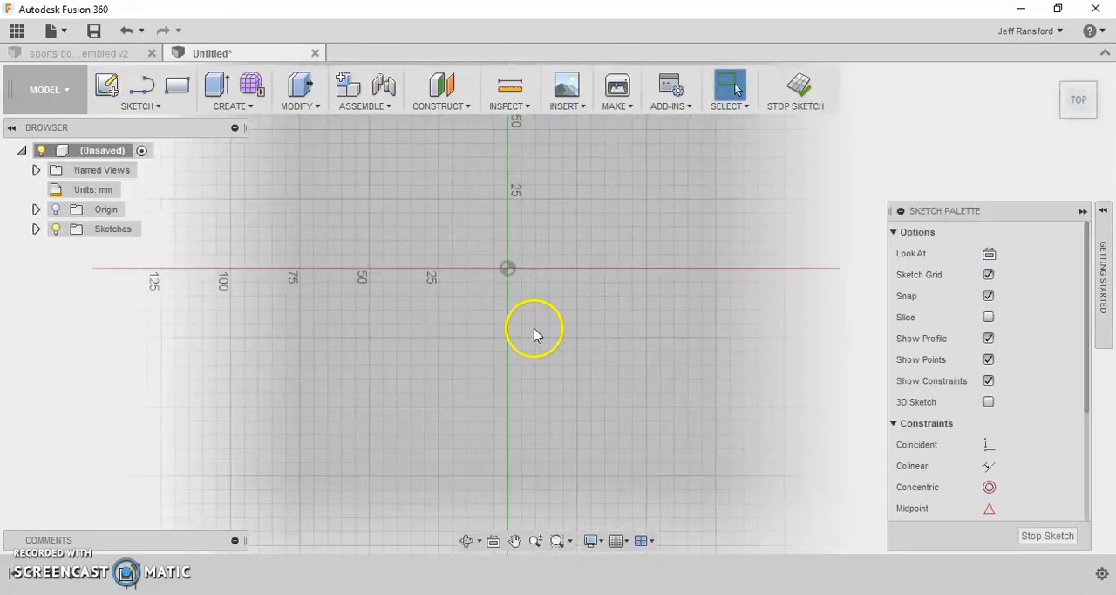
# - Draw a center-diameter circle about 72 mm across at the origin and another about 22 mm across on the red axis, about 90 mm to its left
pyautogui.click(139, 106)
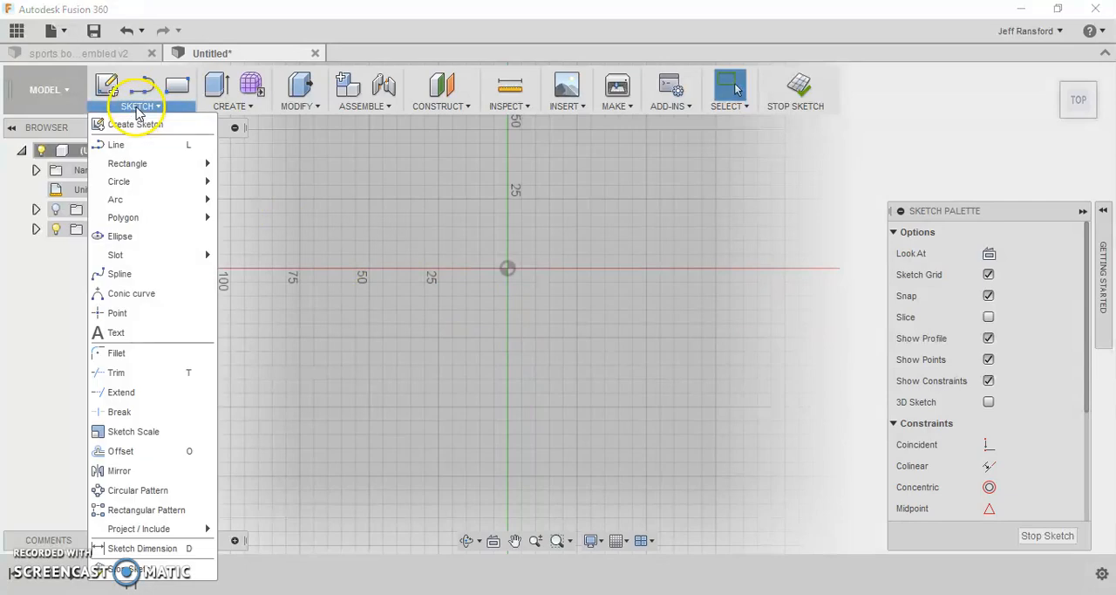
pyautogui.moveTo(147, 183)
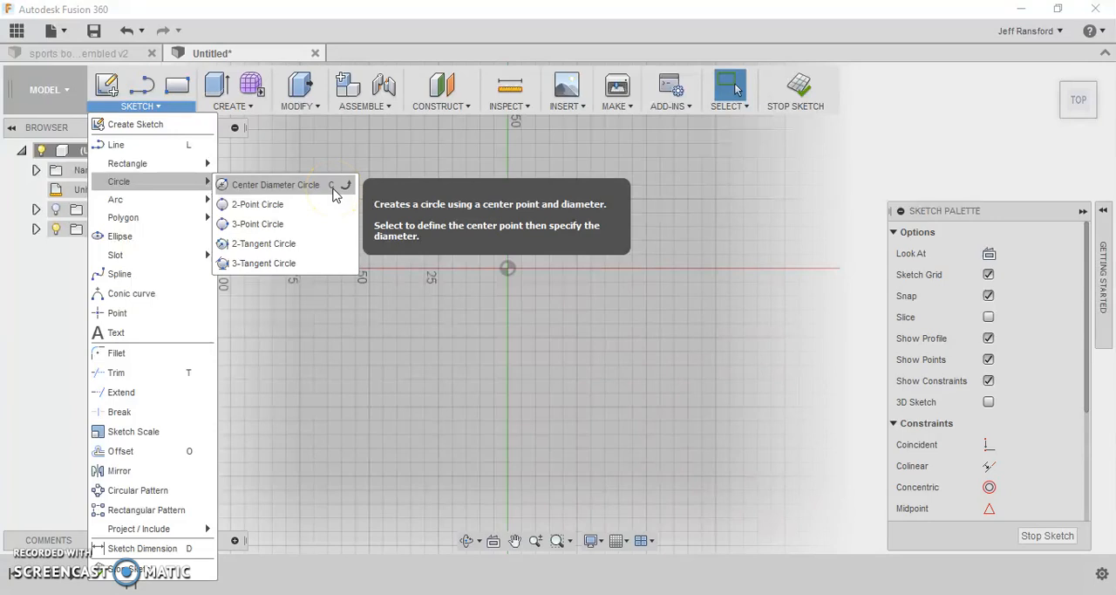
pyautogui.click(275, 184)
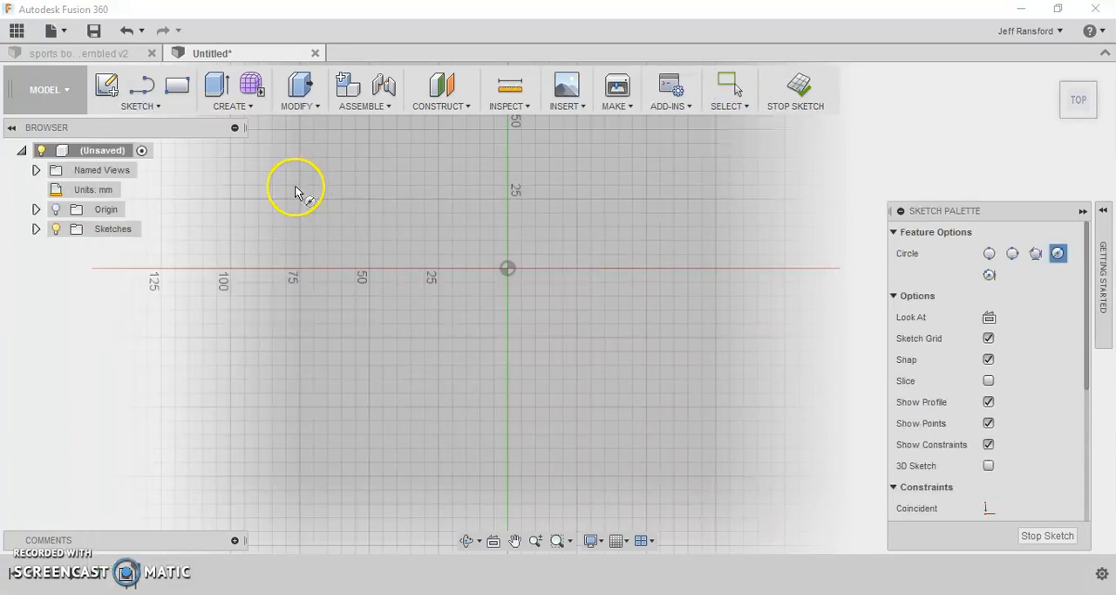
pyautogui.click(509, 270)
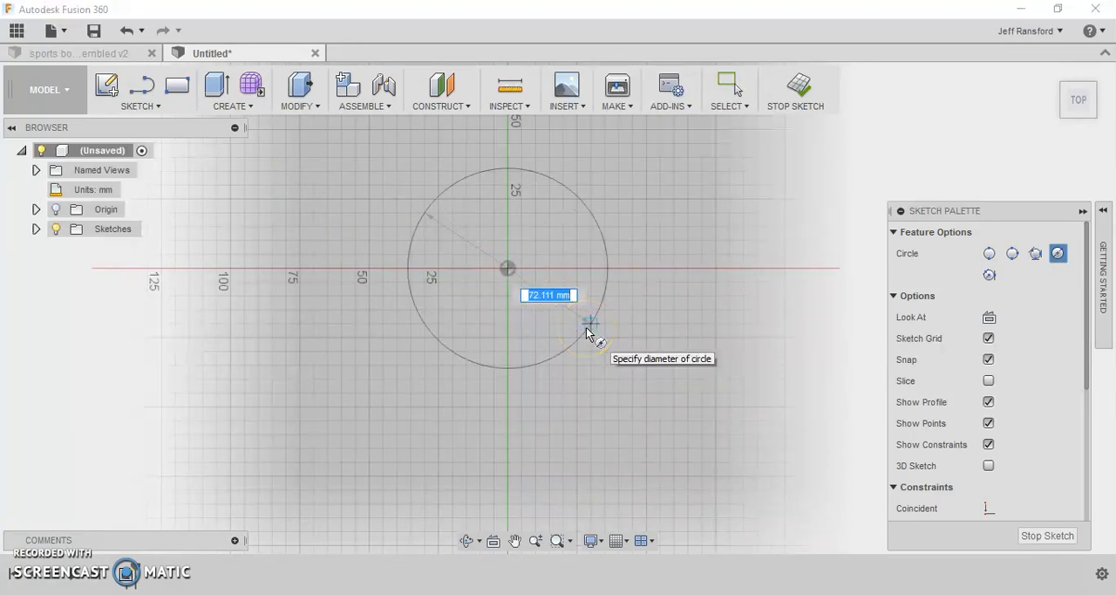
pyautogui.click(587, 328)
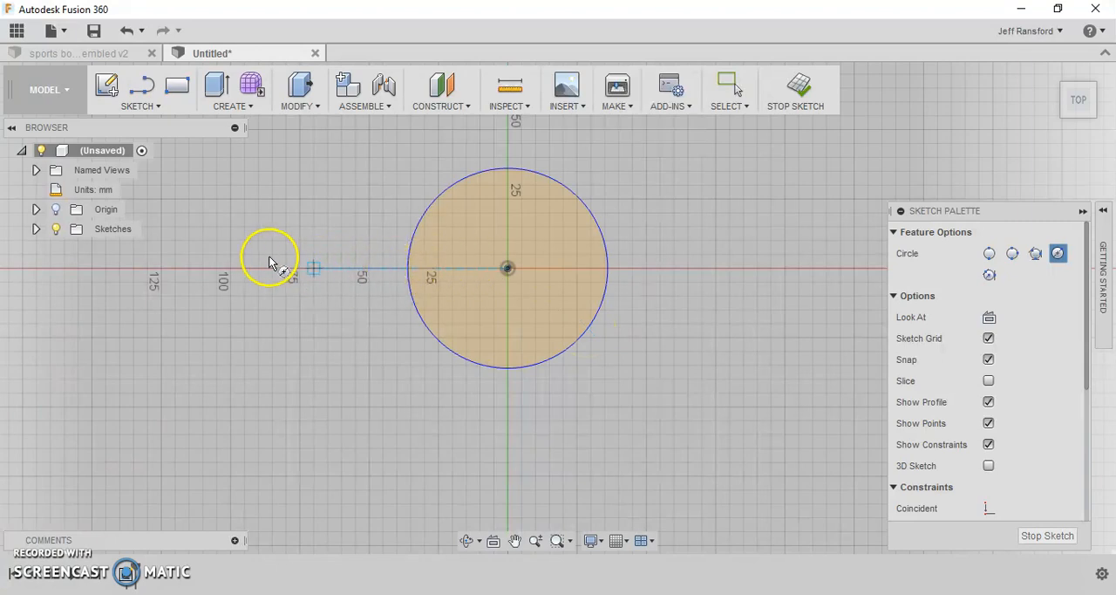
pyautogui.click(269, 281)
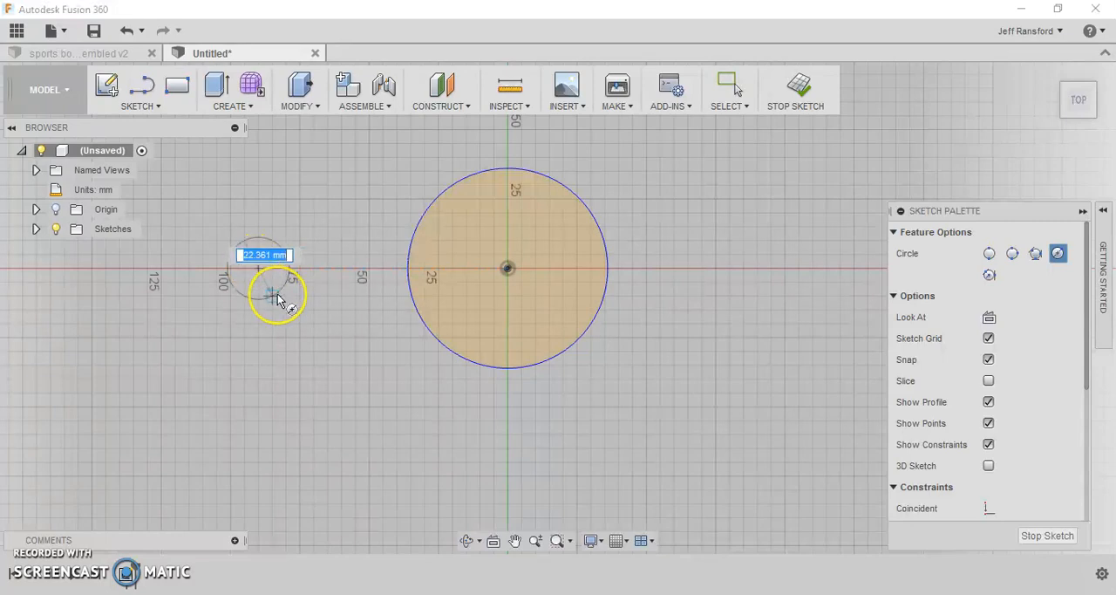
pyautogui.click(277, 299)
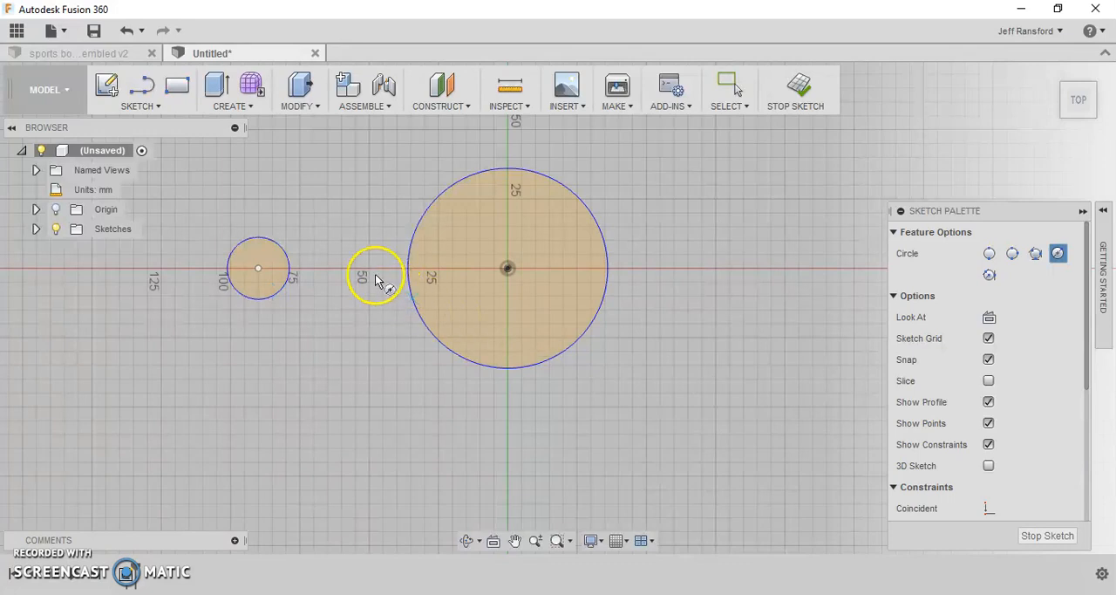
# - Dimension the large circle's diameter to 65 mm and the small circle's diameter to 25 mm
pyautogui.click(148, 107)
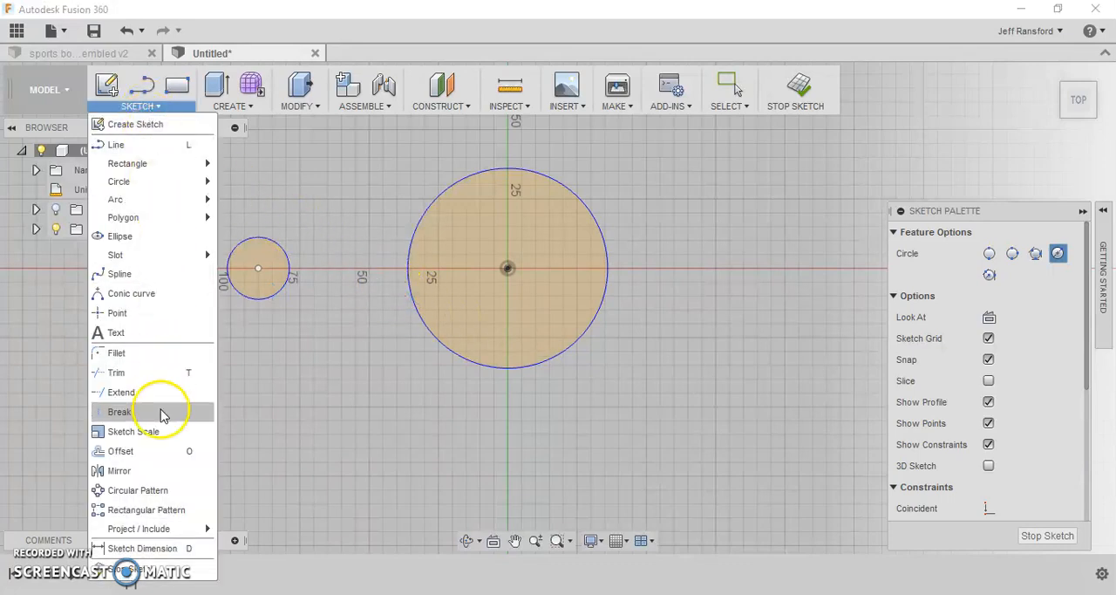
pyautogui.click(142, 548)
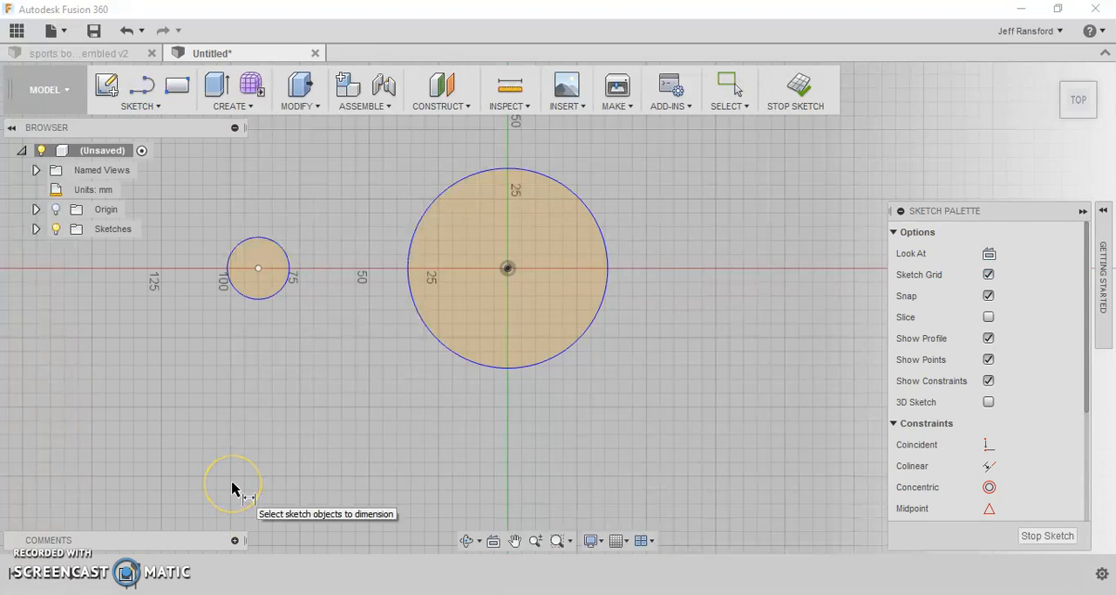
pyautogui.click(583, 203)
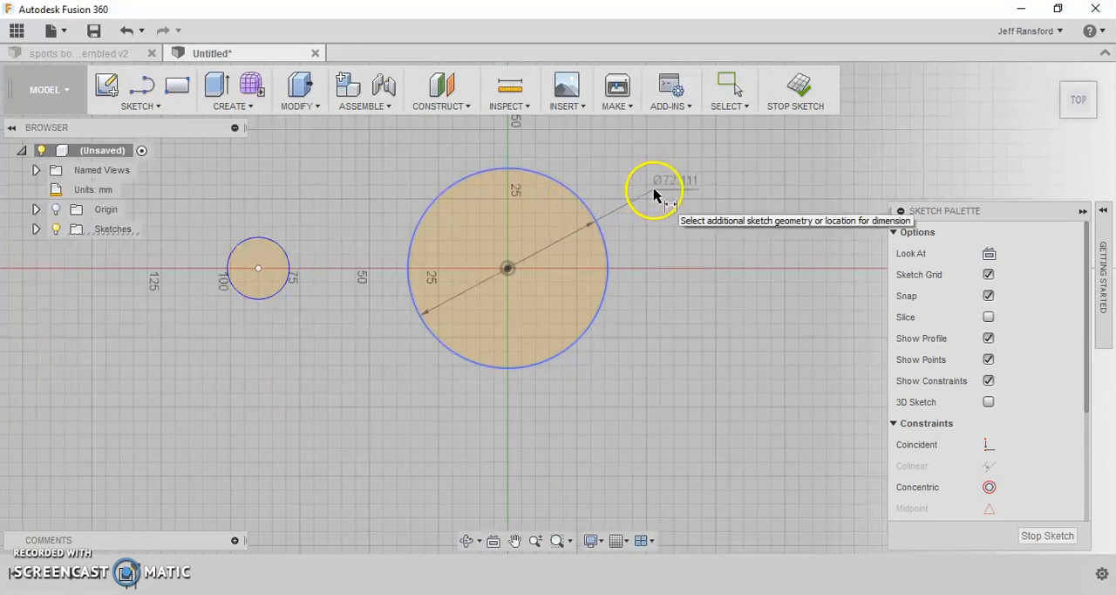
pyautogui.click(656, 194)
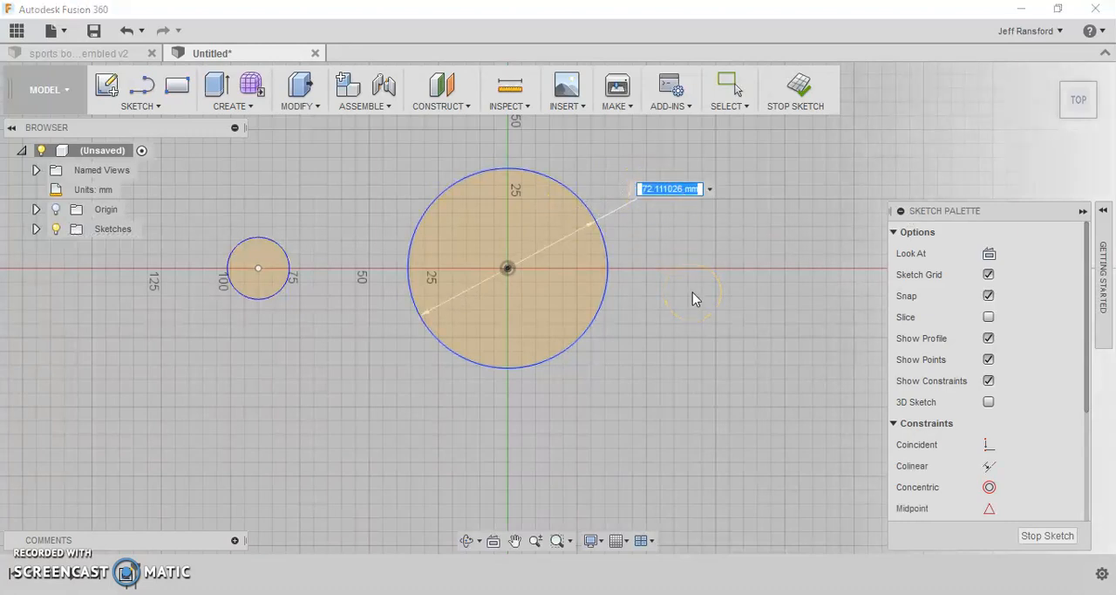
pyautogui.write('65')
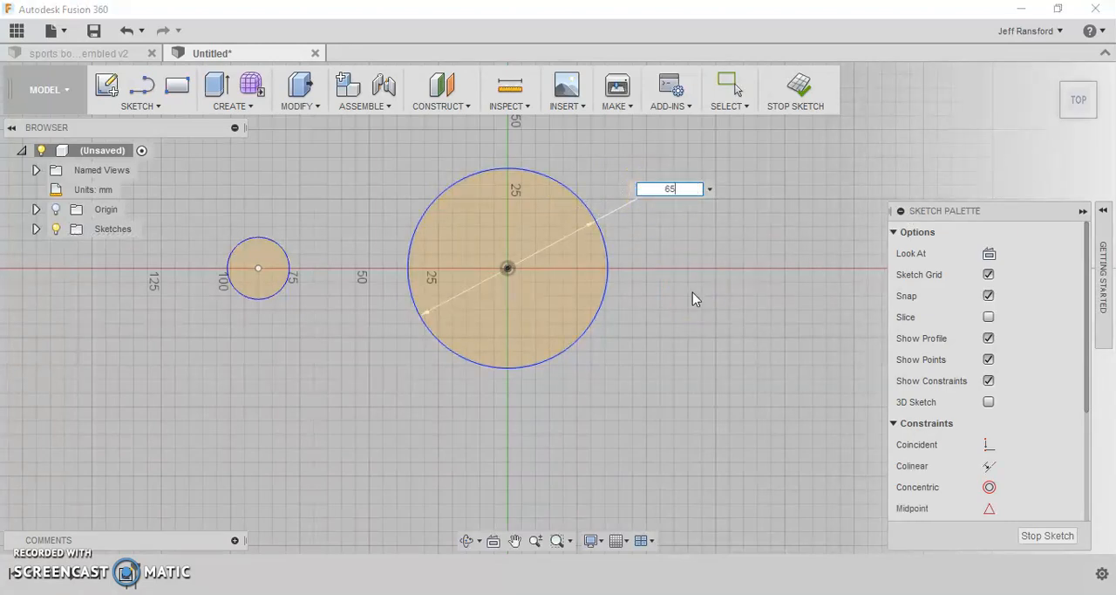
pyautogui.press('Return')
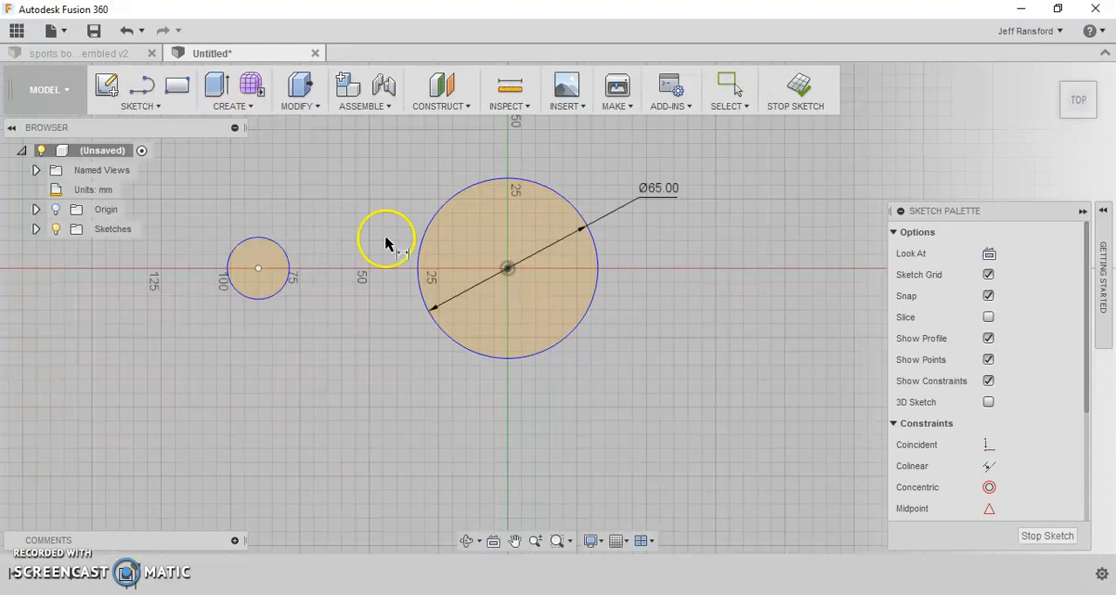
pyautogui.click(260, 238)
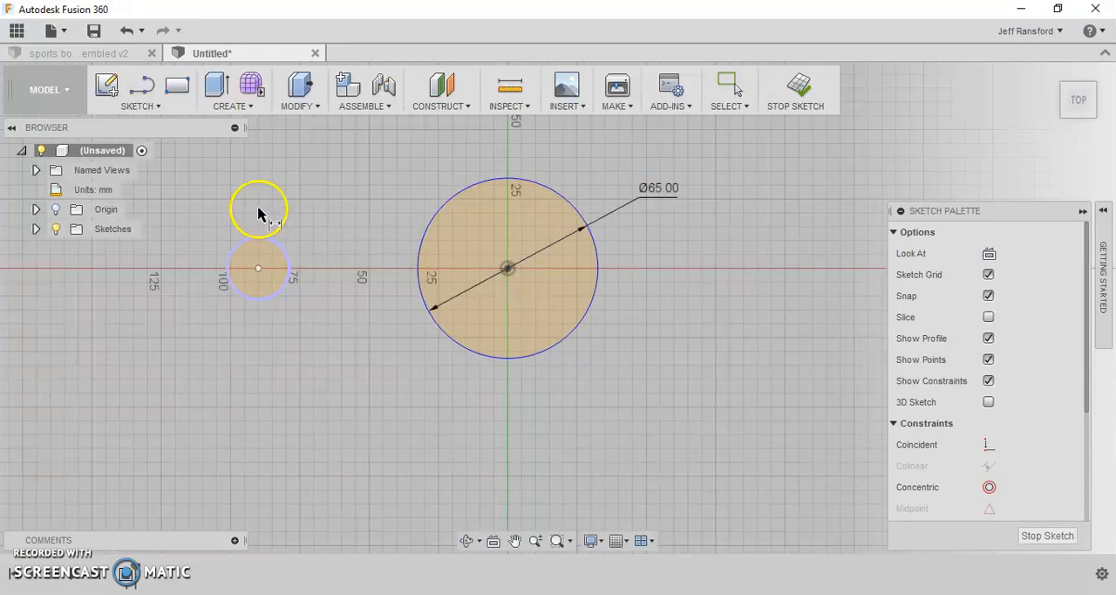
pyautogui.click(213, 210)
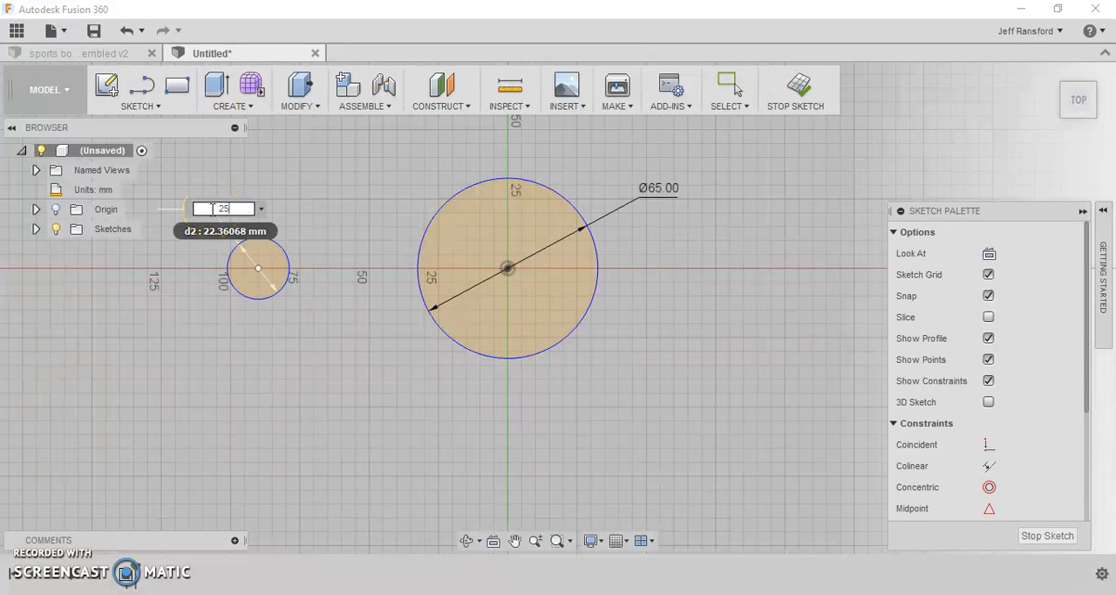
pyautogui.press('Return')
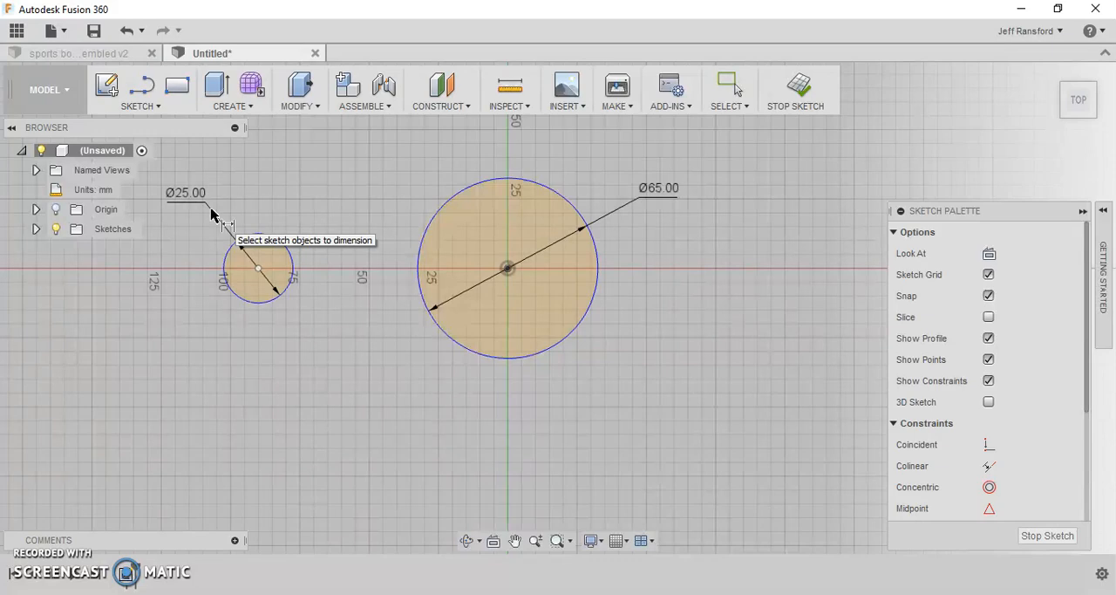
# - Dimension the horizontal distance between the two circle centers to 65 mm
pyautogui.click(258, 269)
pyautogui.click(508, 267)
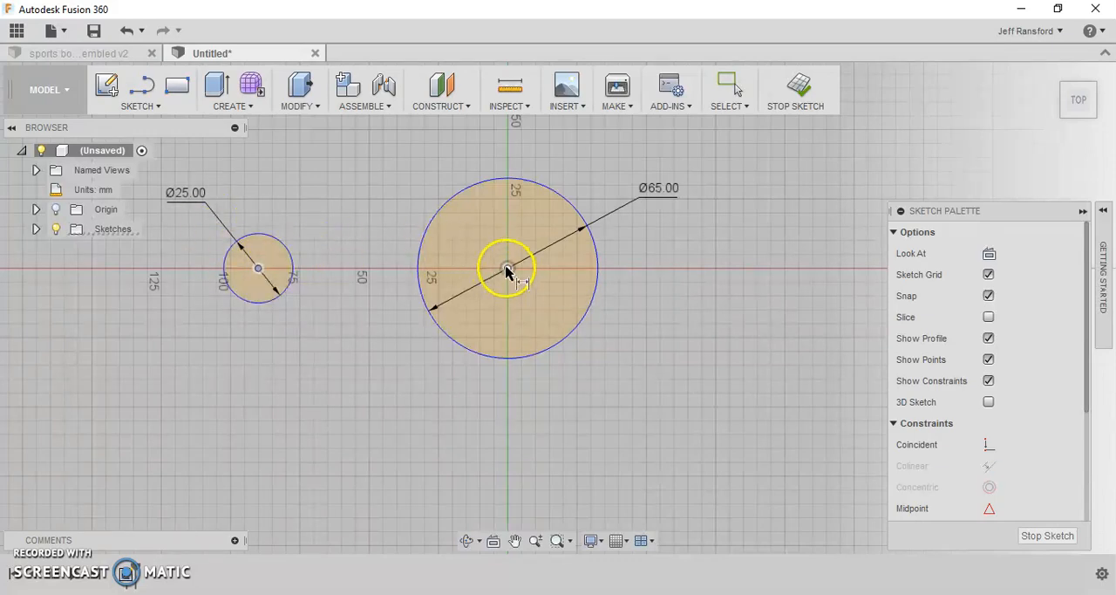
pyautogui.click(373, 155)
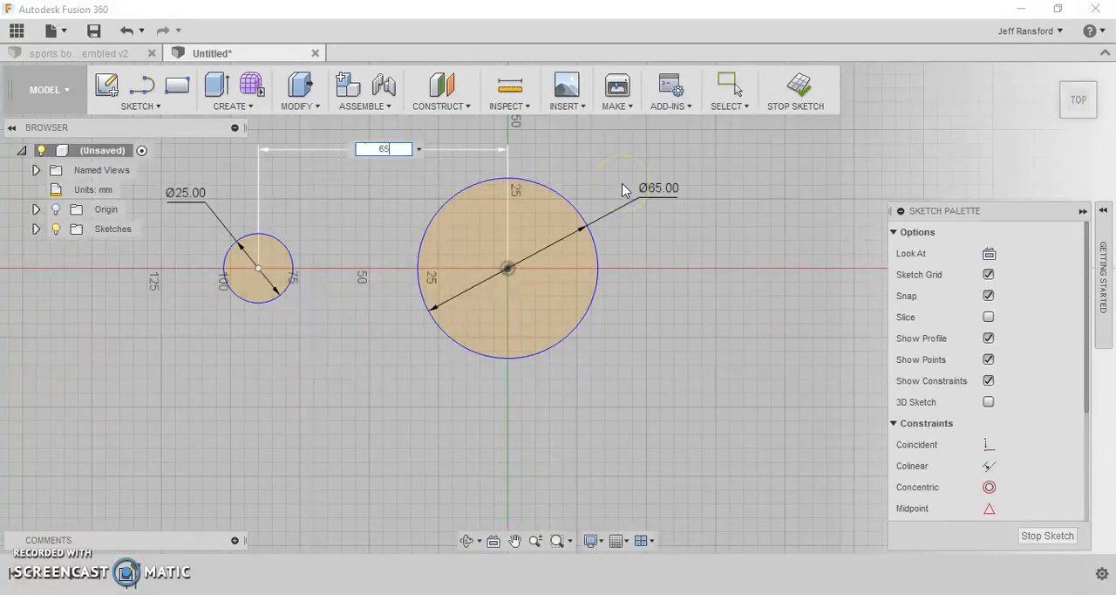
pyautogui.press('Return')
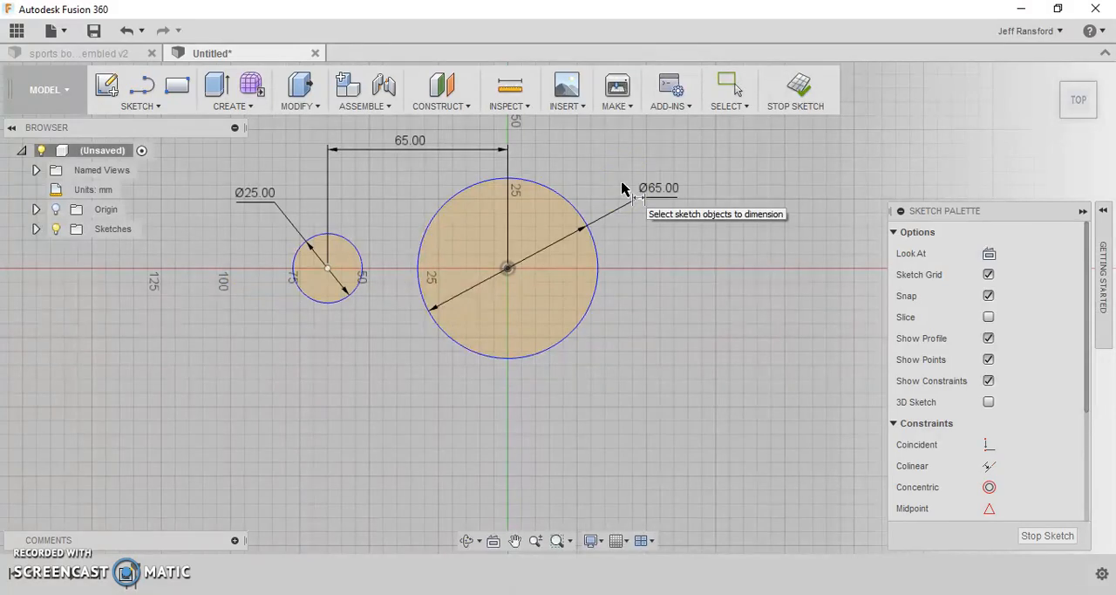
# - Join the two circles with an upper and a lower line, each about 61 mm long and tangent to the large circle
pyautogui.click(140, 92)
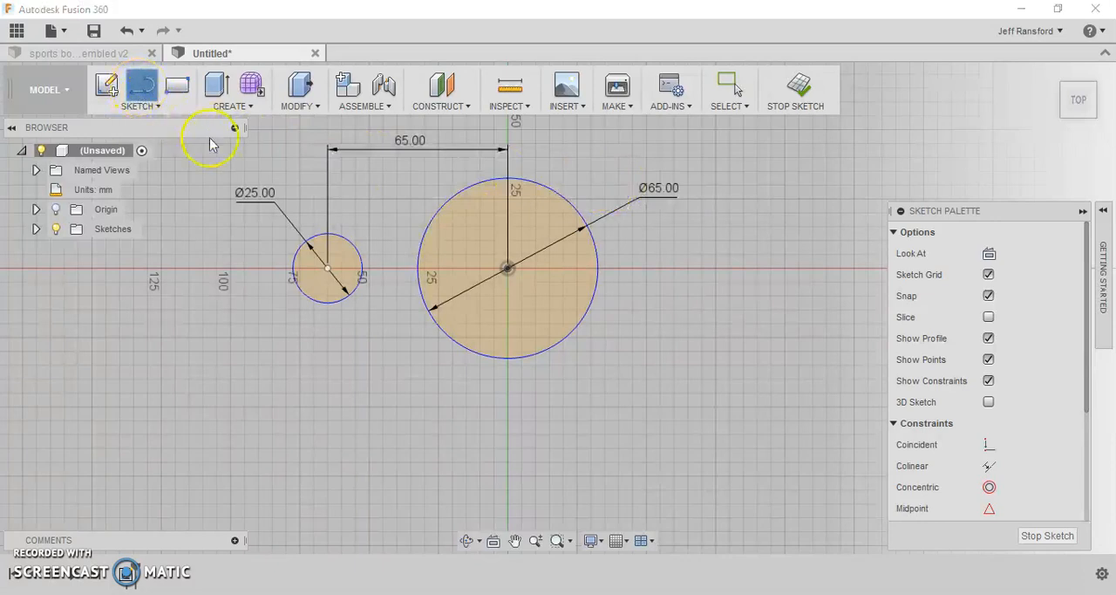
pyautogui.click(321, 235)
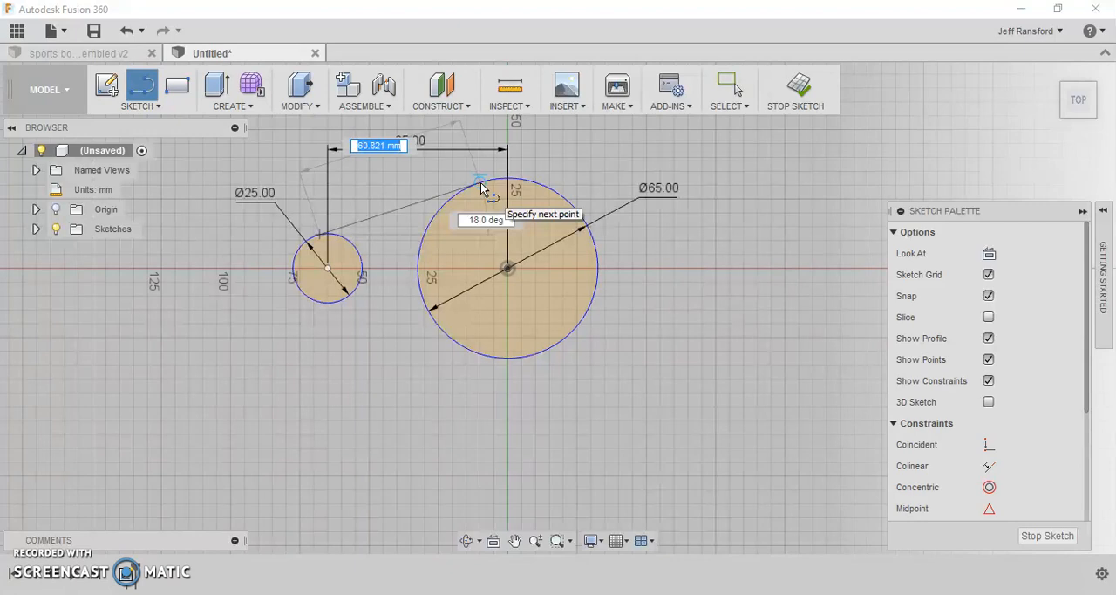
pyautogui.click(481, 182)
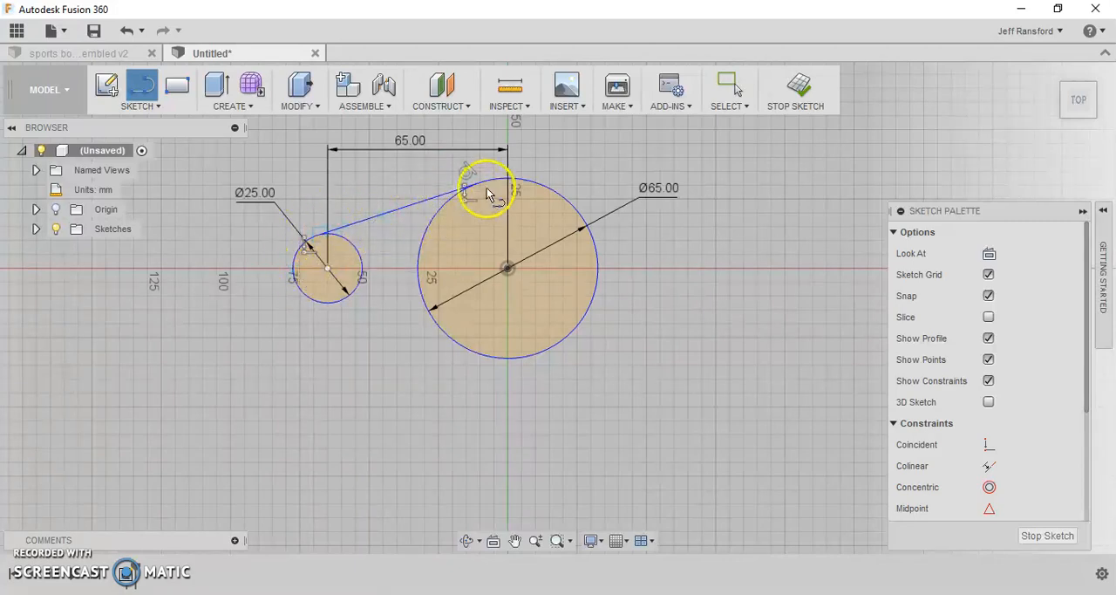
pyautogui.click(318, 300)
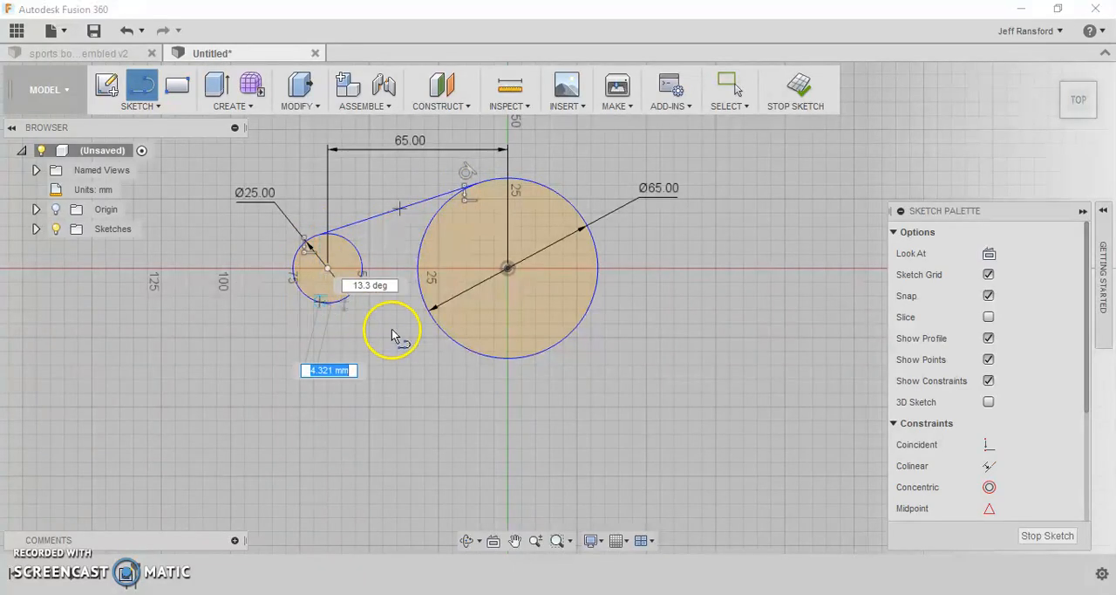
pyautogui.click(484, 357)
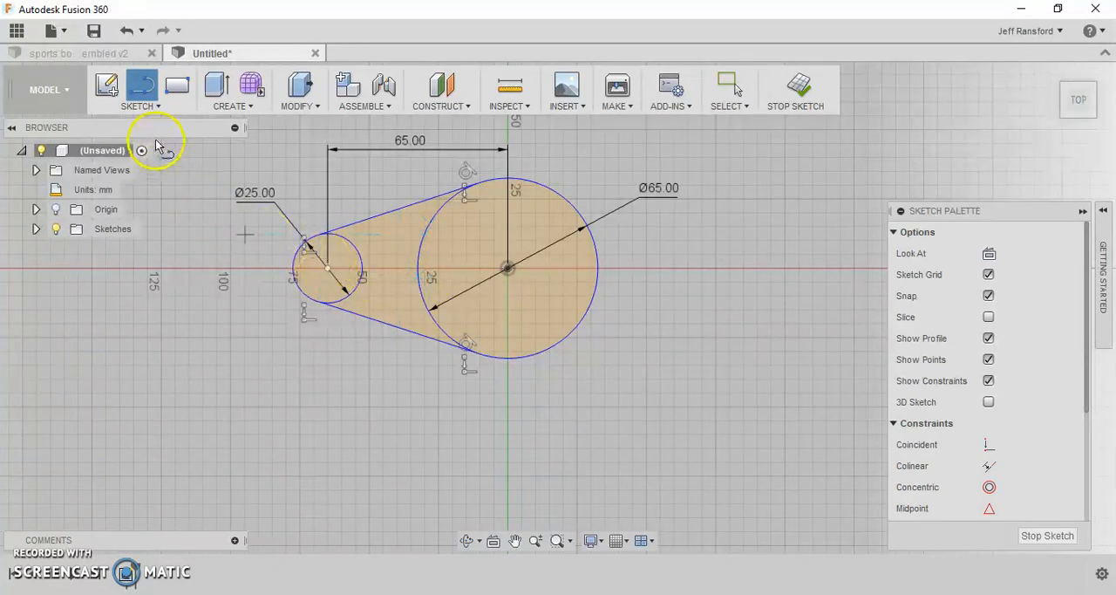
# - Trim away the small circle's inner arc between the two connecting lines
pyautogui.click(142, 107)
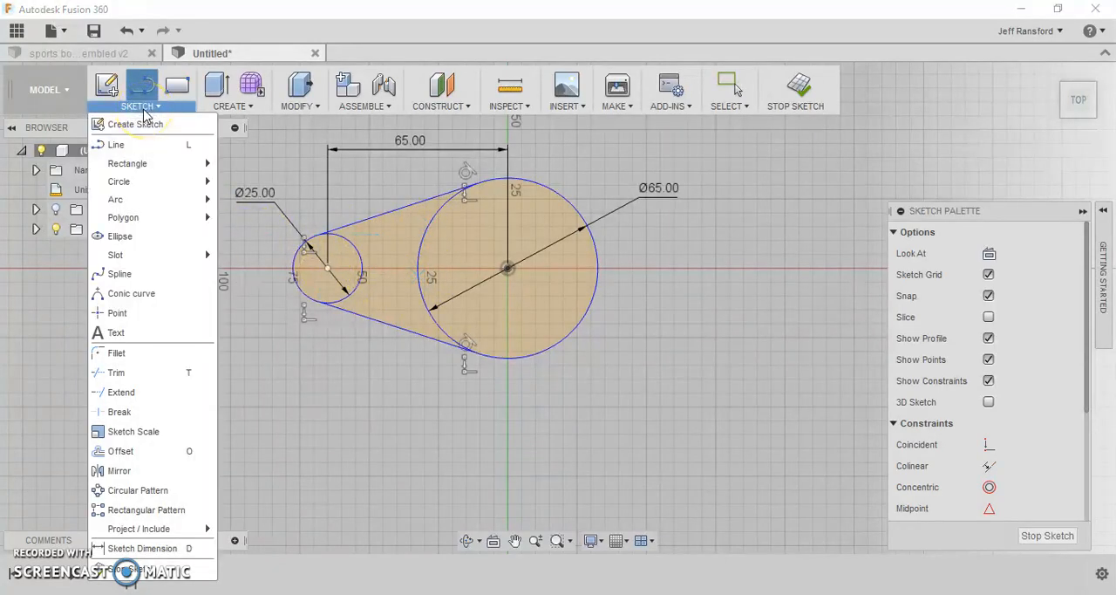
pyautogui.click(144, 373)
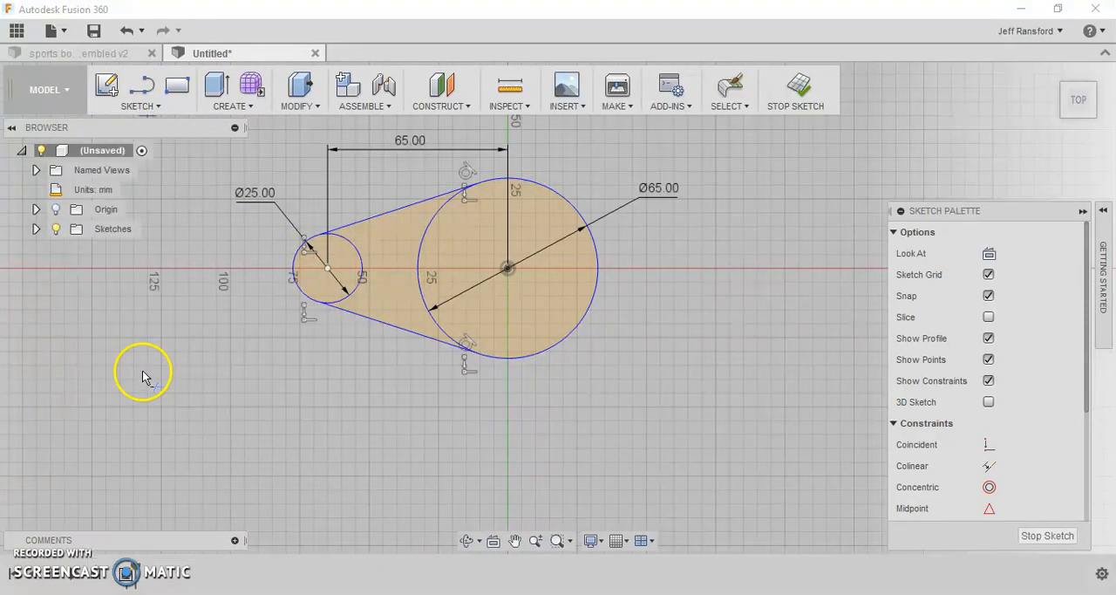
pyautogui.click(350, 298)
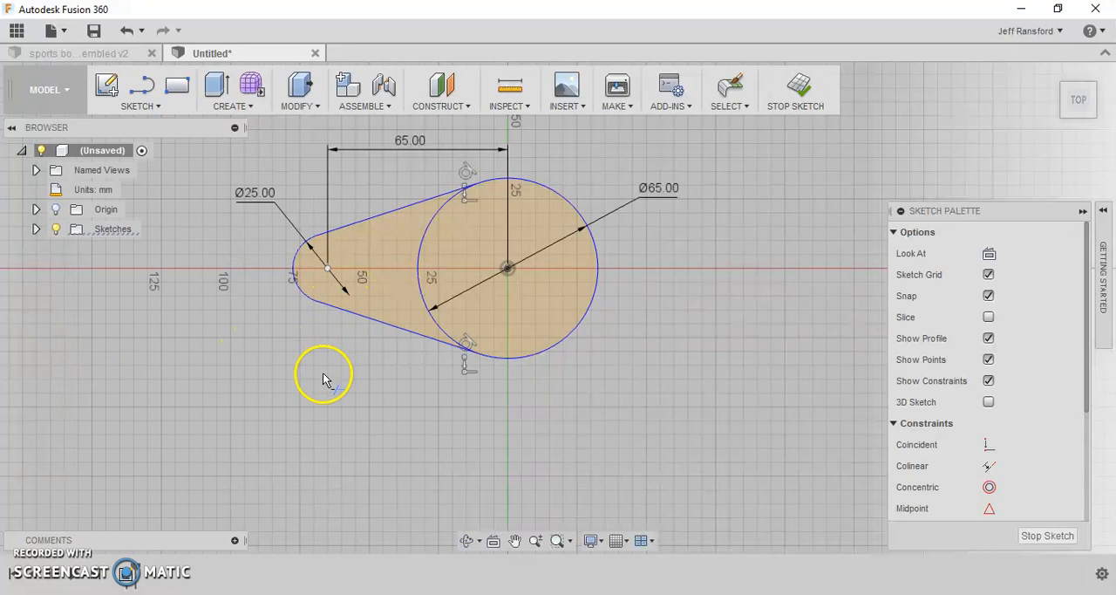
# - Trim away the large circle's inner arc between the tangent lines and finish the sketch
pyautogui.click(420, 293)
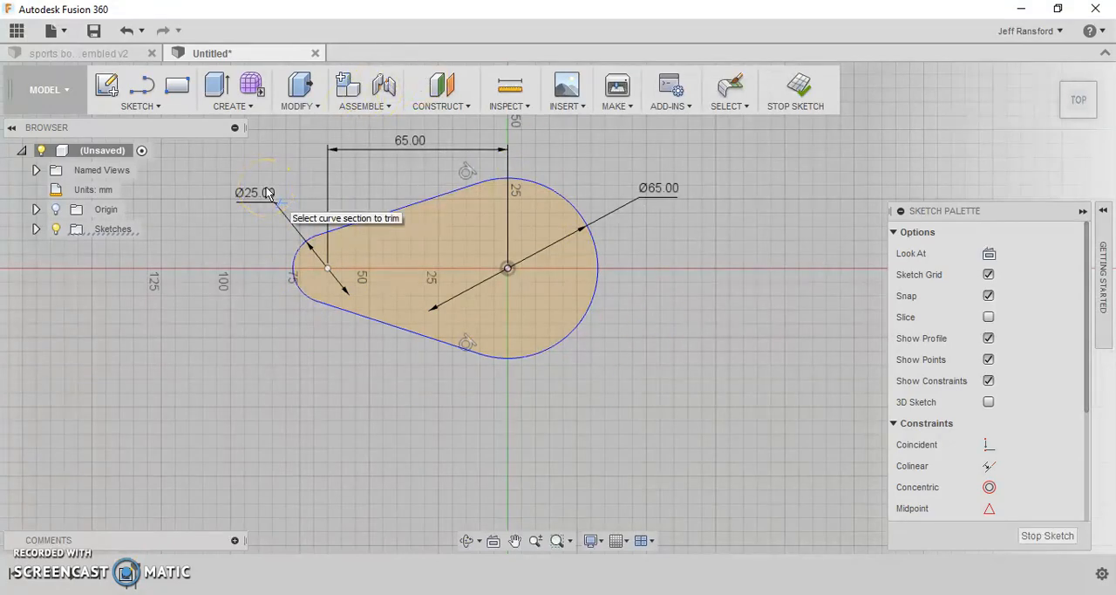
pyautogui.click(800, 89)
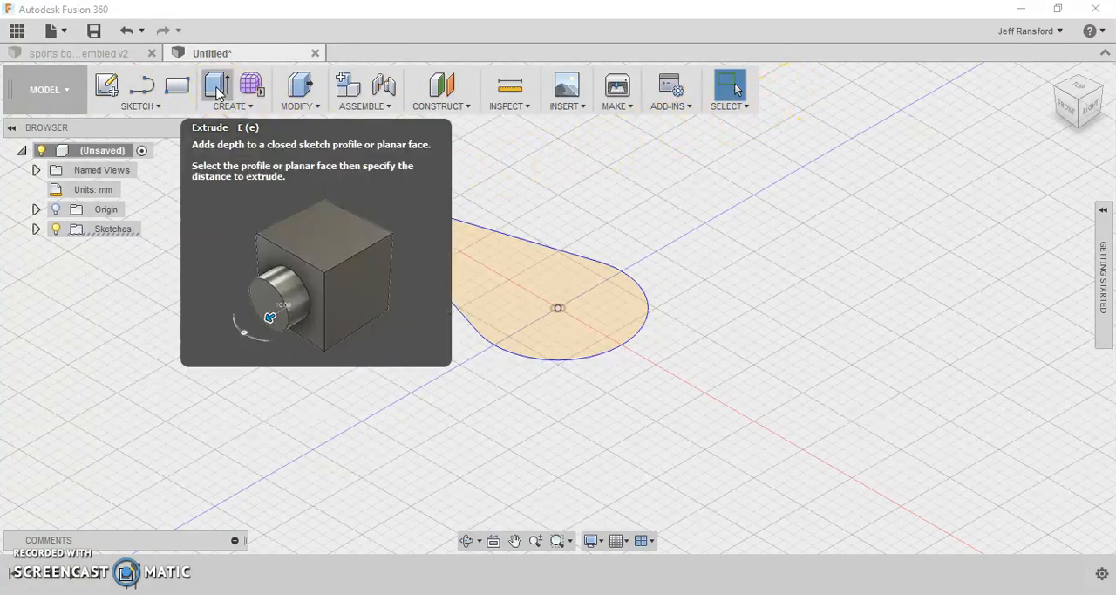
# - Extrude the teardrop profile 160 mm upward on one side as a new body
pyautogui.click(219, 91)
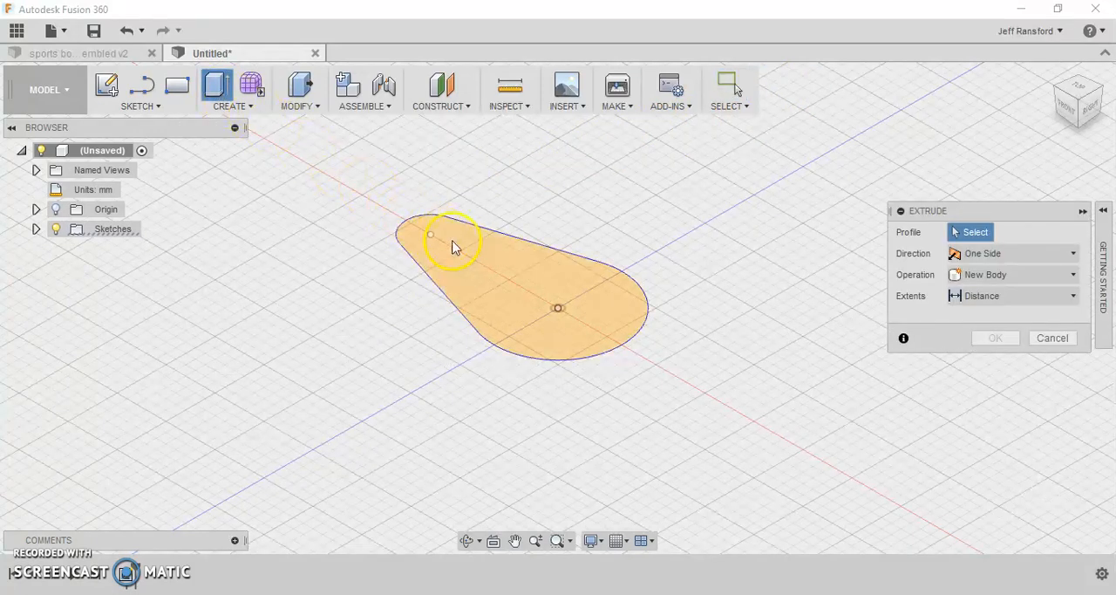
pyautogui.click(477, 268)
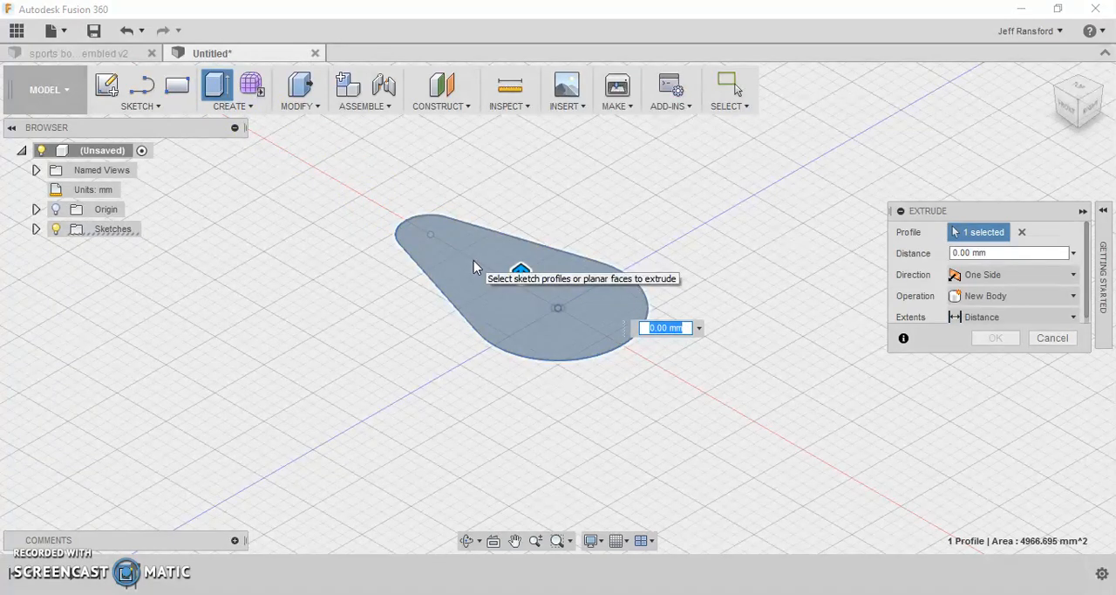
pyautogui.write('60')
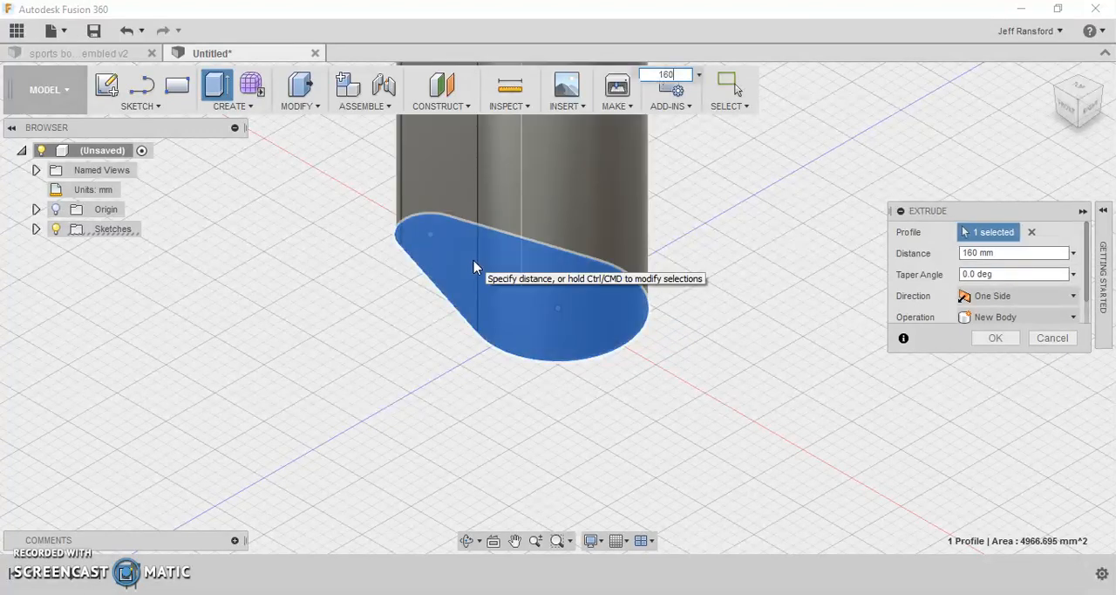
pyautogui.press('Return')
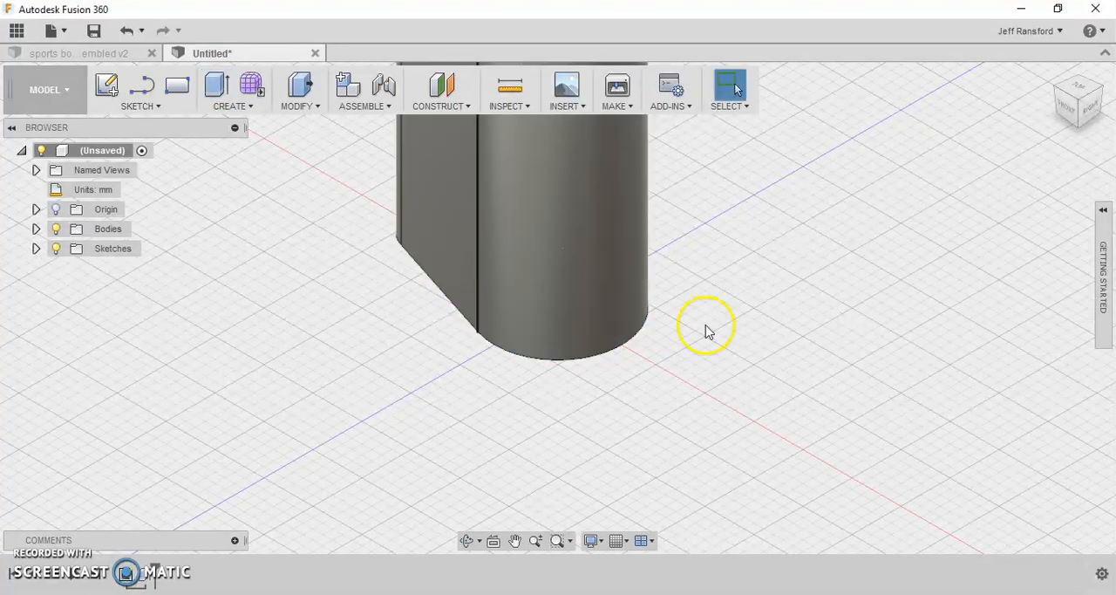
pyautogui.scroll(-5, 748, 341)
pyautogui.moveTo(724, 339); pyautogui.dragTo(662, 399, button='middle')
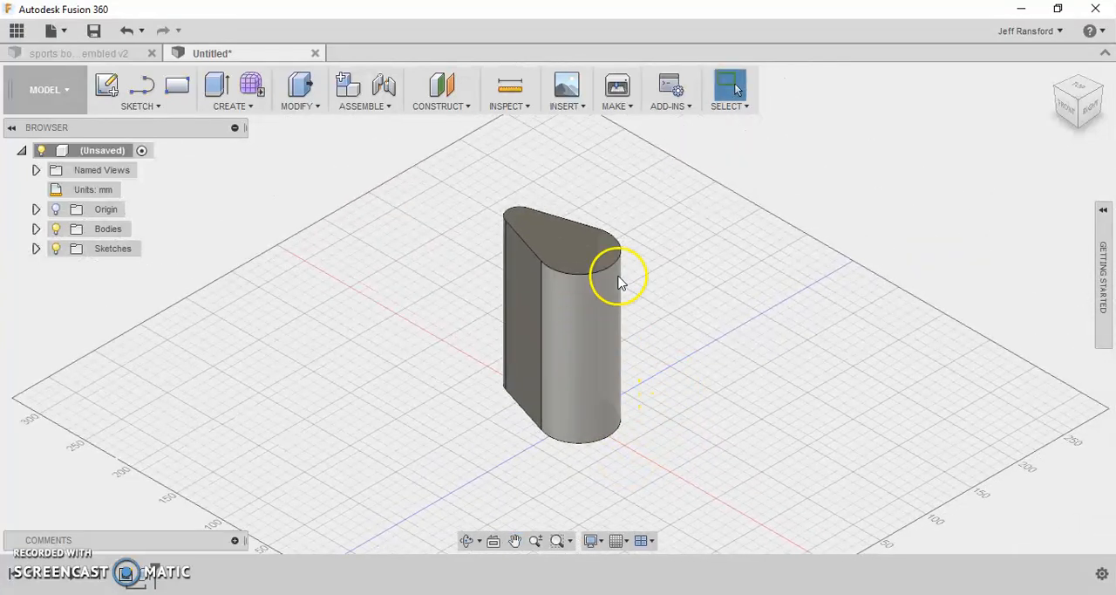
pyautogui.keyDown('shift'); pyautogui.moveTo(515, 301); pyautogui.dragTo(581, 309, button='middle'); pyautogui.keyUp('shift')
pyautogui.press('Escape')
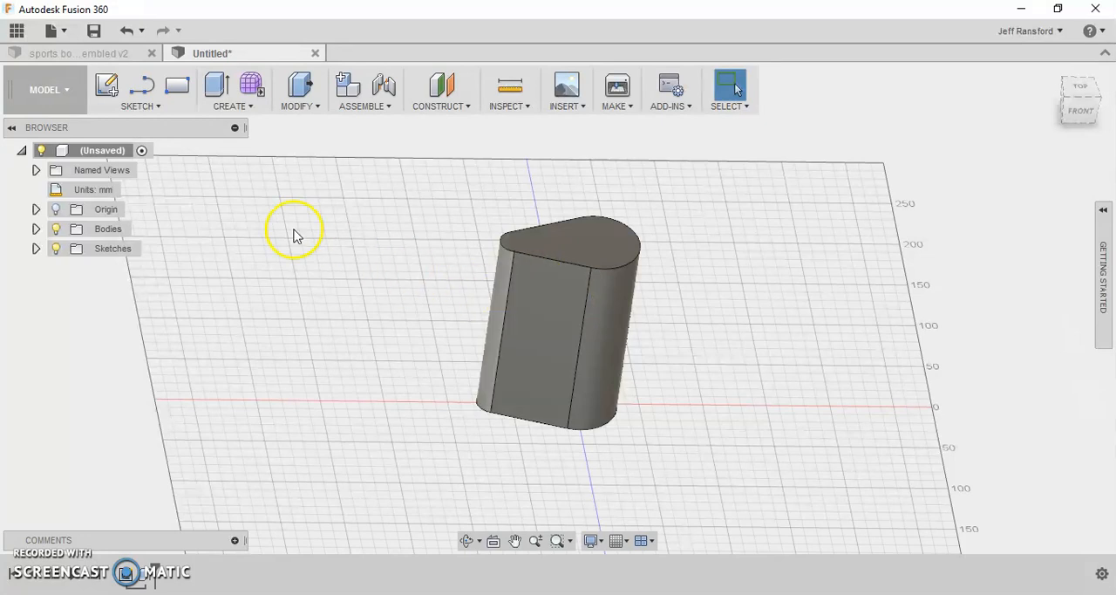
# - Start a new sketch on the vertical front origin plane running lengthwise through the bottle body
pyautogui.click(101, 90)
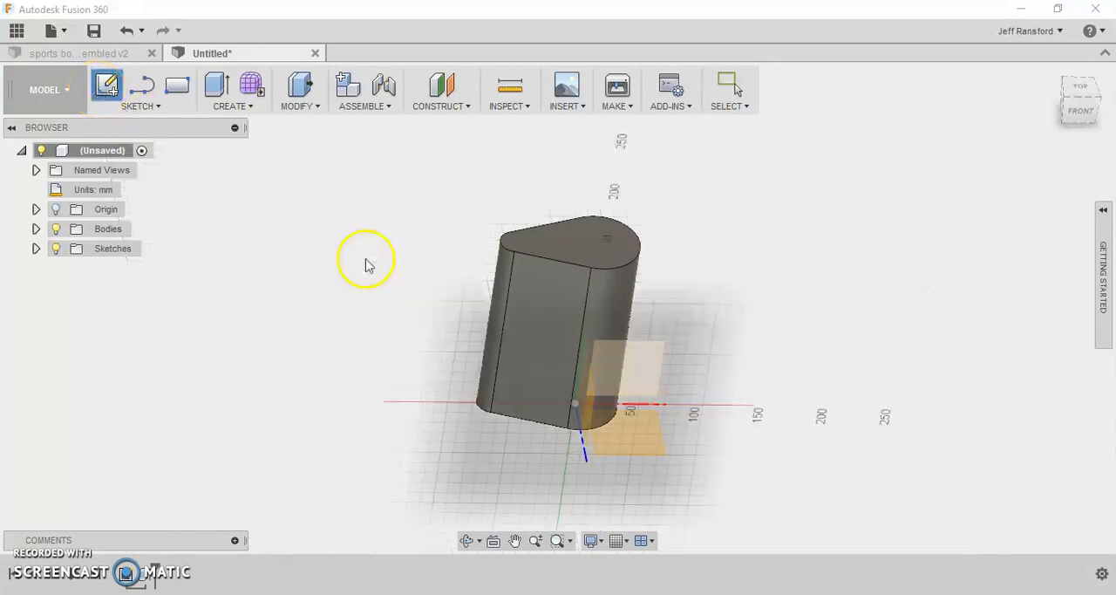
pyautogui.keyDown('shift'); pyautogui.moveTo(518, 449); pyautogui.dragTo(474, 411, button='middle'); pyautogui.keyUp('shift')
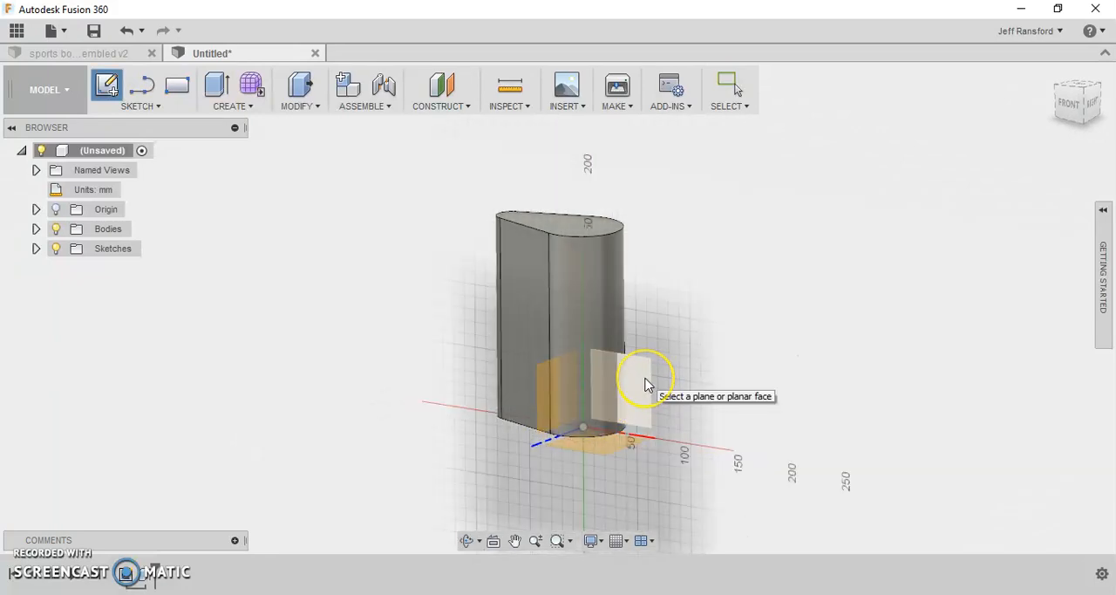
pyautogui.moveTo(648, 384)
pyautogui.keyDown('shift'); pyautogui.mouseDown(button='middle')
pyautogui.moveTo(593, 381)
pyautogui.moveTo(569, 368)
pyautogui.moveTo(574, 352)
pyautogui.mouseUp(button='middle'); pyautogui.keyUp('shift')
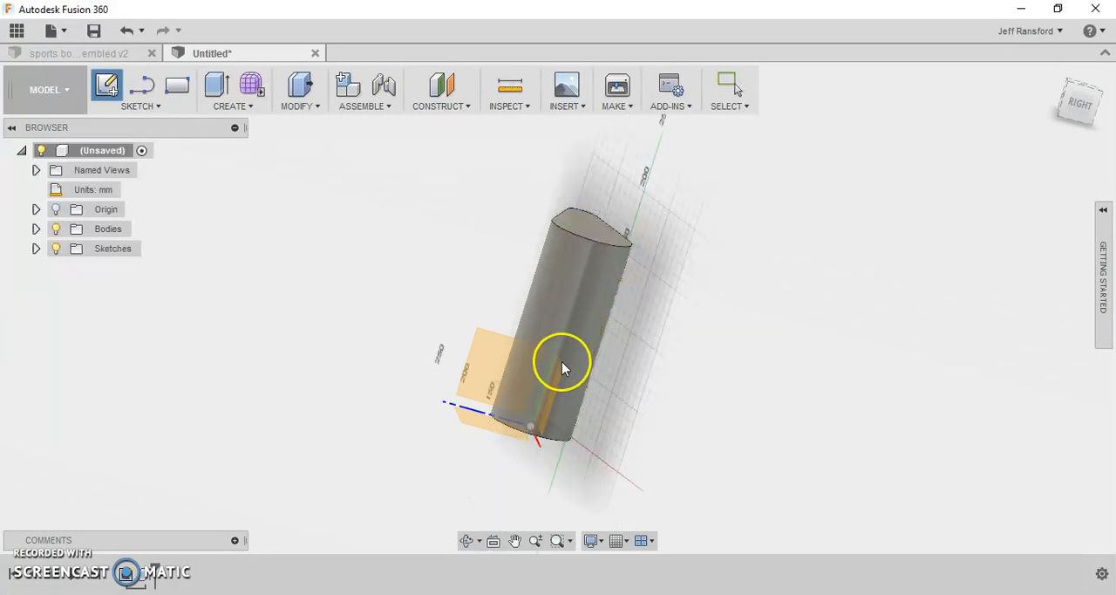
pyautogui.keyDown('shift'); pyautogui.moveTo(538, 423); pyautogui.dragTo(636, 428, button='middle'); pyautogui.keyUp('shift')
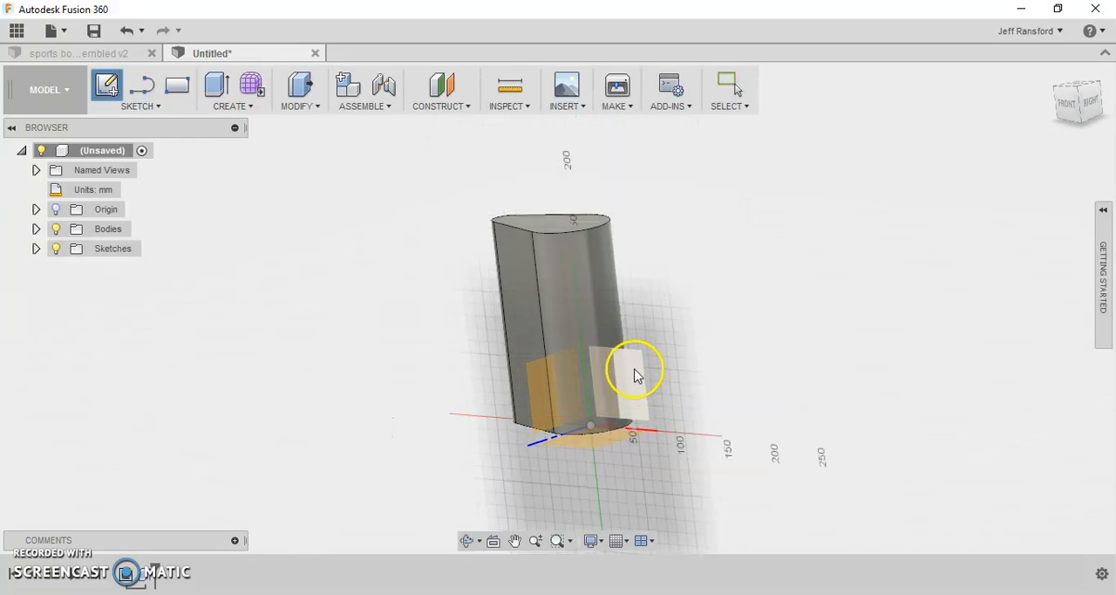
pyautogui.click(635, 377)
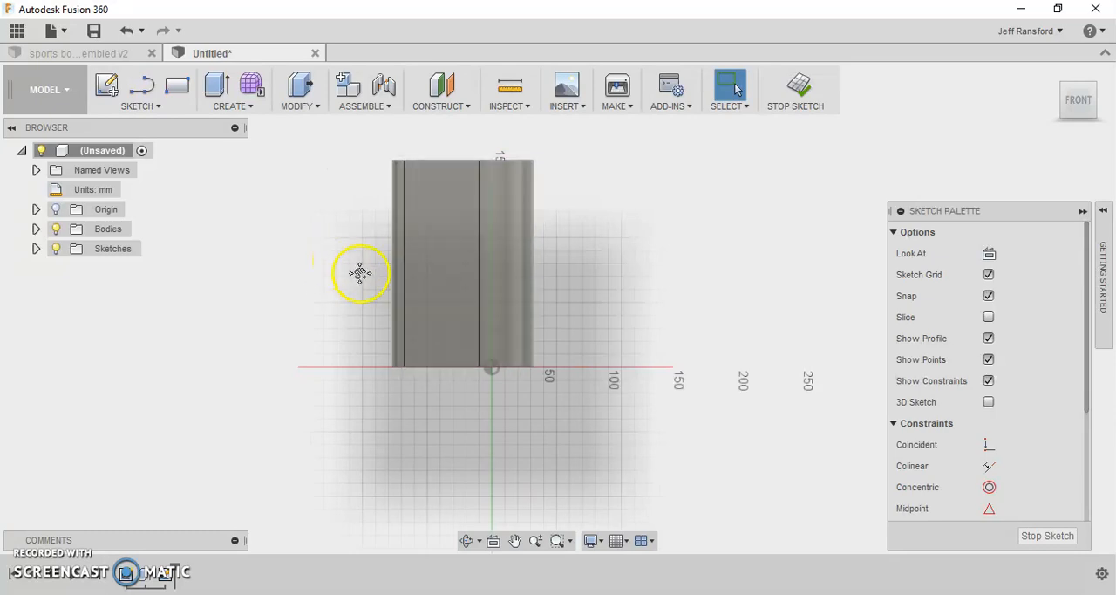
pyautogui.moveTo(361, 274); pyautogui.dragTo(413, 334, button='middle')
pyautogui.scroll(2, 504, 399)
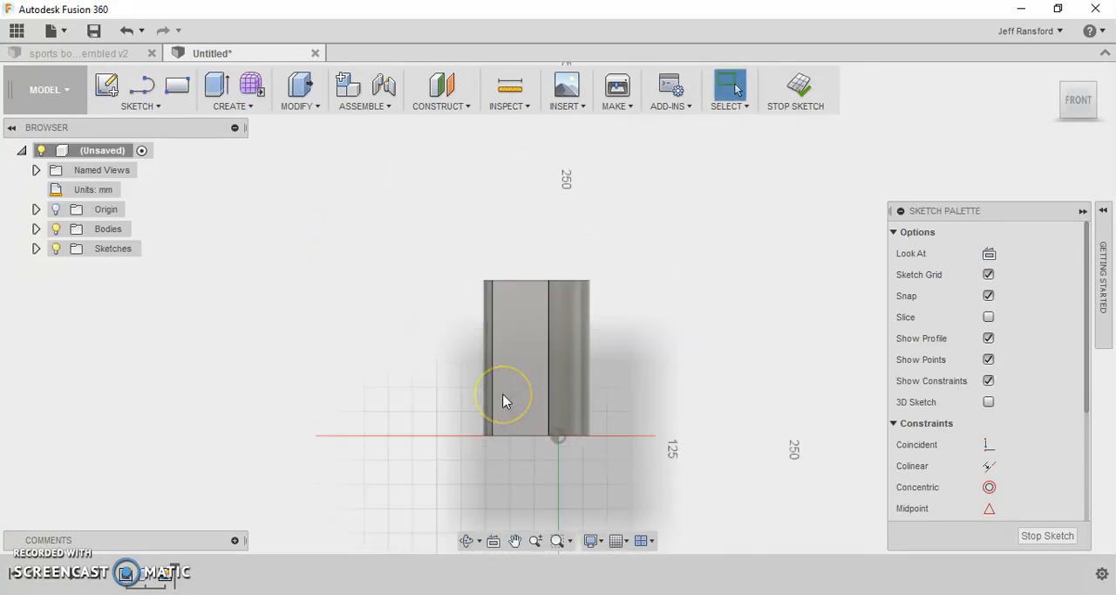
pyautogui.scroll(2, 503, 402)
pyautogui.click(530, 365)
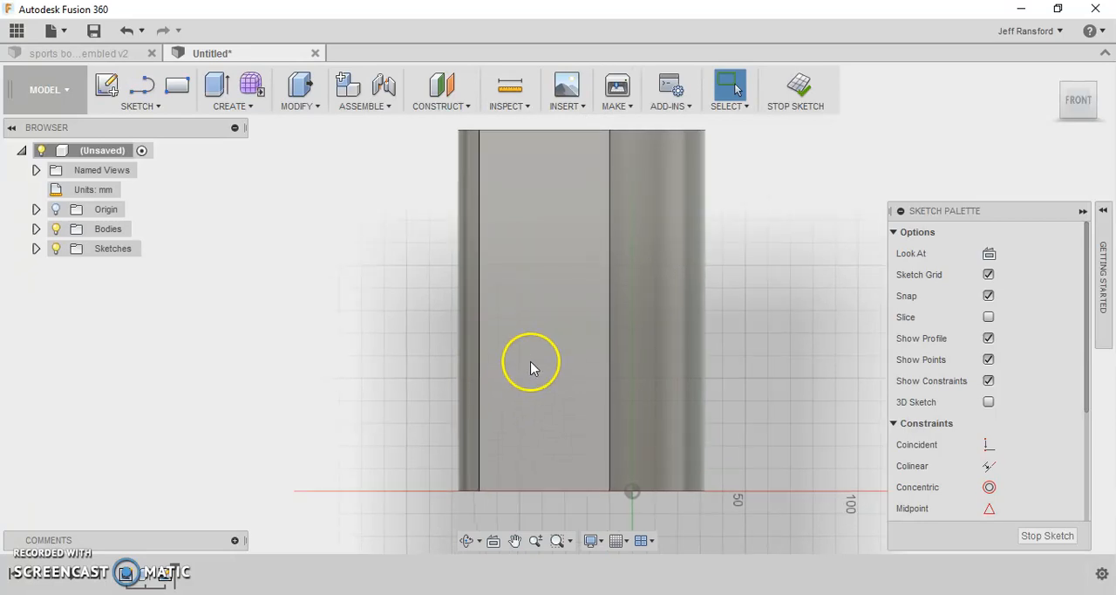
pyautogui.scroll(-1, 532, 359)
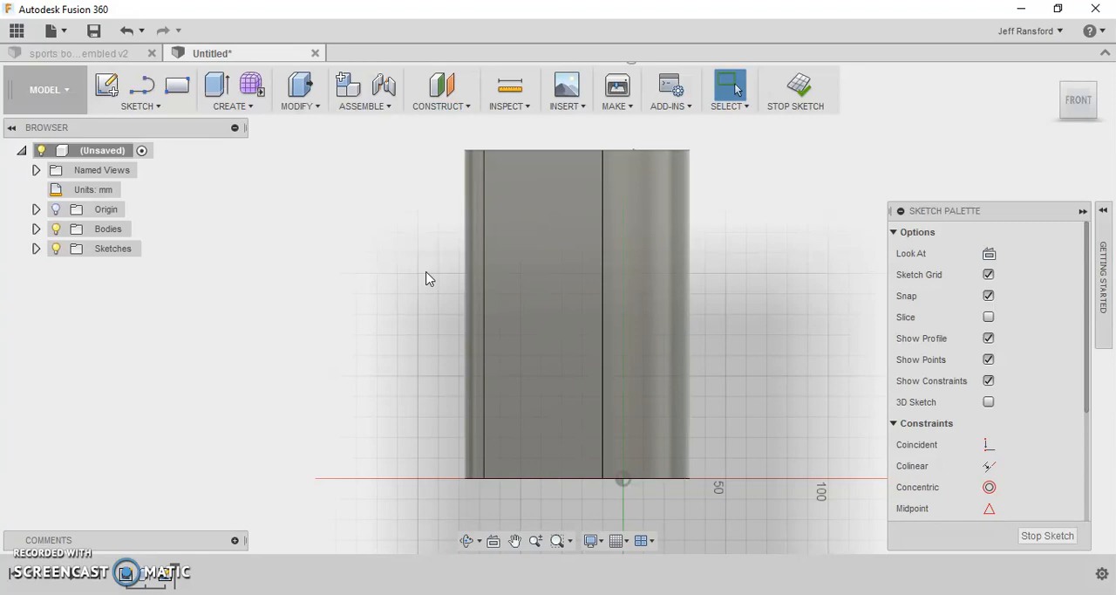
# - Sketch two vertically aligned center-diameter circles over the narrow part of the body, the upper about 24 mm and the lower about 16 mm
pyautogui.click(135, 105)
pyautogui.moveTo(148, 181)
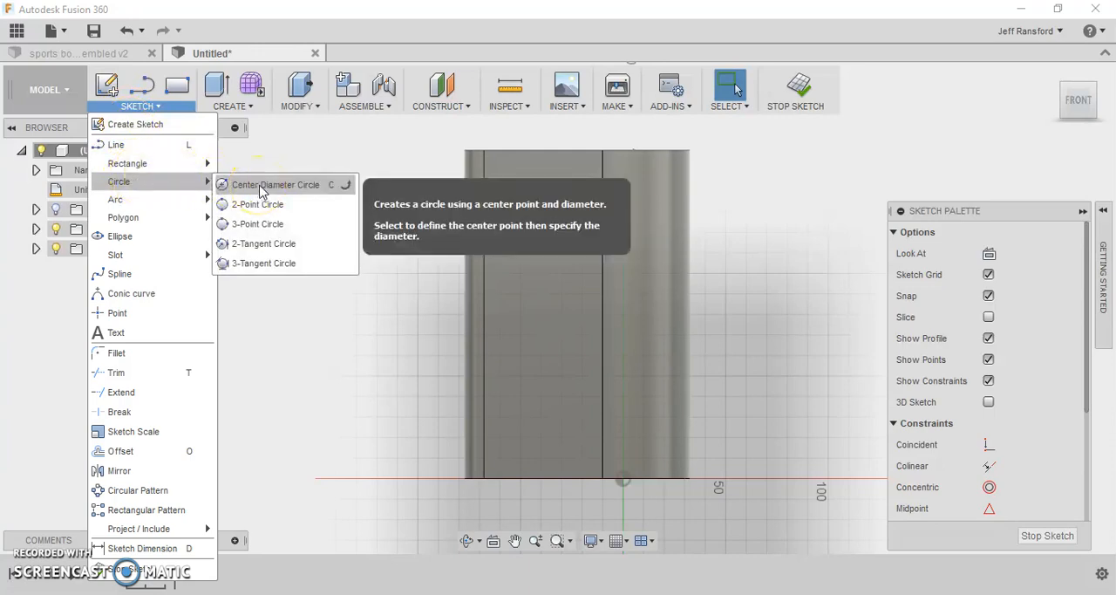
pyautogui.click(332, 190)
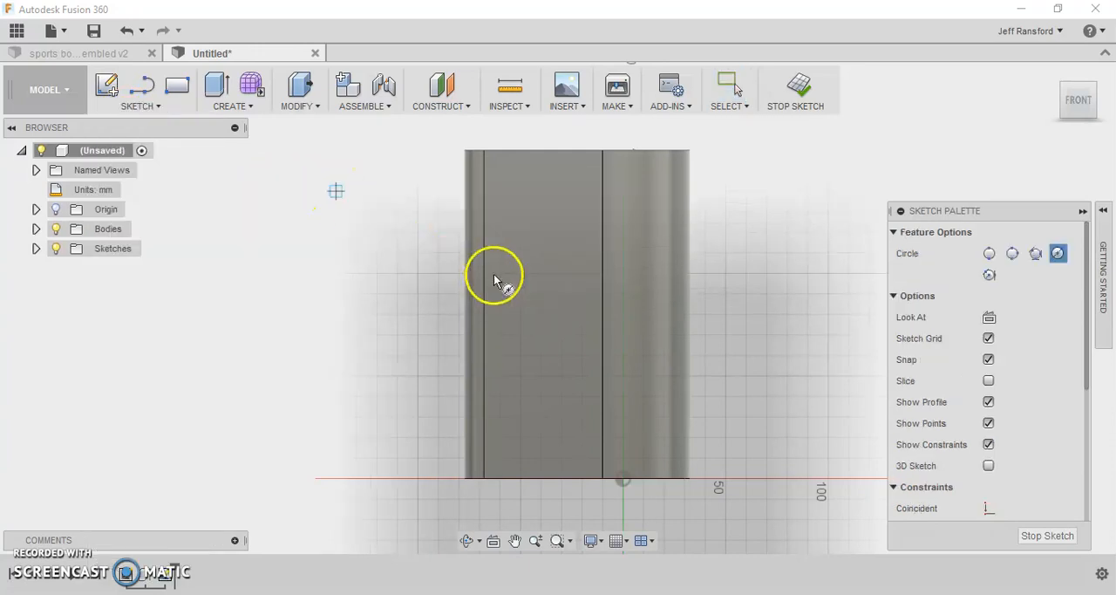
pyautogui.click(529, 230)
pyautogui.write('25')
pyautogui.press('Return')
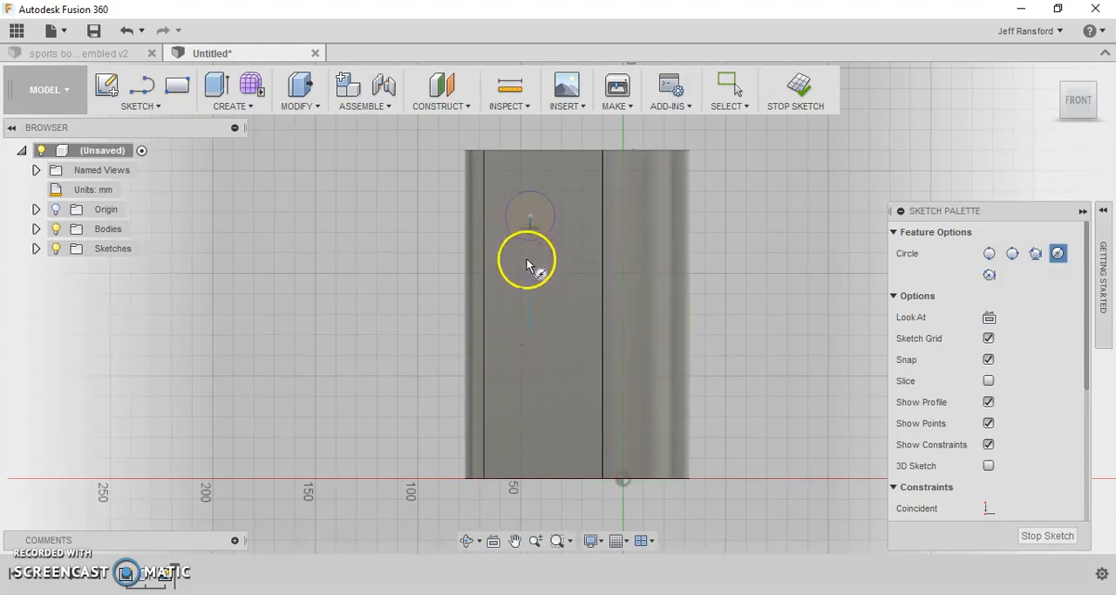
pyautogui.click(529, 353)
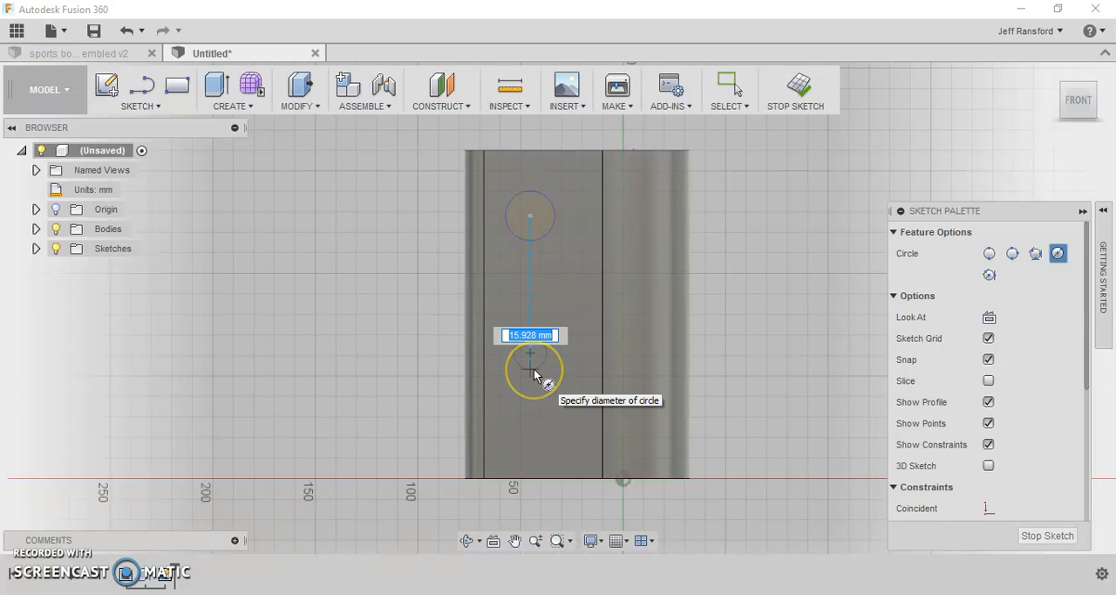
pyautogui.click(533, 368)
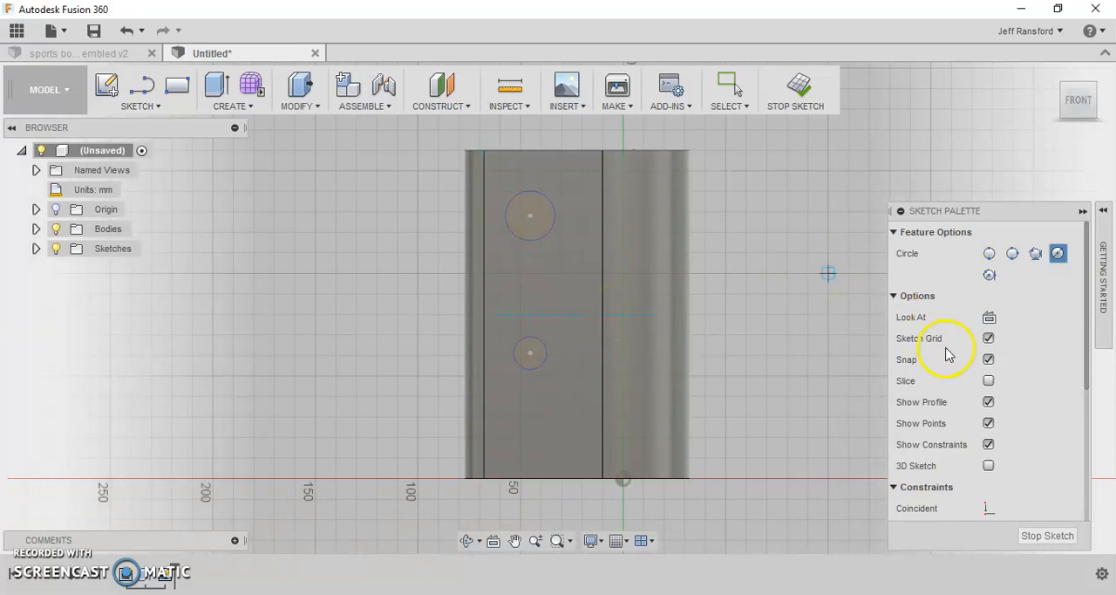
# - Apply an Equal constraint to the upper and lower circles, using the upper circle as the reference
pyautogui.scroll(-2, 945, 358)
pyautogui.scroll(-3, 946, 358)
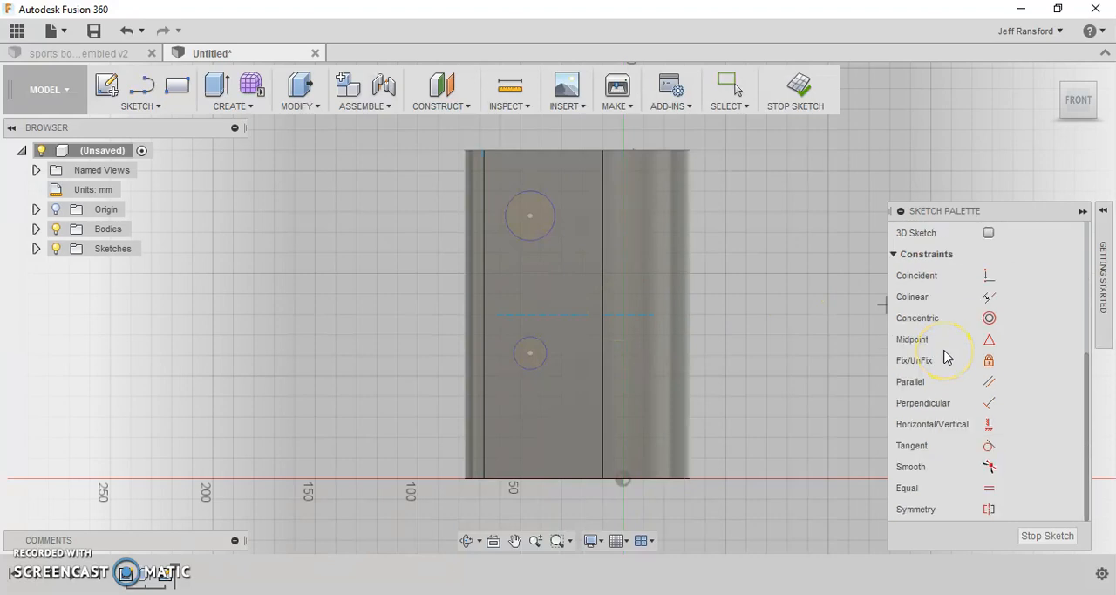
pyautogui.scroll(5, 954, 320)
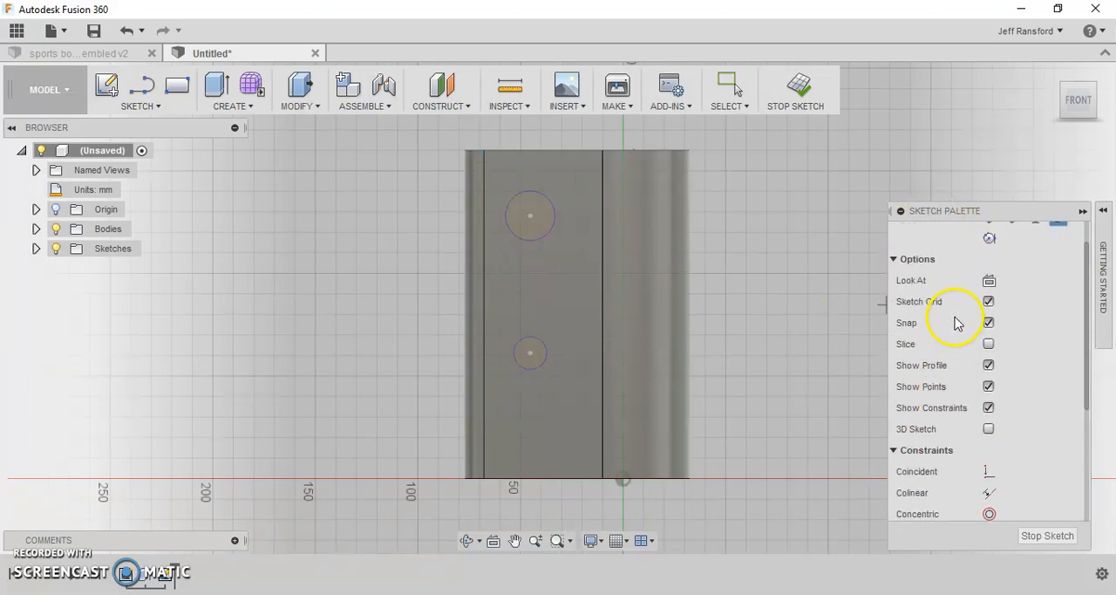
pyautogui.click(1082, 211)
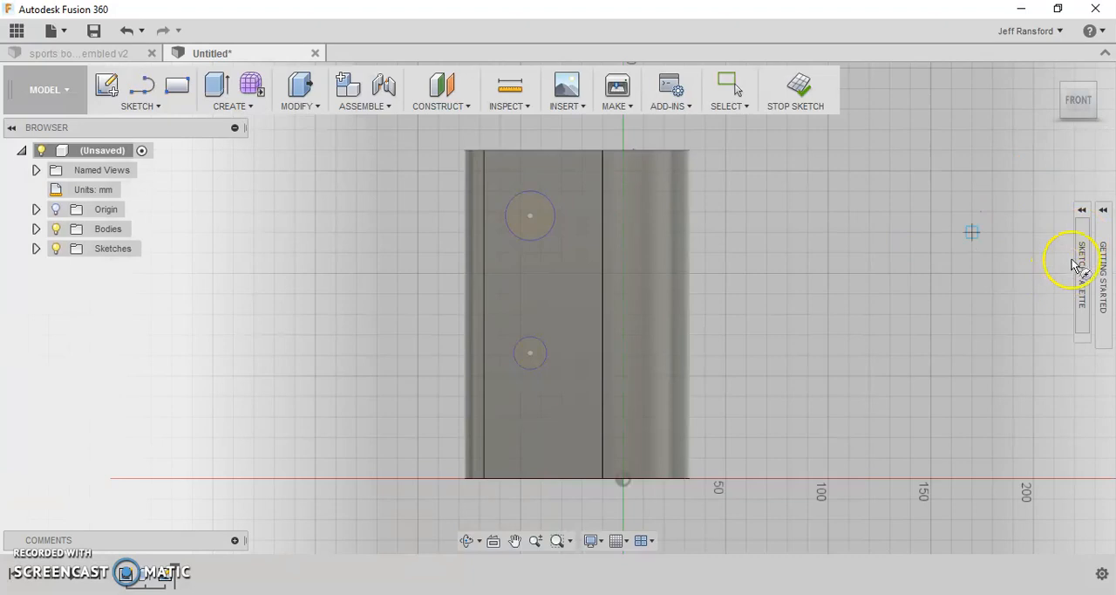
pyautogui.moveTo(1082, 240)
pyautogui.click(1084, 212)
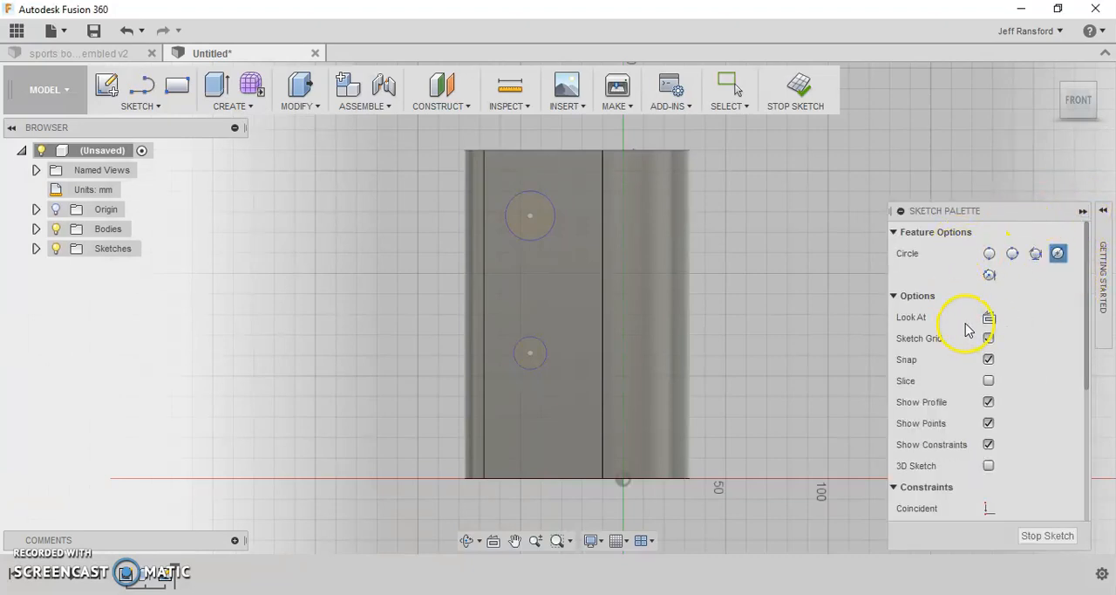
pyautogui.scroll(-4, 951, 338)
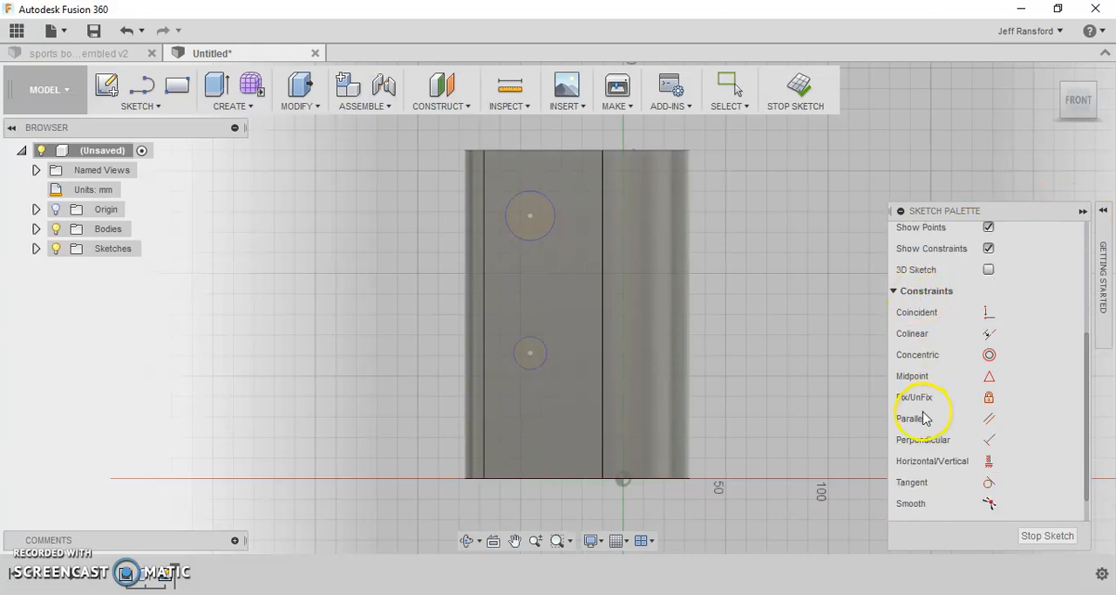
pyautogui.scroll(-1, 921, 434)
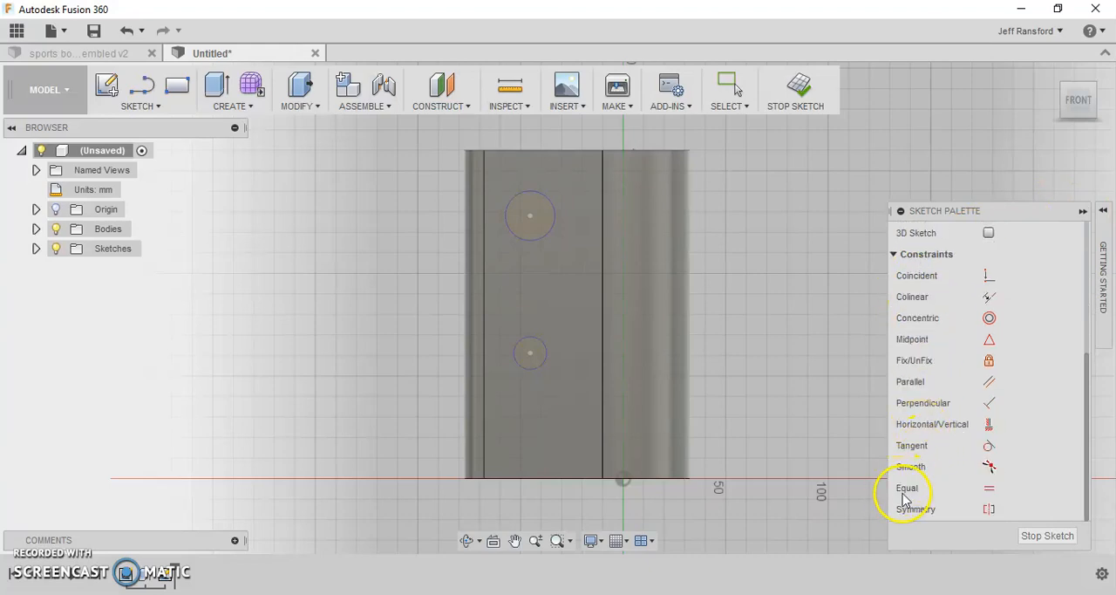
pyautogui.click(988, 491)
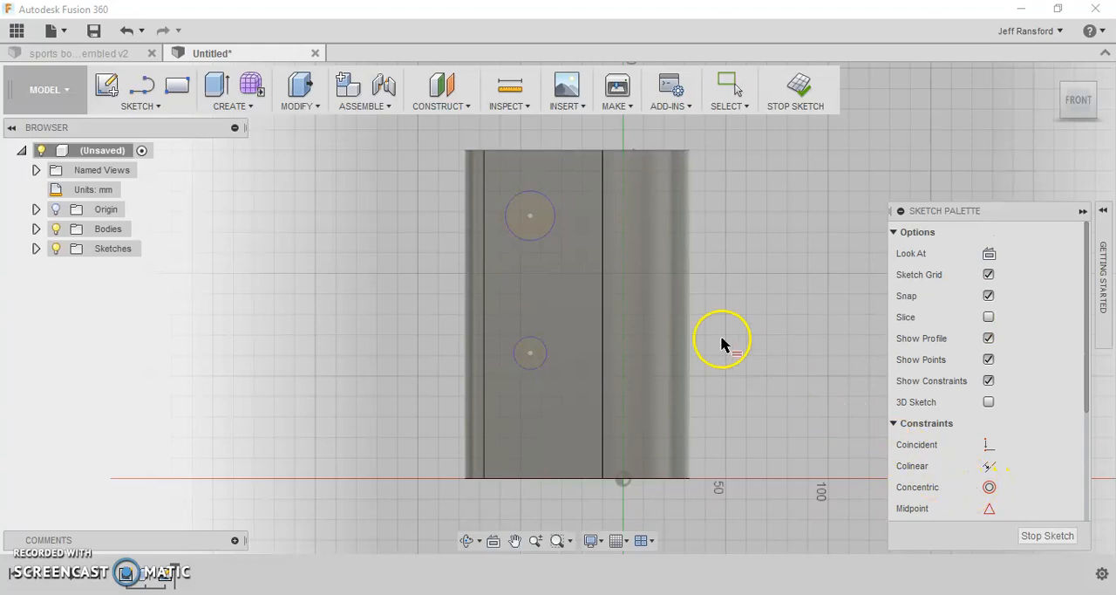
pyautogui.click(555, 229)
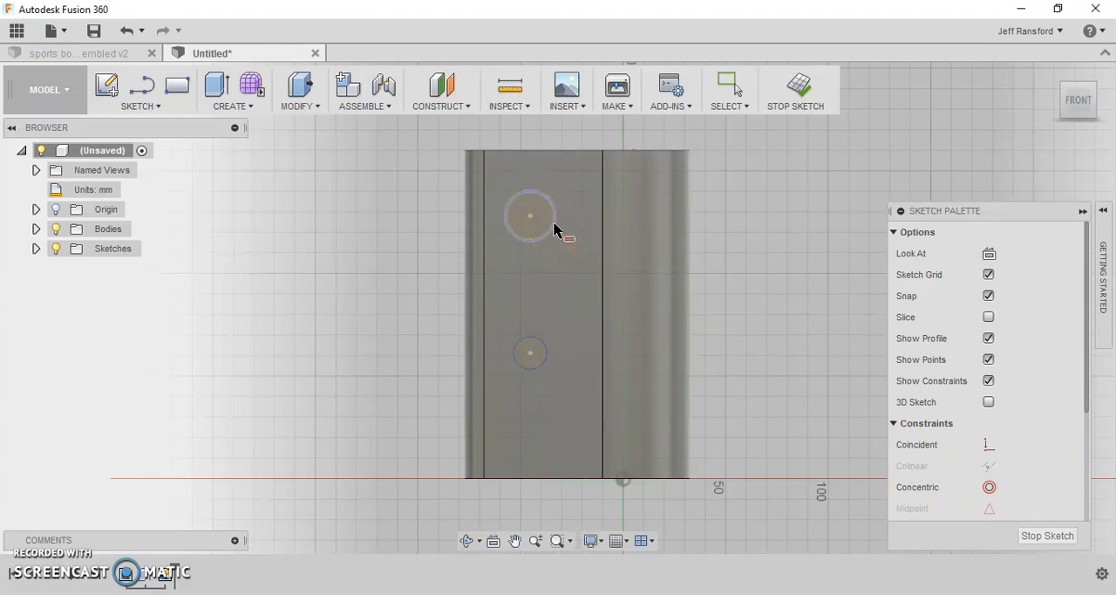
pyautogui.click(542, 347)
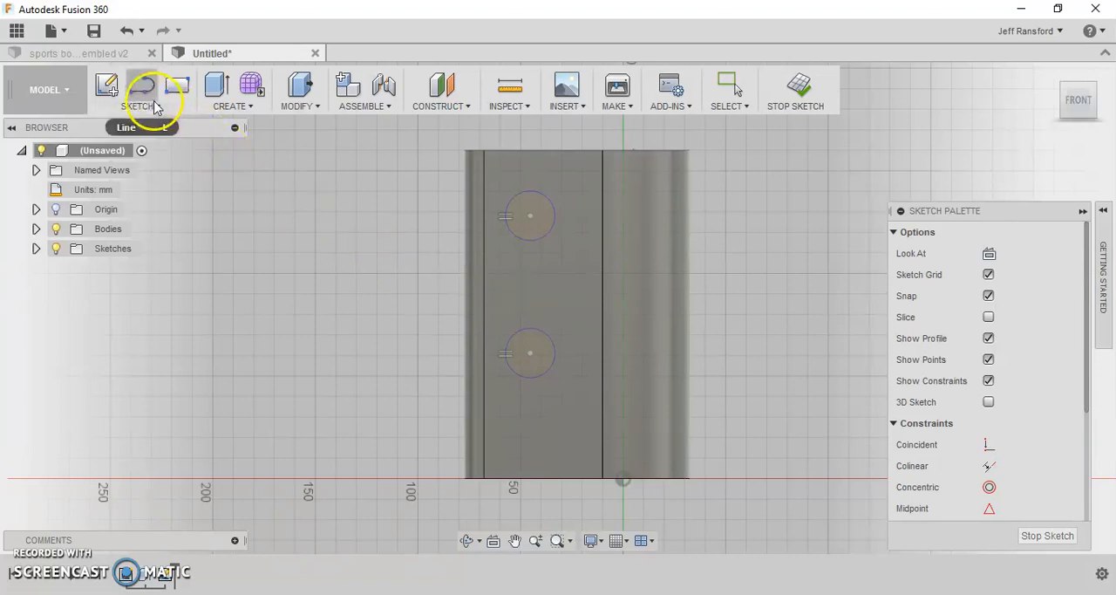
# - Dimension the upper circle's diameter to 30 mm
pyautogui.press('d')
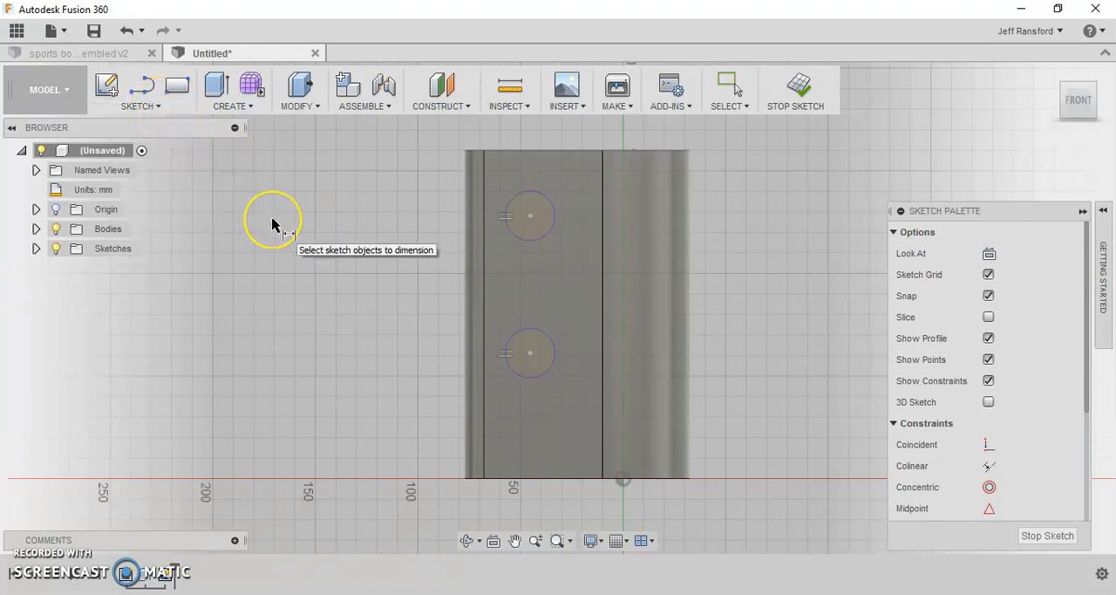
pyautogui.click(148, 103)
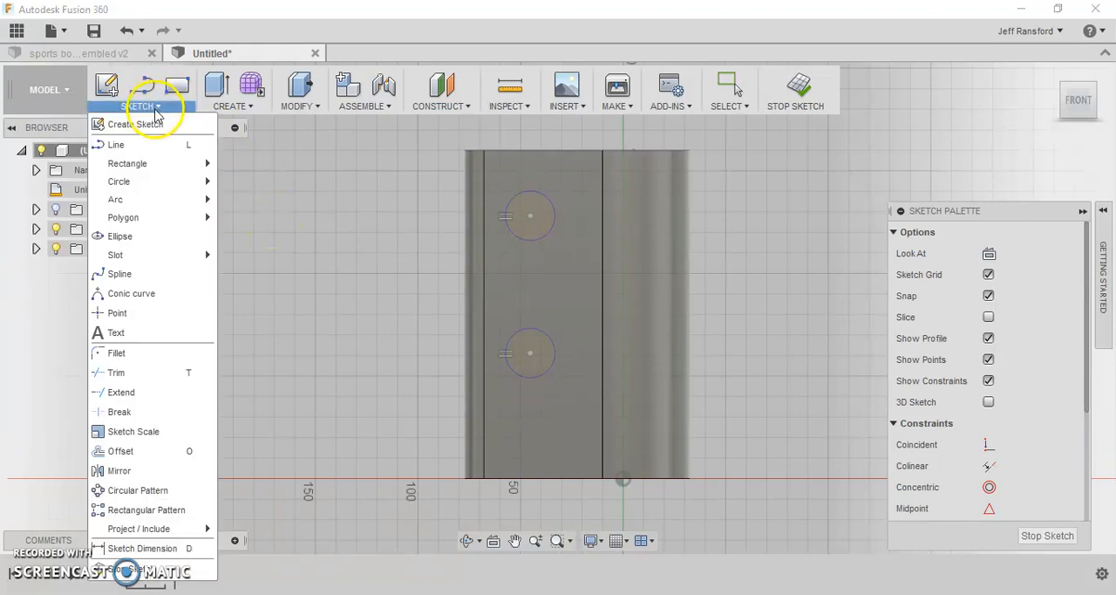
pyautogui.click(153, 550)
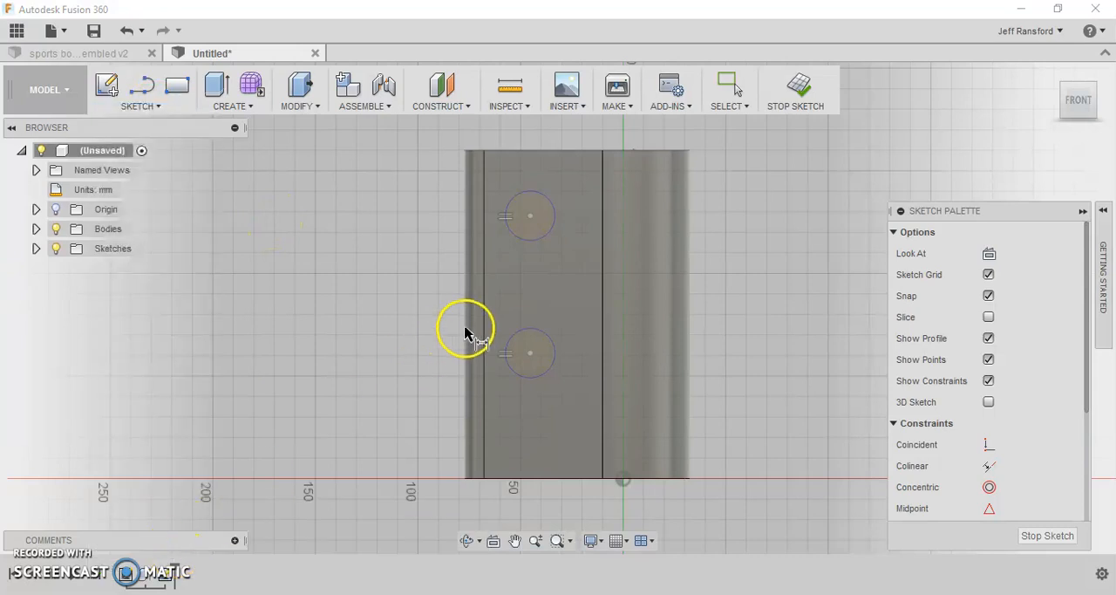
pyautogui.click(555, 209)
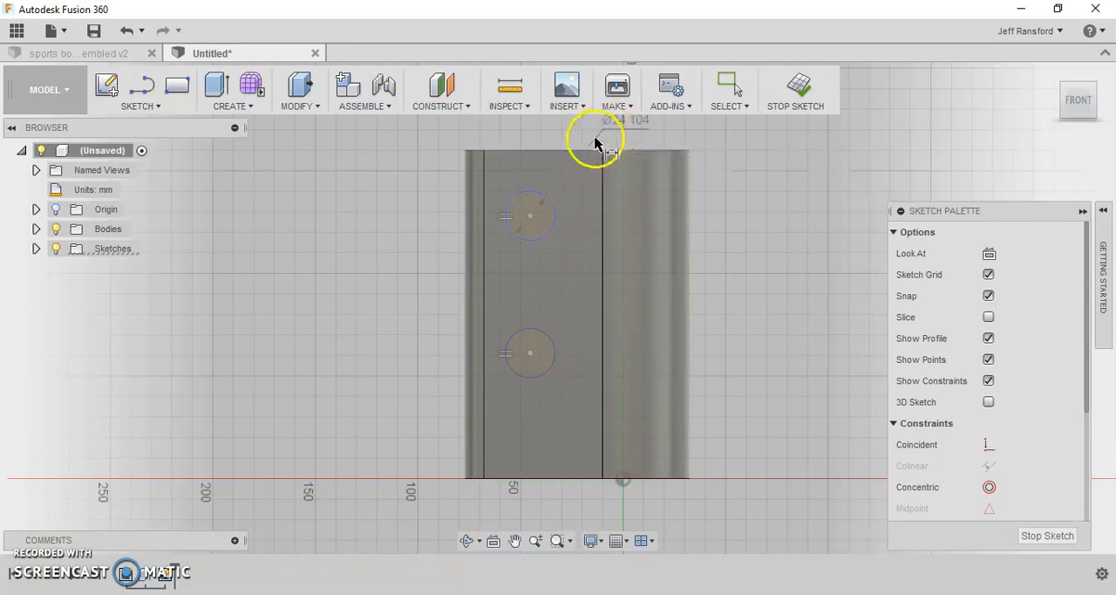
pyautogui.click(600, 132)
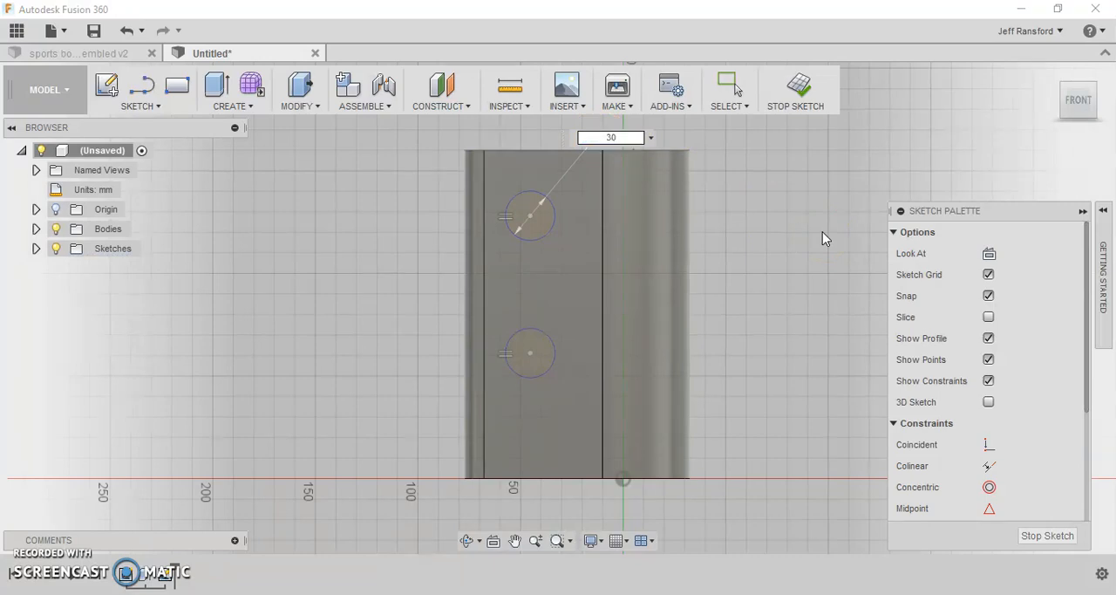
pyautogui.press('Return')
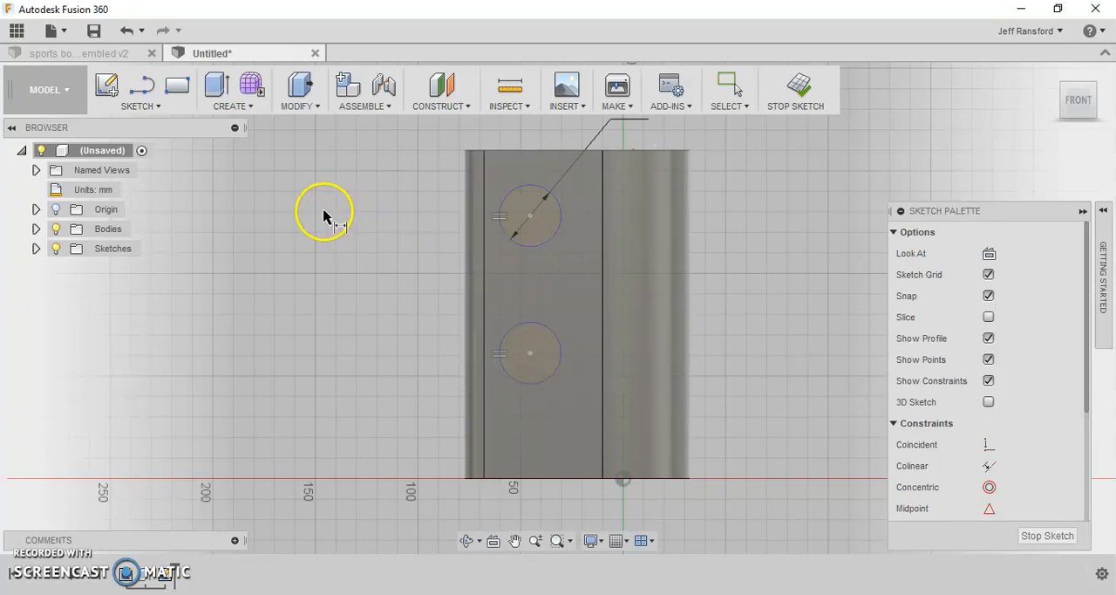
# - Draw two vertical lines joining the outer sides of the upper and lower circles to form a slot outline
pyautogui.click(140, 94)
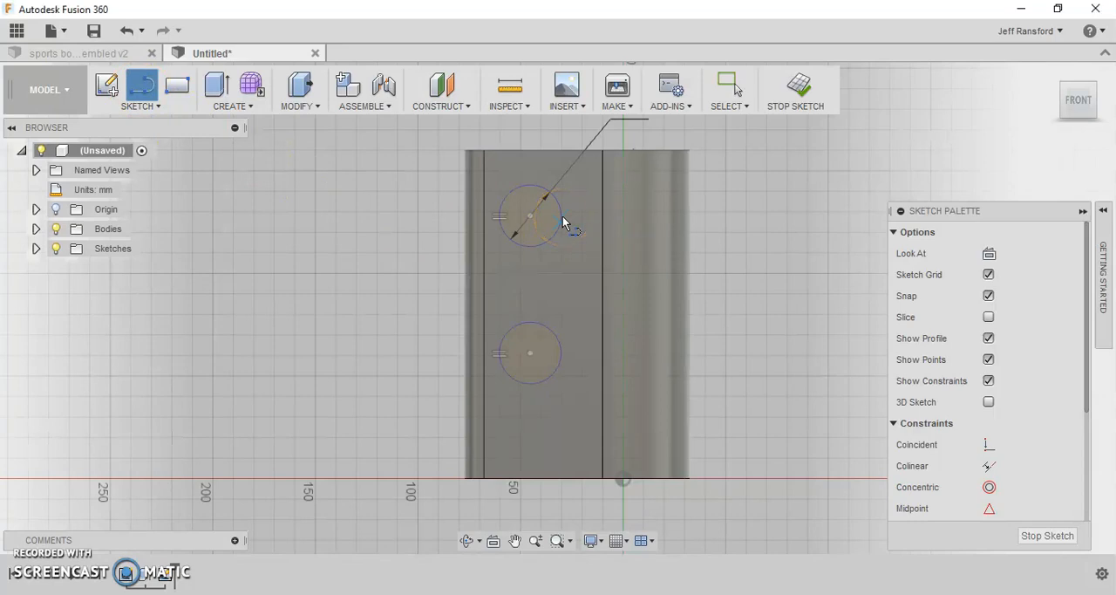
pyautogui.click(561, 348)
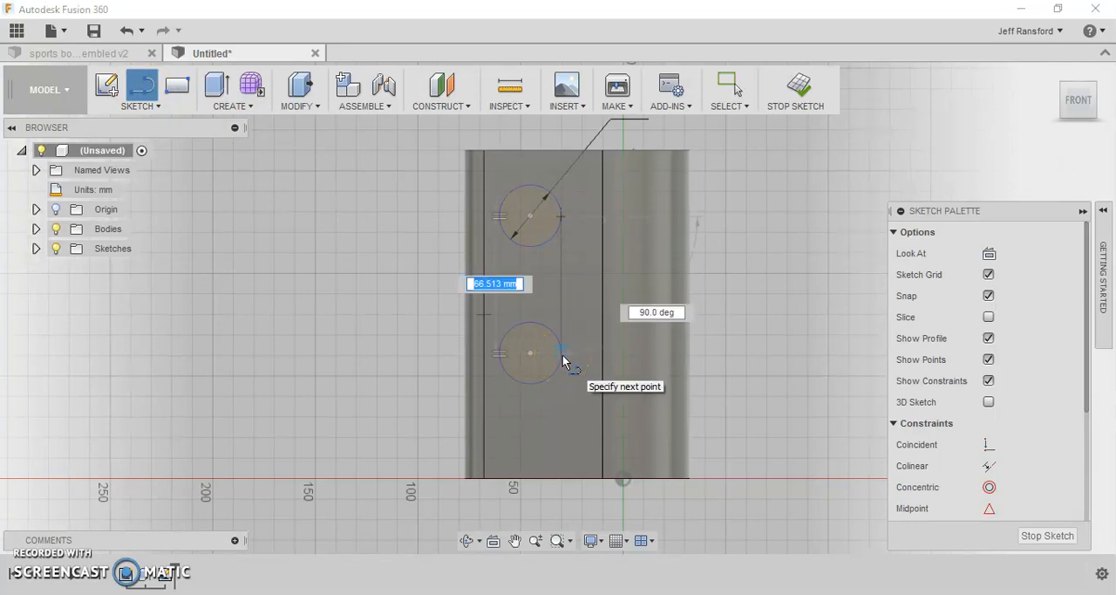
pyautogui.click(563, 356)
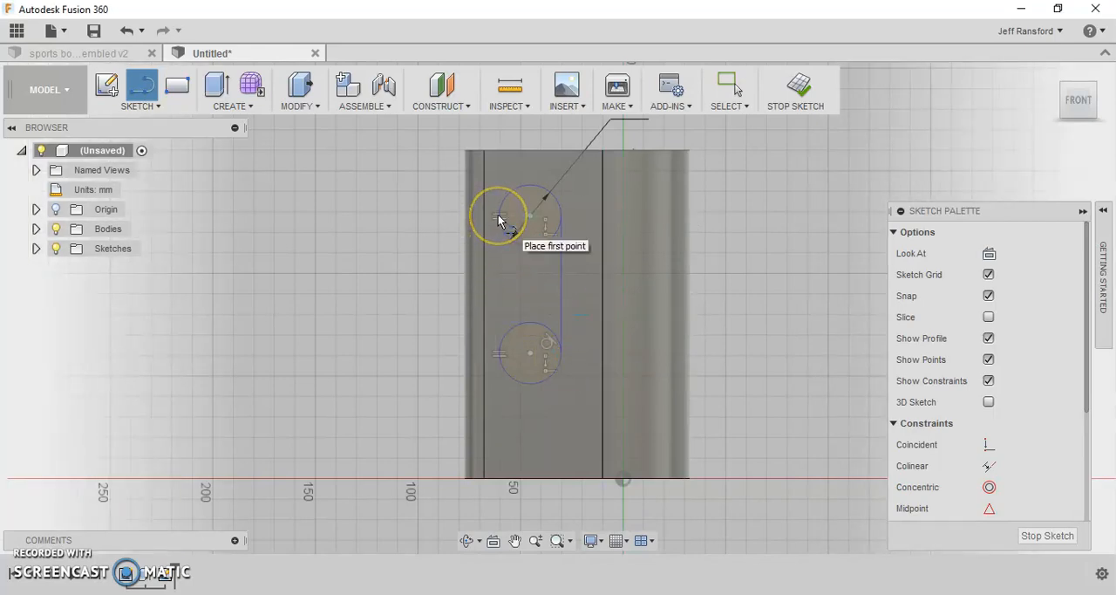
pyautogui.moveTo(499, 218); pyautogui.dragTo(496, 357)
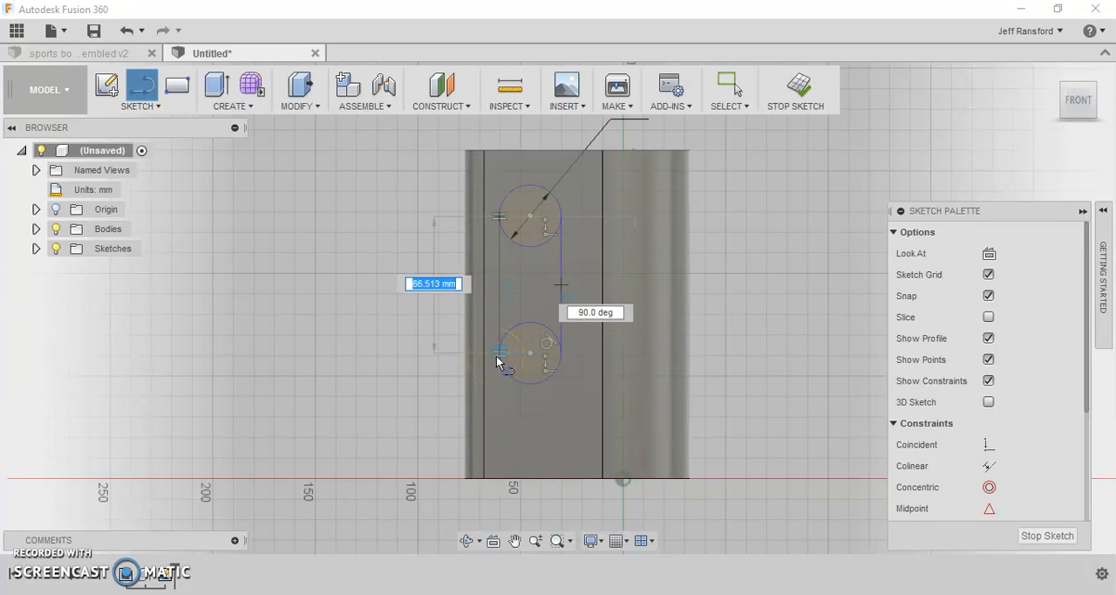
pyautogui.moveTo(498, 361); pyautogui.dragTo(498, 357)
pyautogui.click(498, 353)
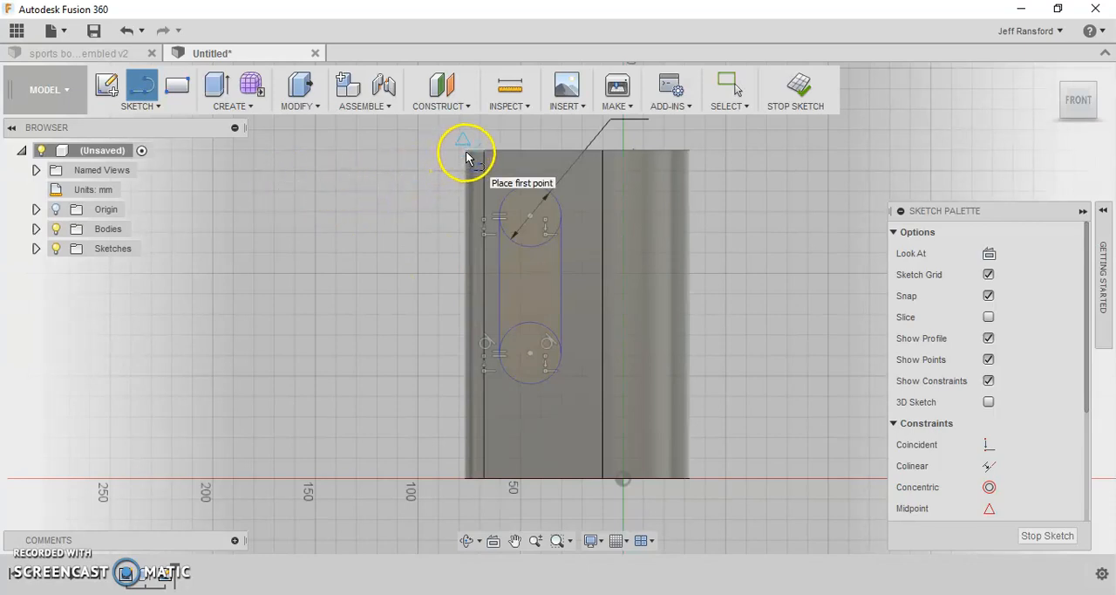
# - Draw a vertical line along the body's narrow-side outer edge, from its top corner down to its bottom corner
pyautogui.scroll(6, 465, 152)
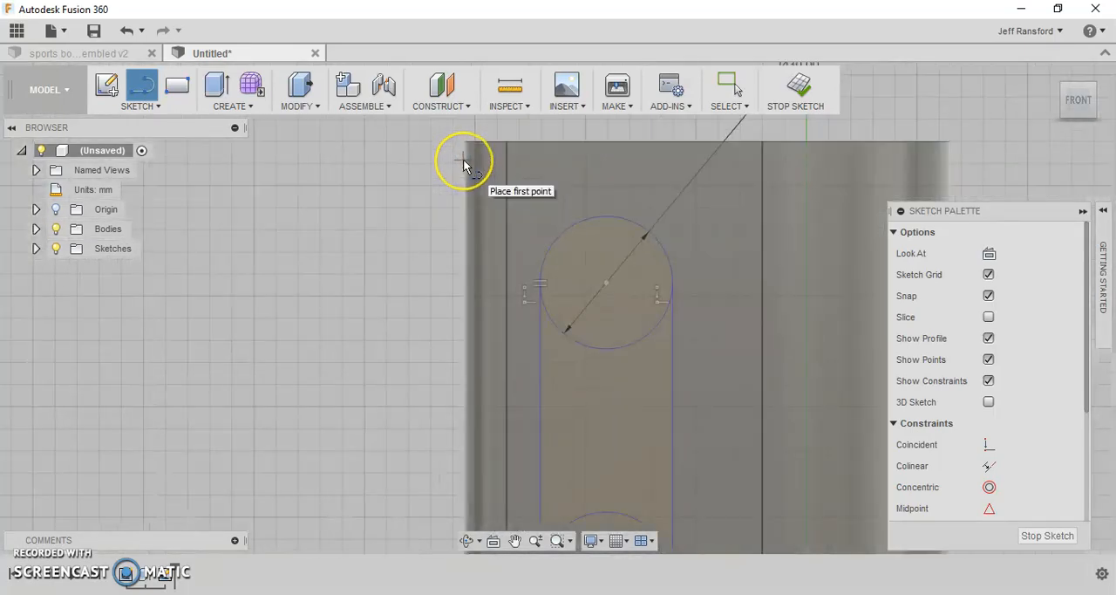
pyautogui.moveTo(441, 168); pyautogui.dragTo(443, 218, button='middle')
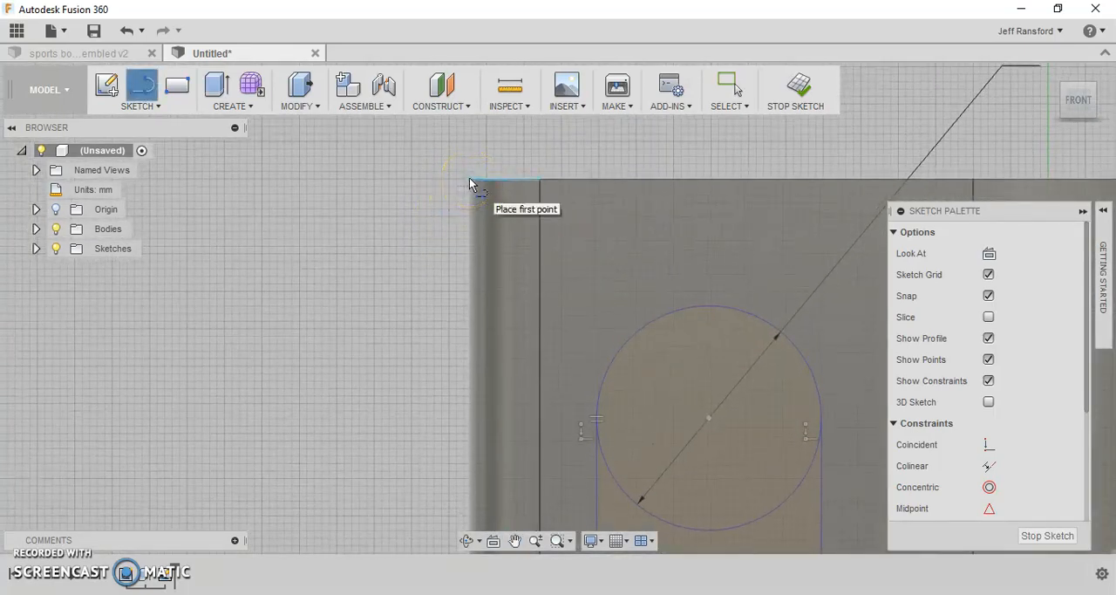
pyautogui.click(469, 177)
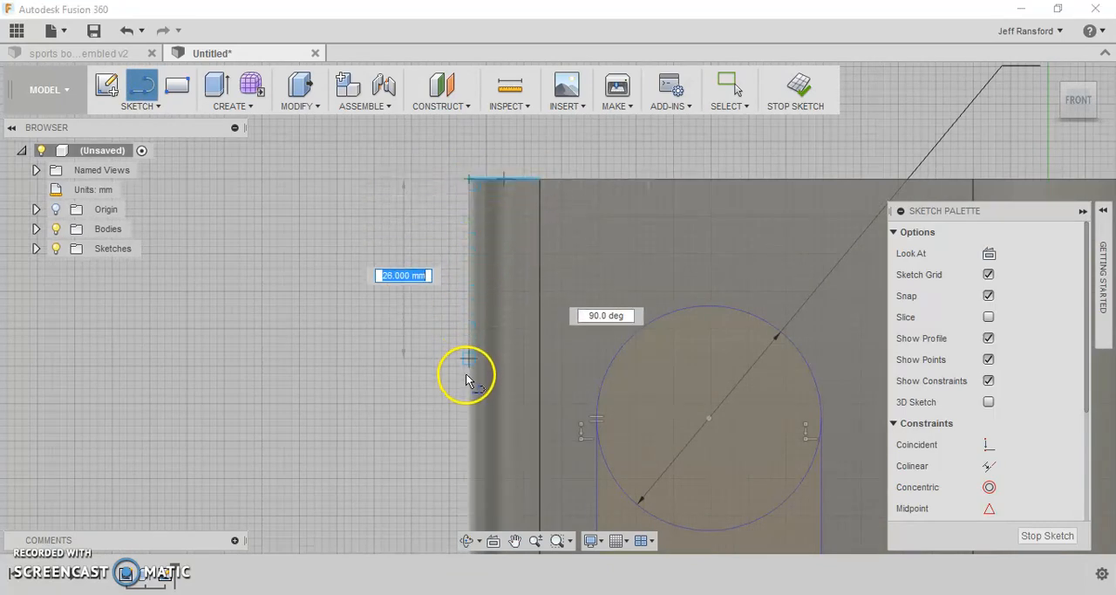
pyautogui.scroll(2, 465, 375)
pyautogui.scroll(-4, 465, 374)
pyautogui.moveTo(469, 373); pyautogui.dragTo(514, 138, button='middle')
pyautogui.moveTo(512, 436)
pyautogui.mouseDown(button='middle')
pyautogui.moveTo(526, 419)
pyautogui.moveTo(532, 236)
pyautogui.mouseUp(button='middle')
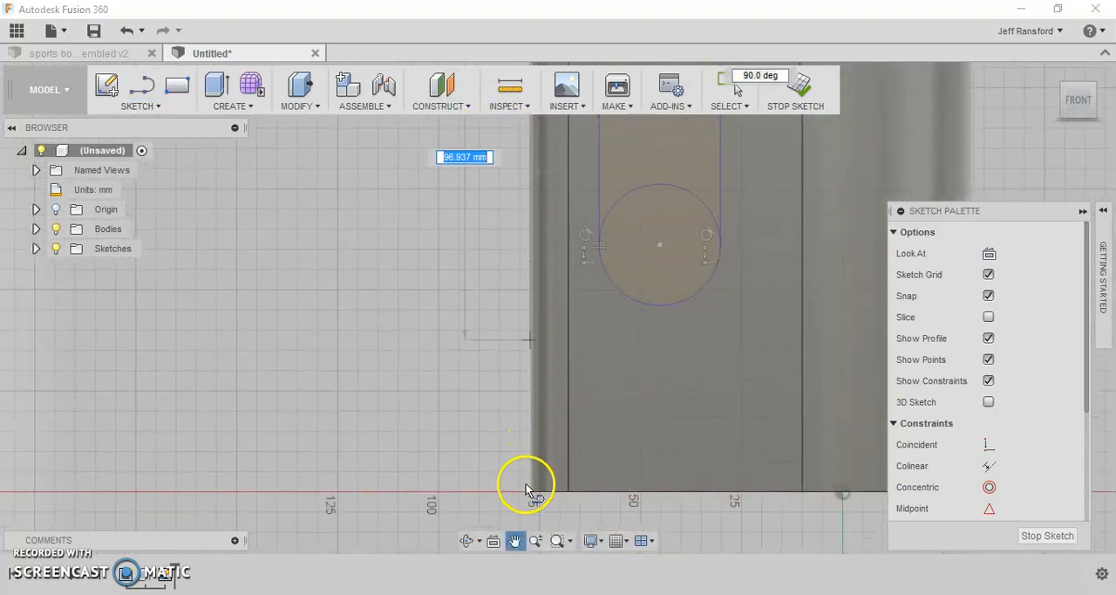
pyautogui.click(529, 491)
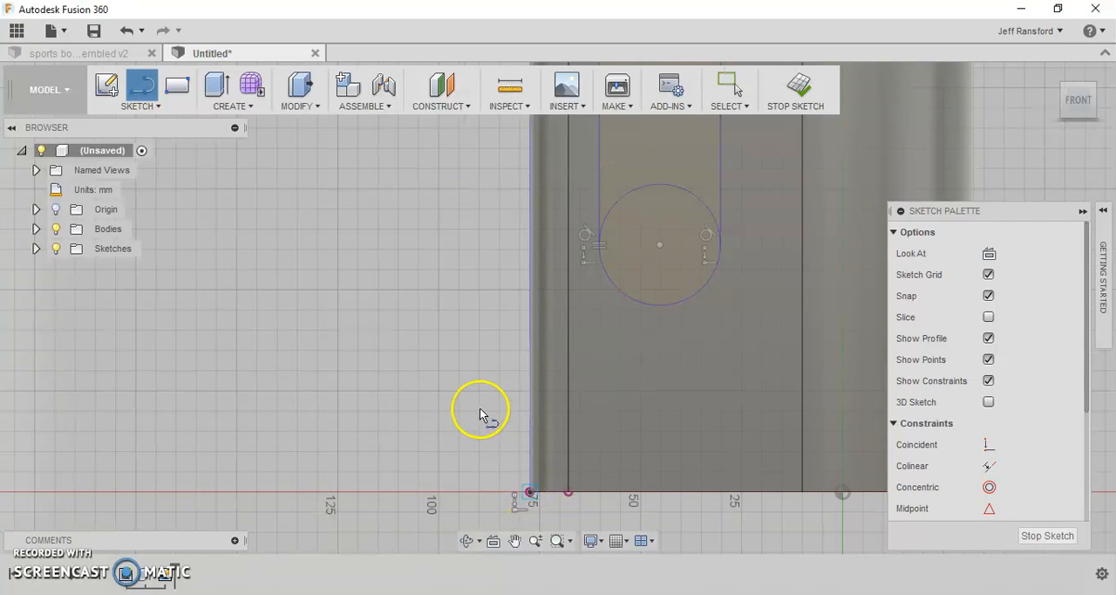
# - Draw a second vertical line about 160 mm long outside the body's narrow side, level with its top and base
pyautogui.scroll(2, 439, 364)
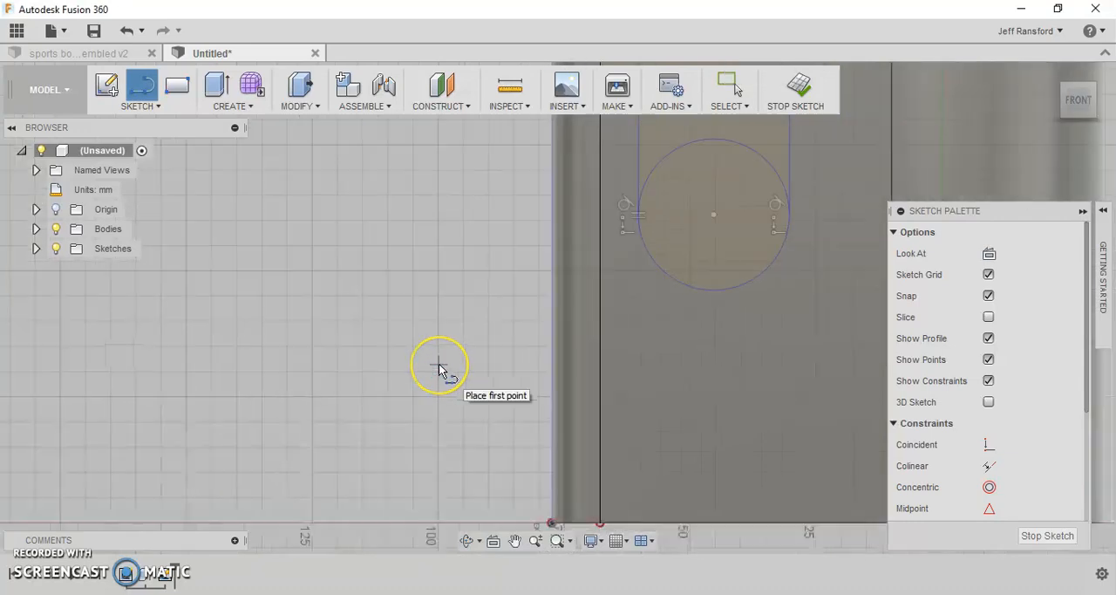
pyautogui.scroll(-3, 439, 364)
pyautogui.scroll(-1, 499, 201)
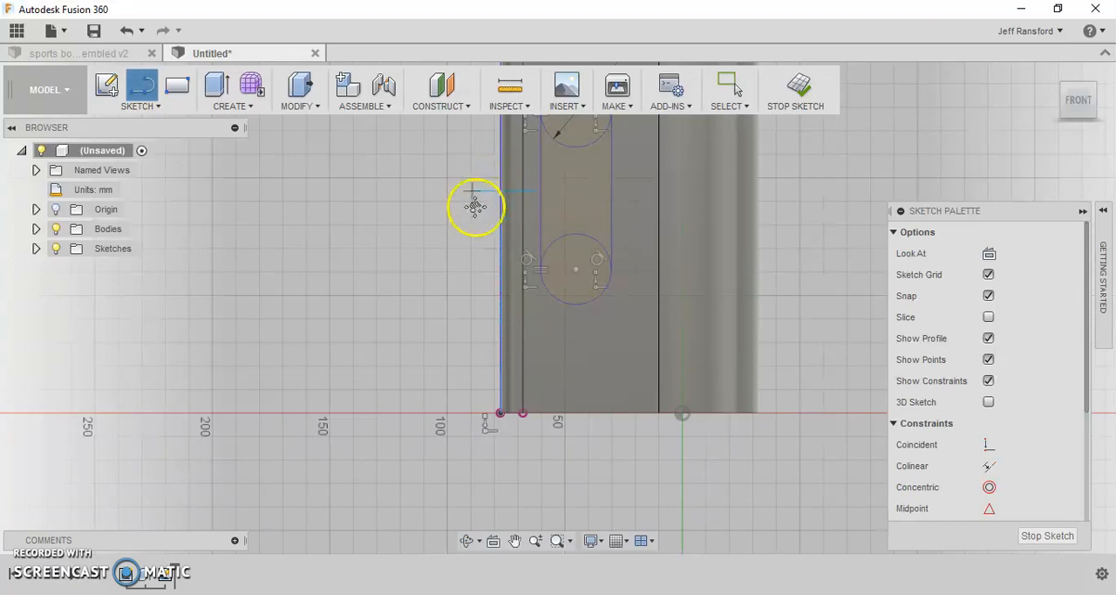
pyautogui.moveTo(476, 206); pyautogui.dragTo(498, 331, button='middle')
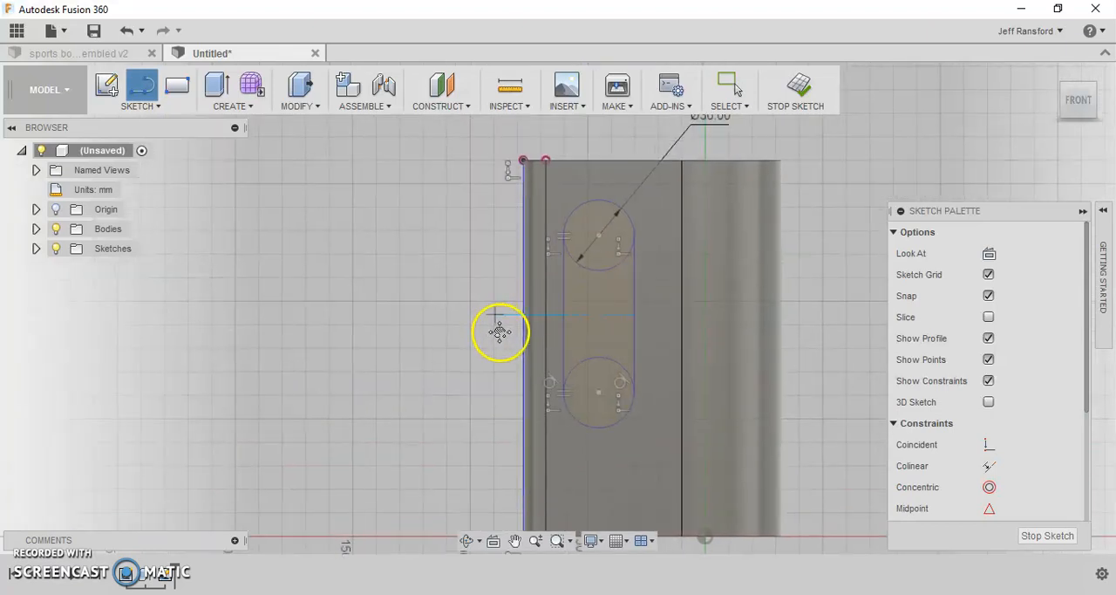
pyautogui.click(428, 182)
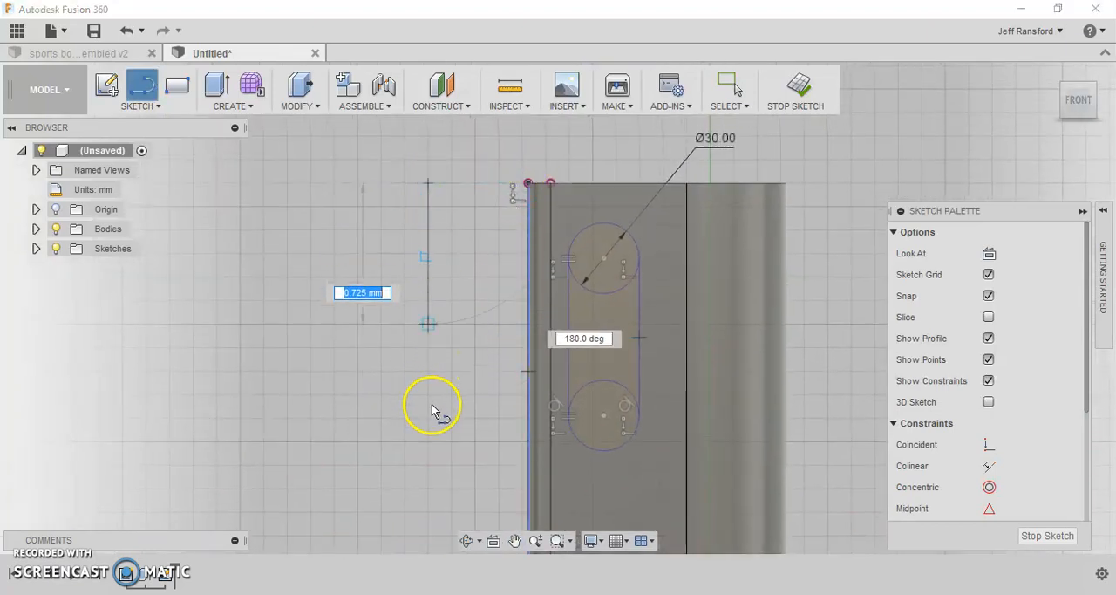
pyautogui.scroll(2, 413, 436)
pyautogui.moveTo(410, 427); pyautogui.dragTo(443, 259, button='middle')
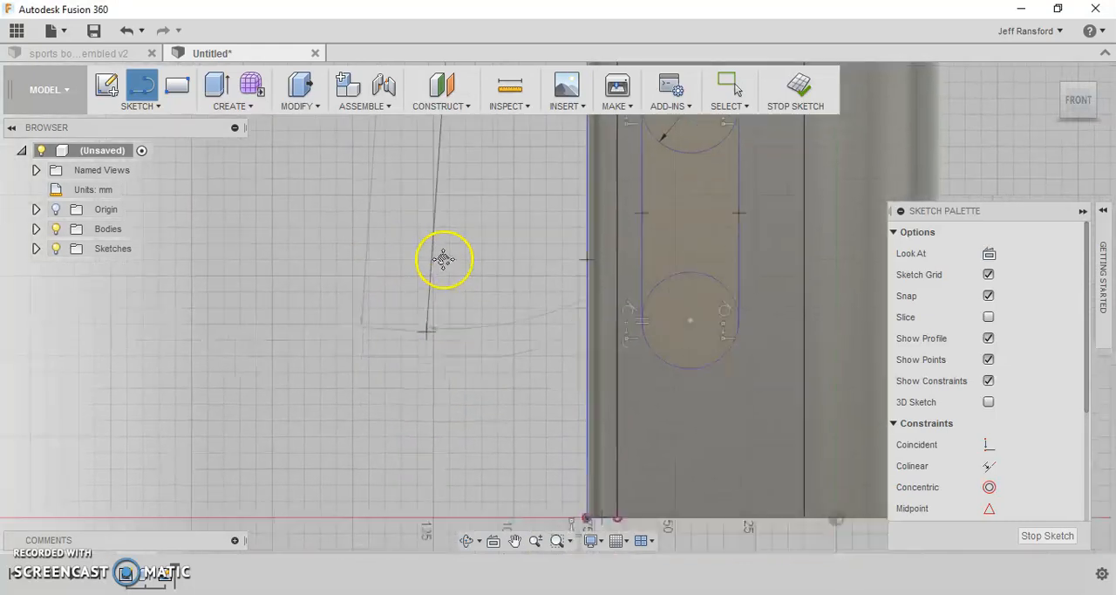
pyautogui.click(482, 342)
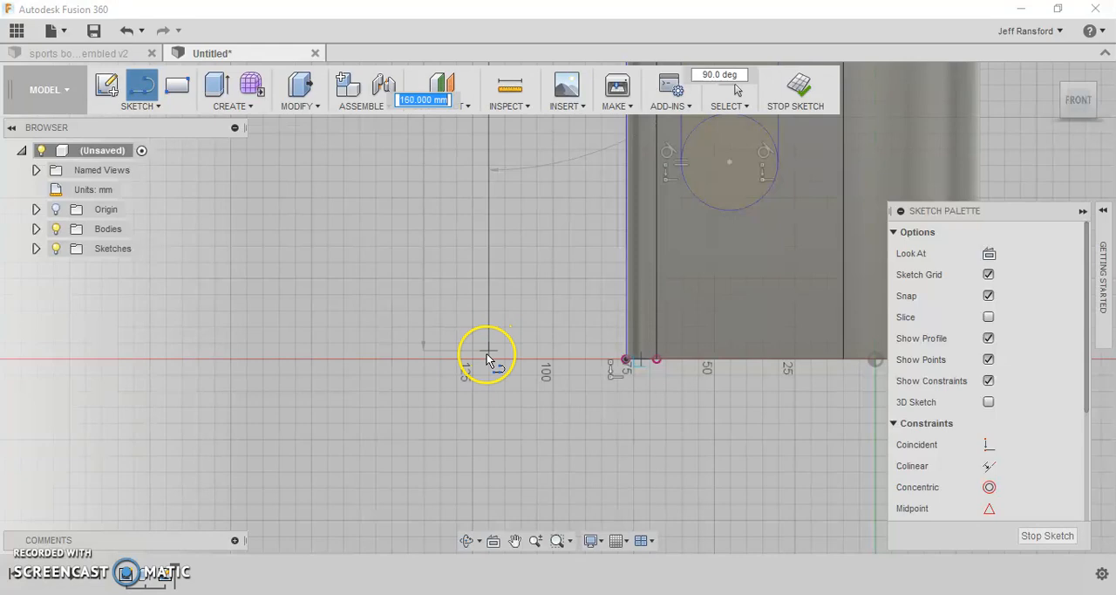
pyautogui.click(486, 358)
pyautogui.scroll(-3, 486, 357)
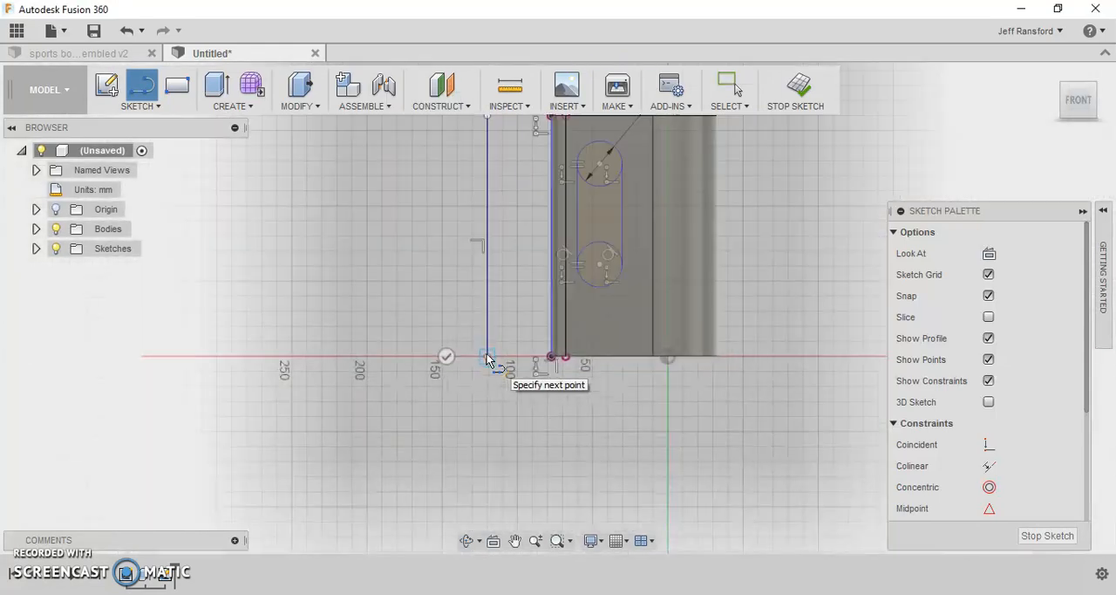
pyautogui.scroll(-2, 487, 357)
pyautogui.press('Escape')
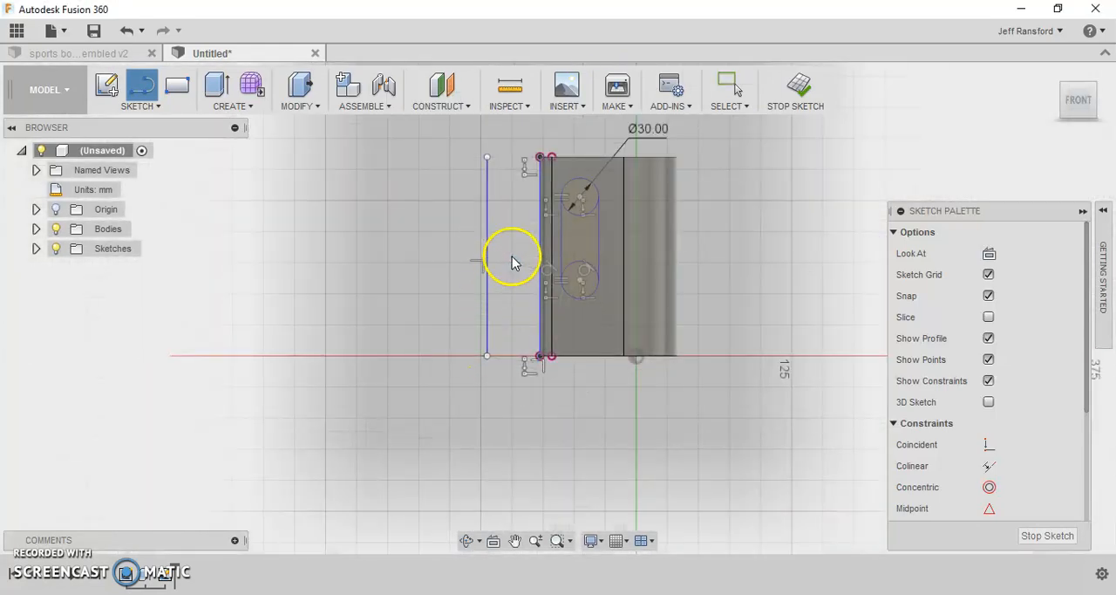
pyautogui.press('Escape')
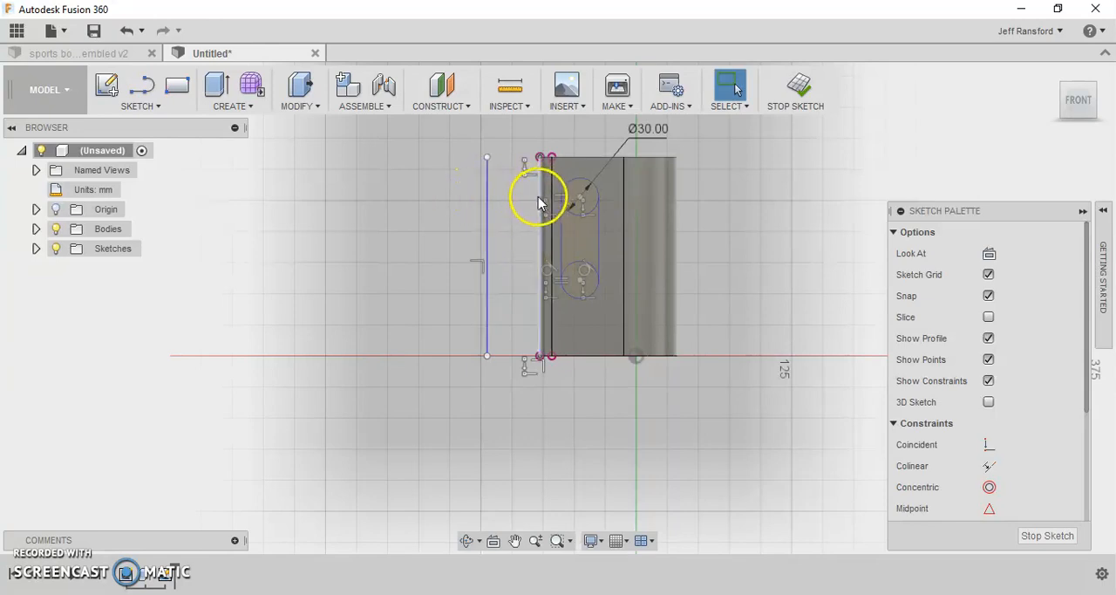
# - Dimension the vertical distance between the two circle centers to 90 mm
pyautogui.click(540, 222)
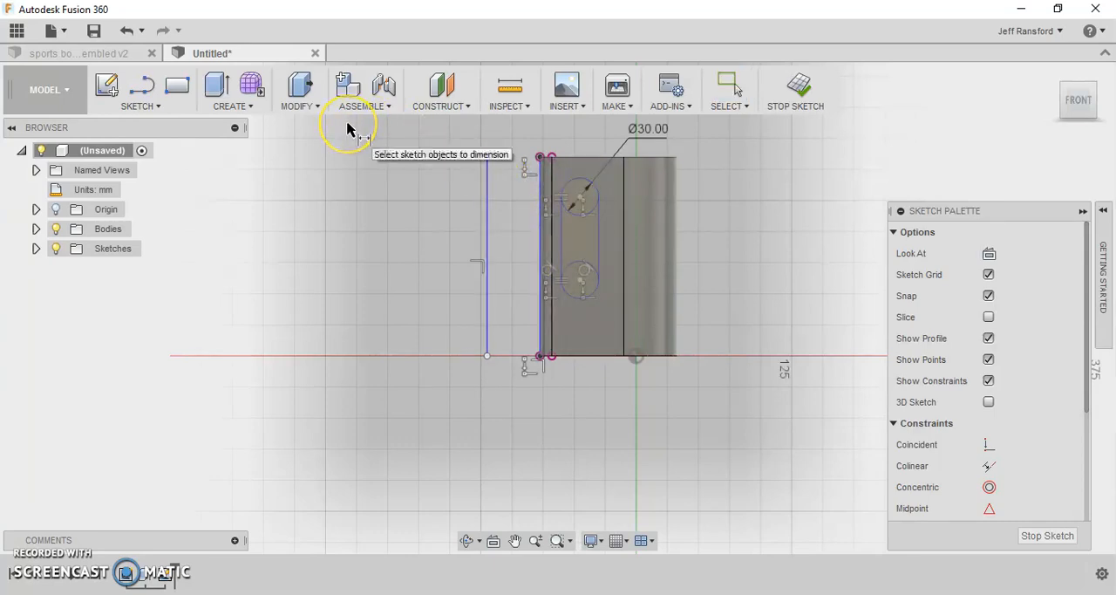
pyautogui.click(580, 201)
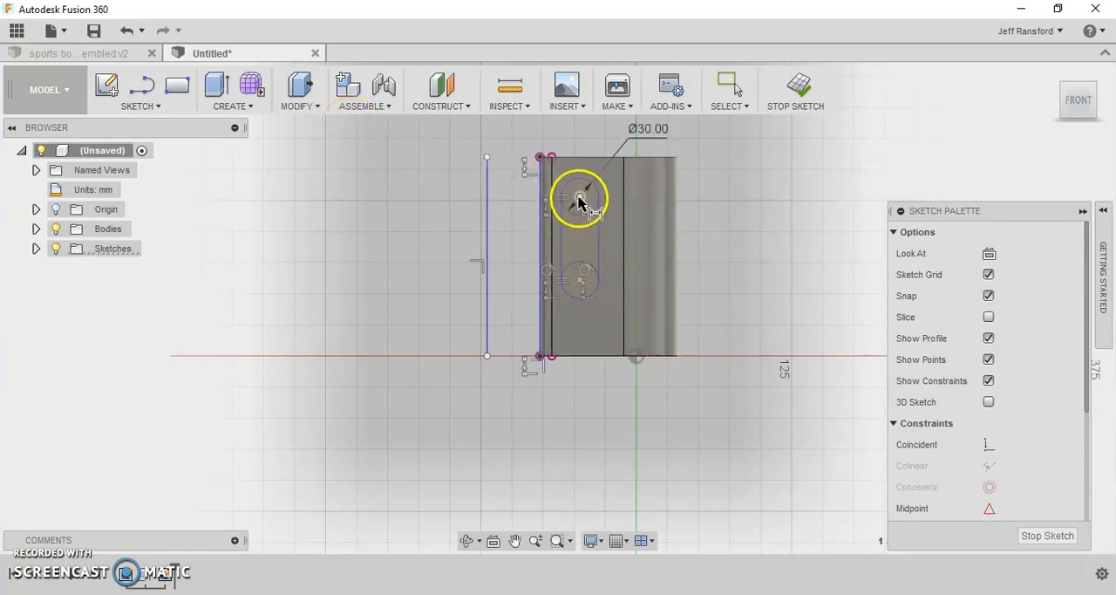
pyautogui.click(582, 285)
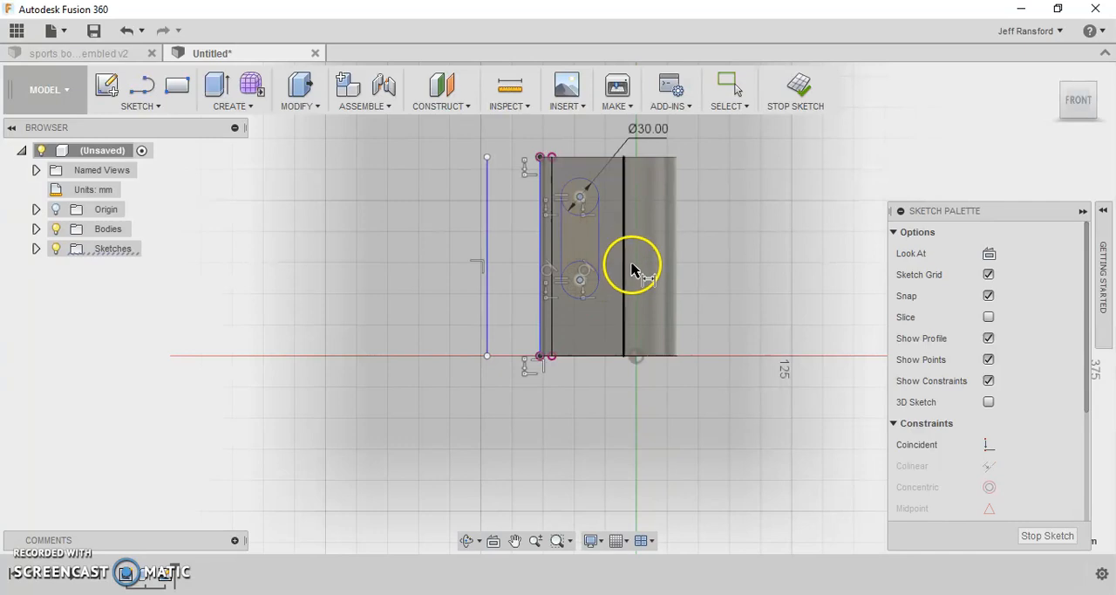
pyautogui.click(655, 263)
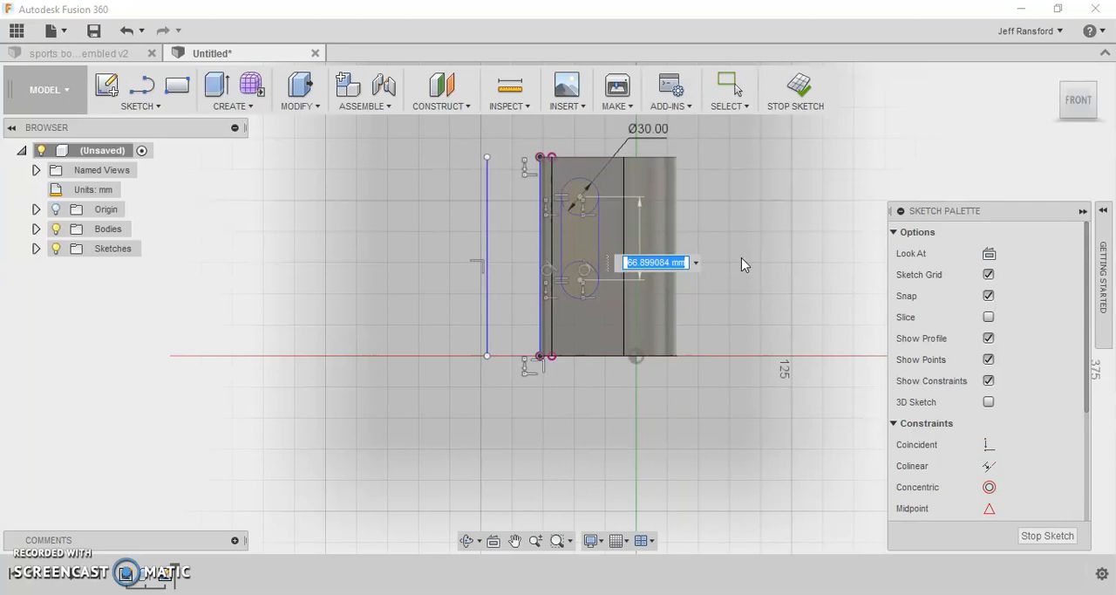
pyautogui.click(675, 267)
pyautogui.write('90')
pyautogui.press('Return')
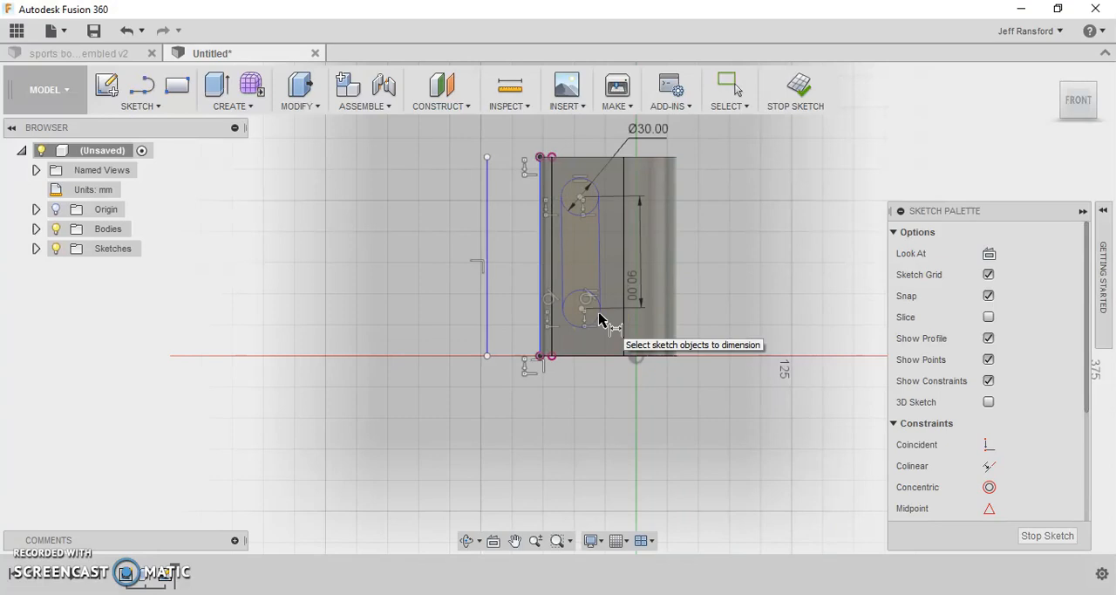
# - Dimension the distance from the upper circle's center to the body's top edge to 20 mm
pyautogui.click(583, 203)
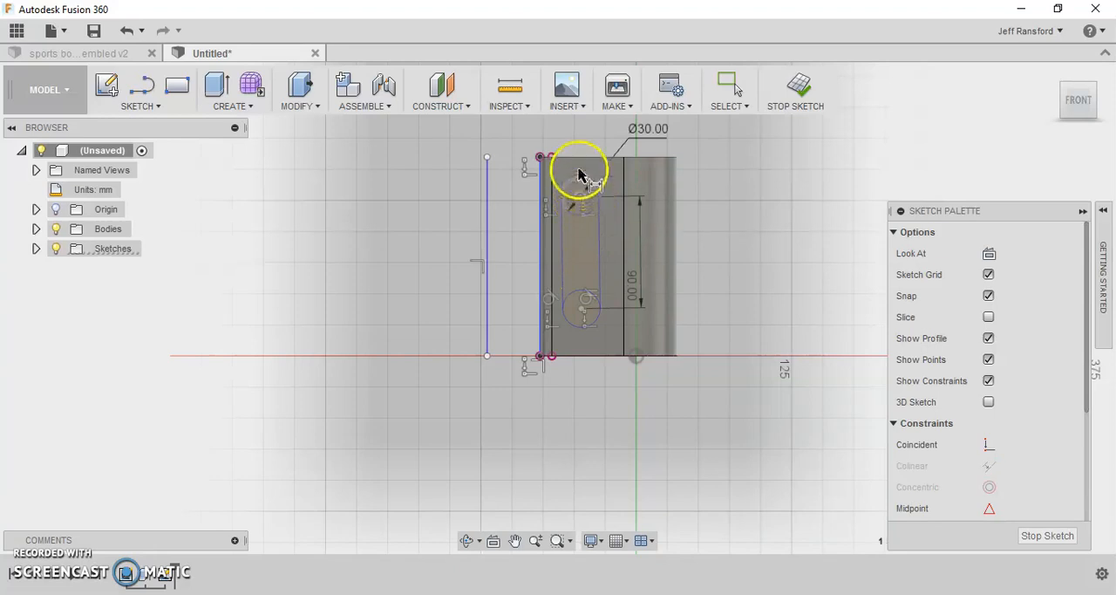
pyautogui.click(580, 158)
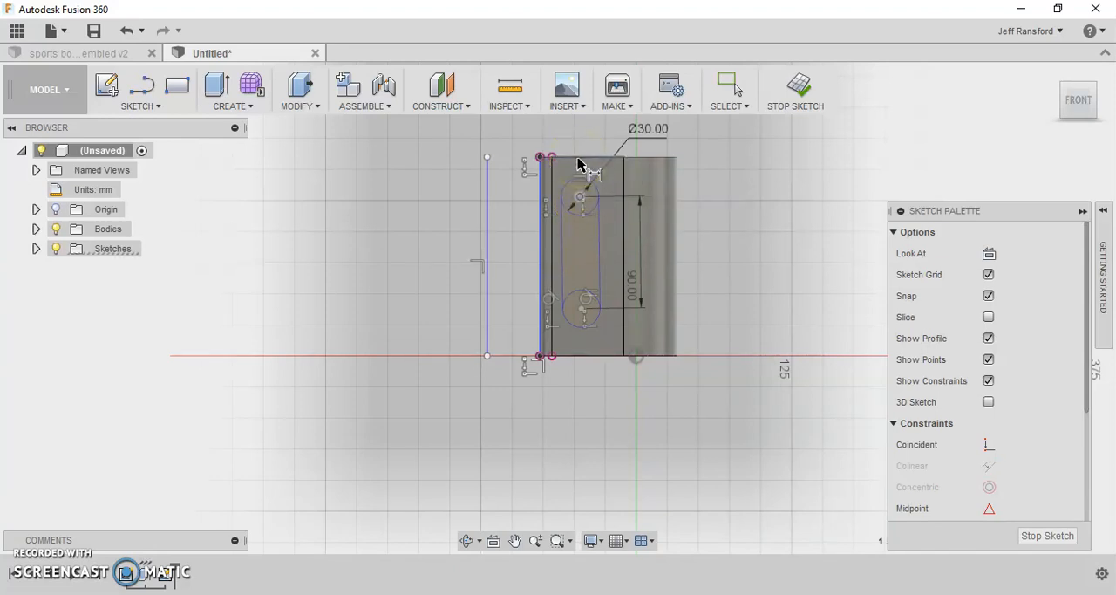
pyautogui.click(737, 170)
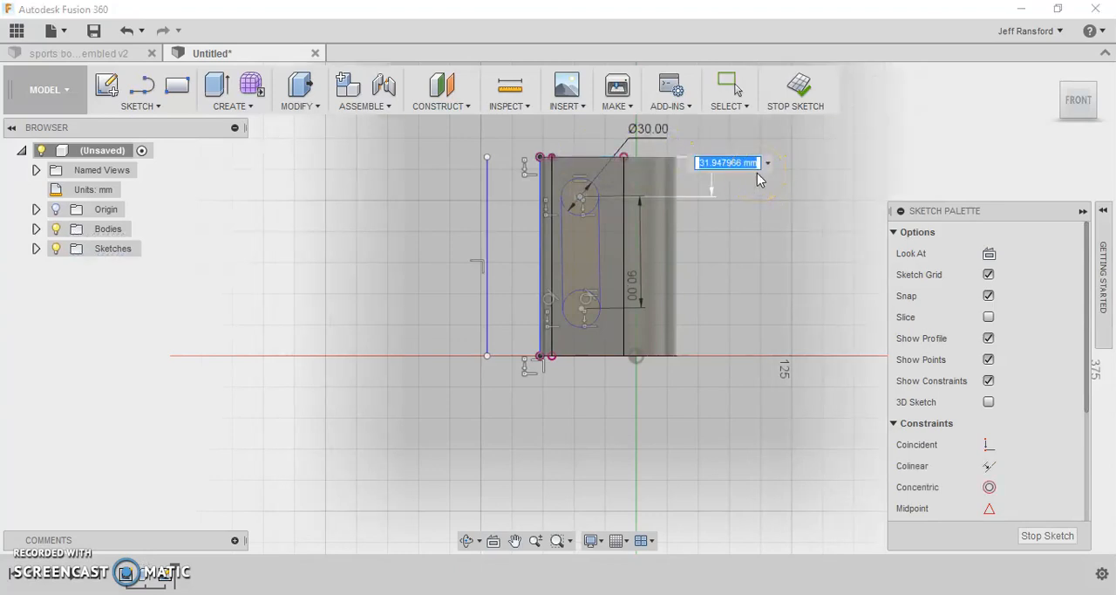
pyautogui.write('20')
pyautogui.press('Return')
# - Set the distance from the upper circle's center to the body's top edge to 35 mm and leave the dimension command
pyautogui.click(681, 169)
pyautogui.click(582, 180)
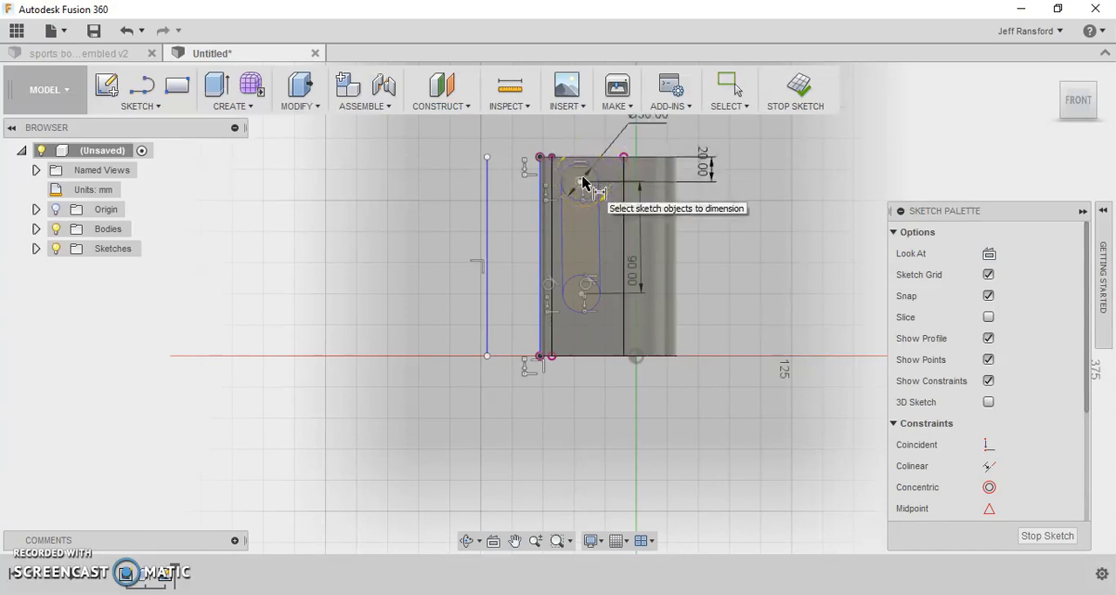
pyautogui.doubleClick(705, 161)
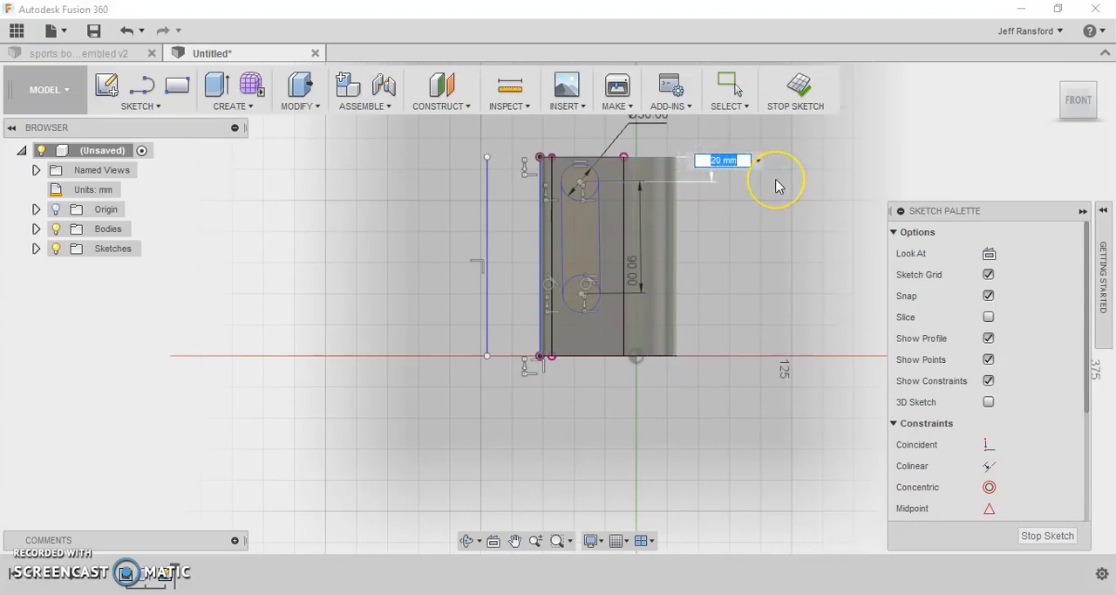
pyautogui.write('35')
pyautogui.press('Return')
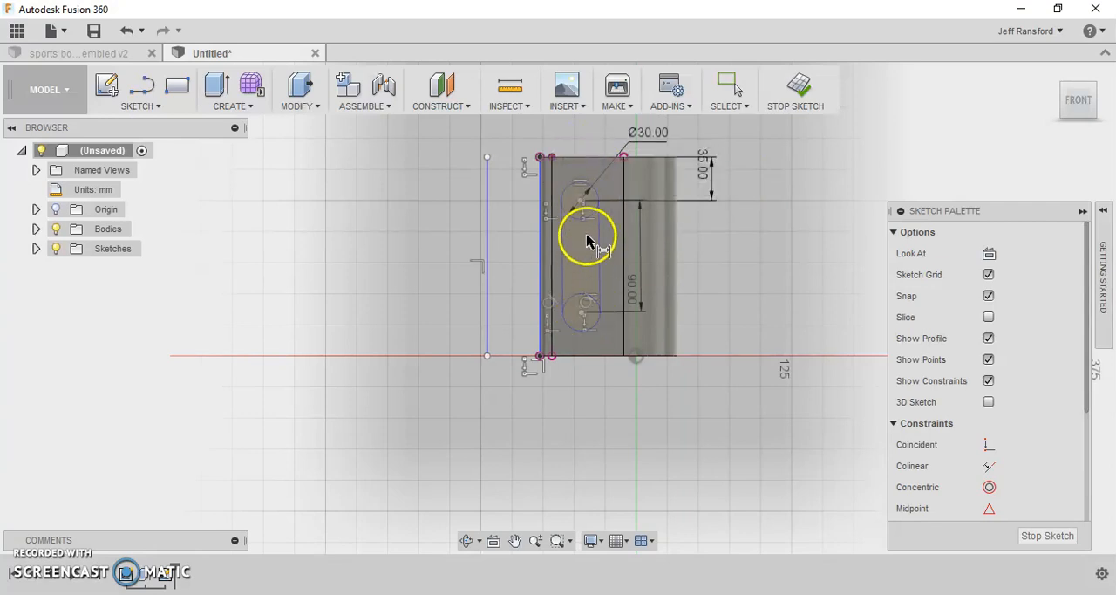
pyautogui.click(592, 309)
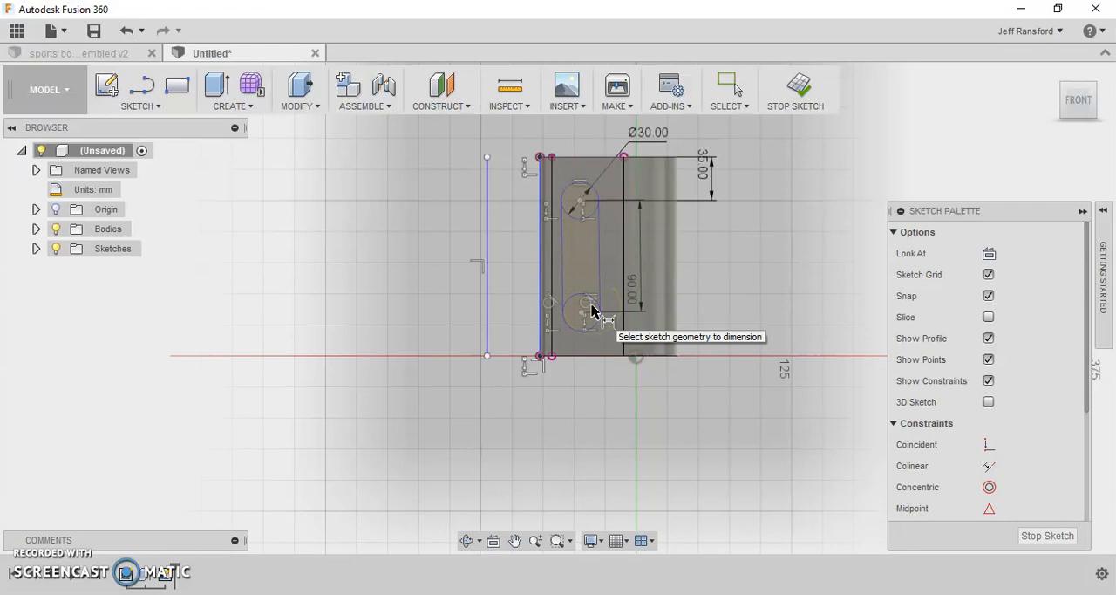
pyautogui.click(416, 271)
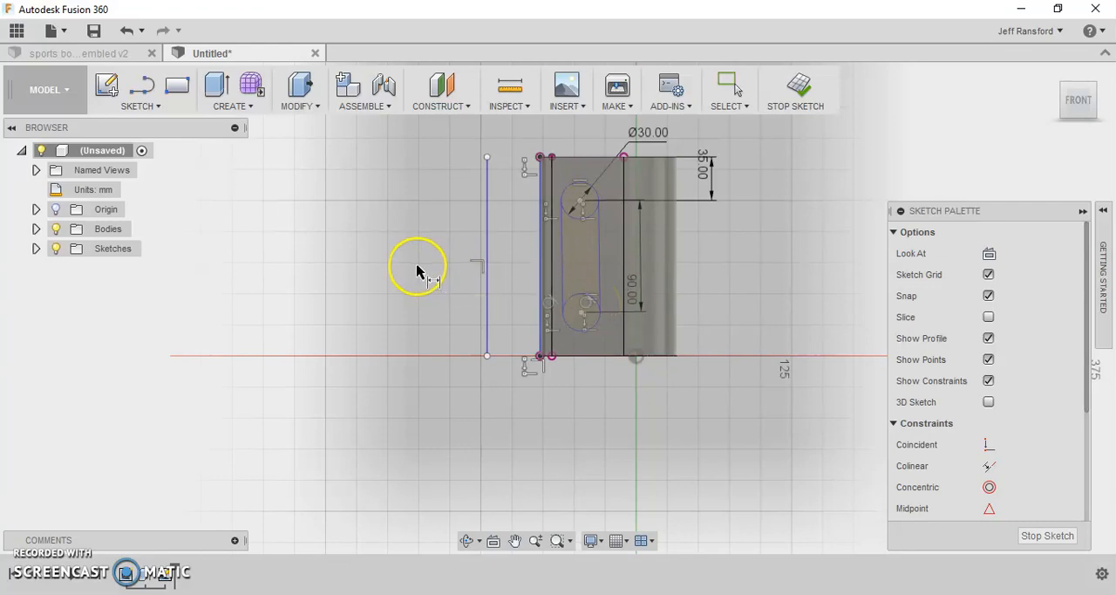
pyautogui.press('Escape')
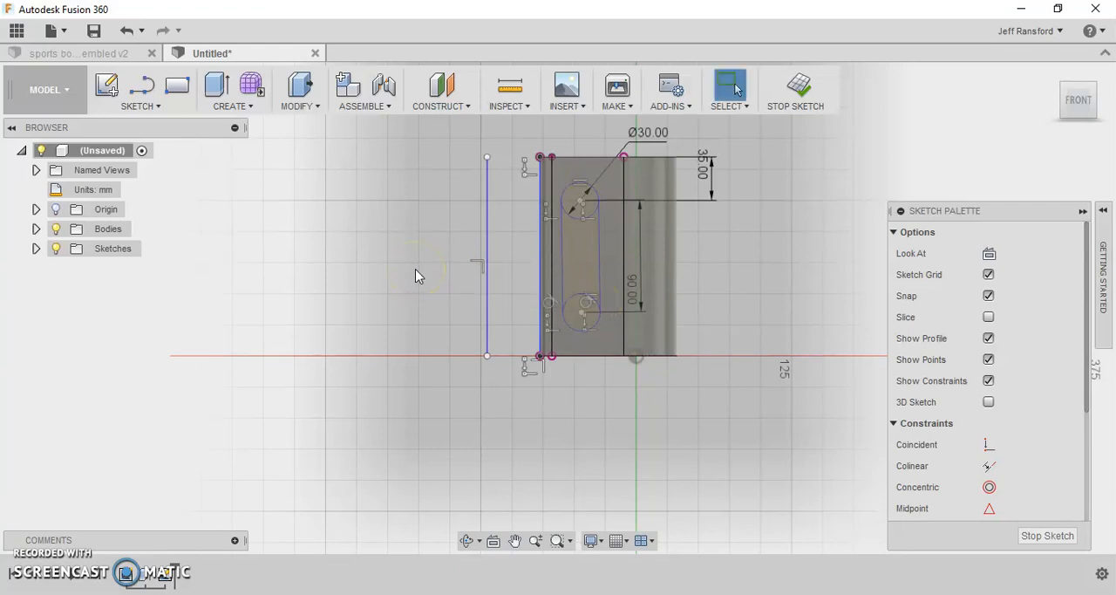
# - Convert the vertical line outside the body and the vertical line along its narrow-side edge to construction lines
pyautogui.click(337, 187)
pyautogui.click(486, 199)
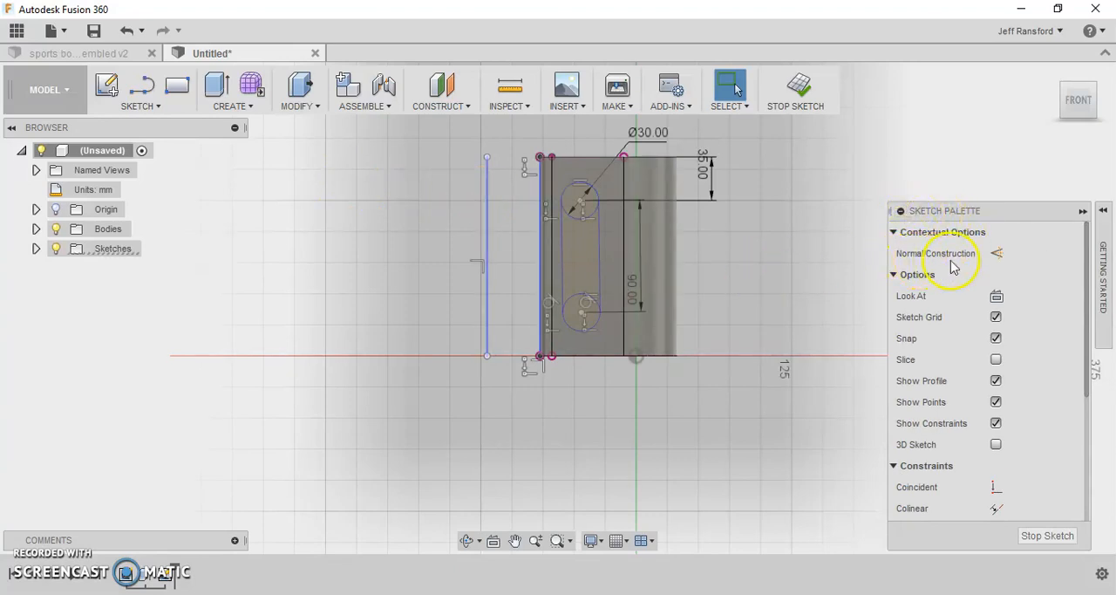
pyautogui.click(997, 255)
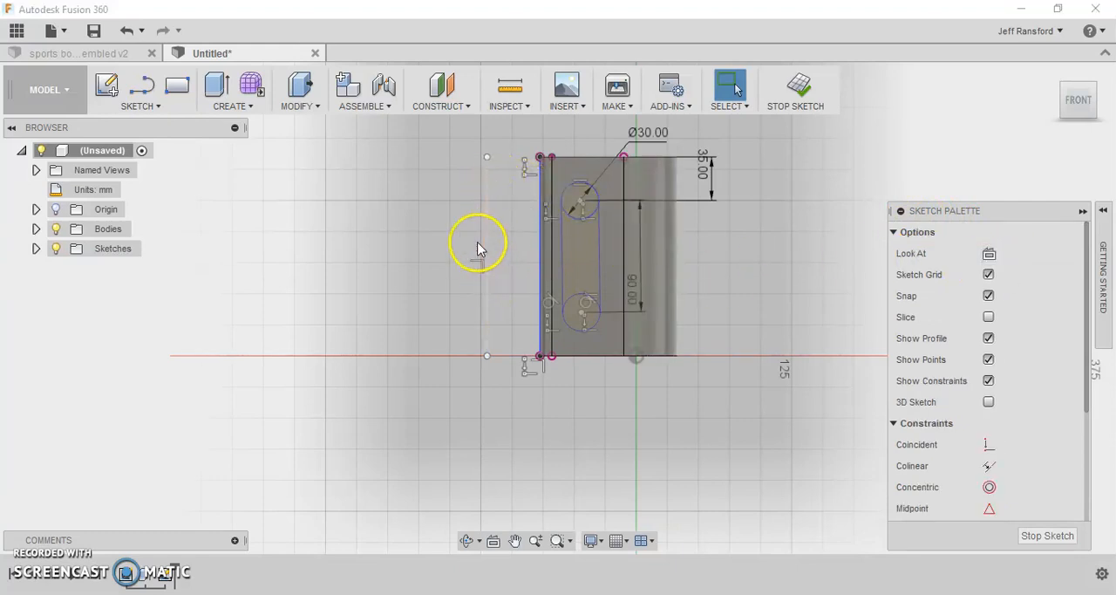
pyautogui.click(541, 255)
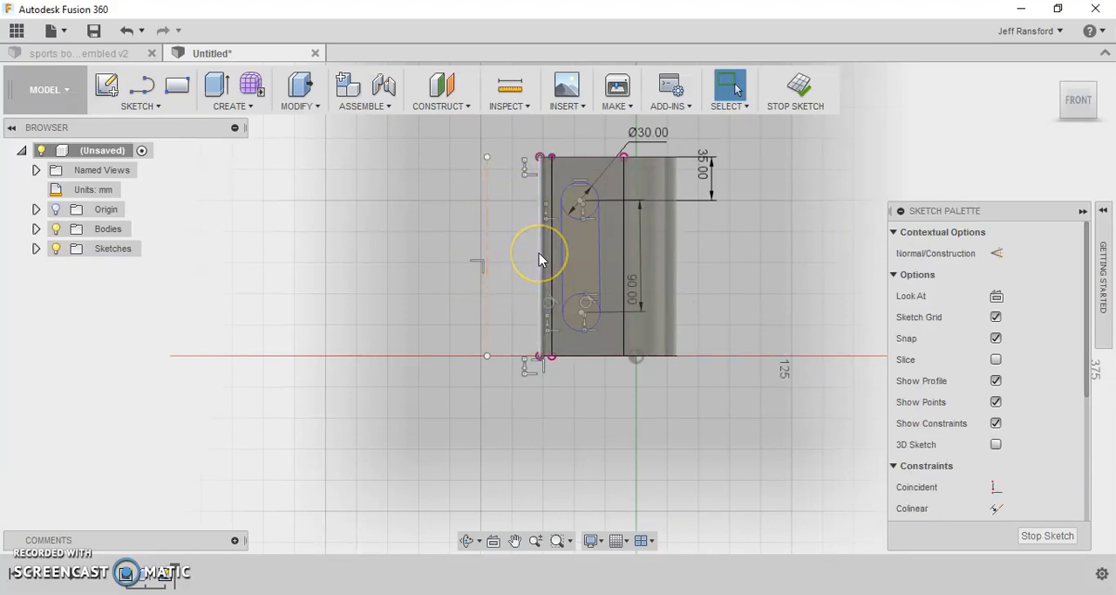
pyautogui.click(646, 323)
pyautogui.click(997, 255)
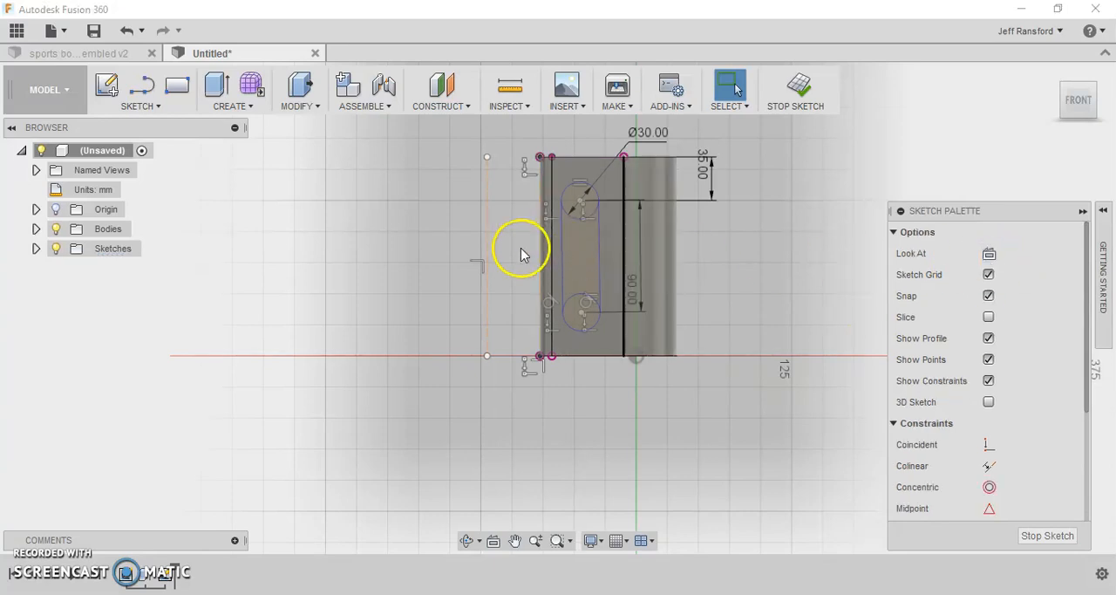
# - Trim the inner halves of both 30 mm circles, leaving a single closed slot outline
pyautogui.scroll(-3, 521, 253)
pyautogui.scroll(5, 520, 252)
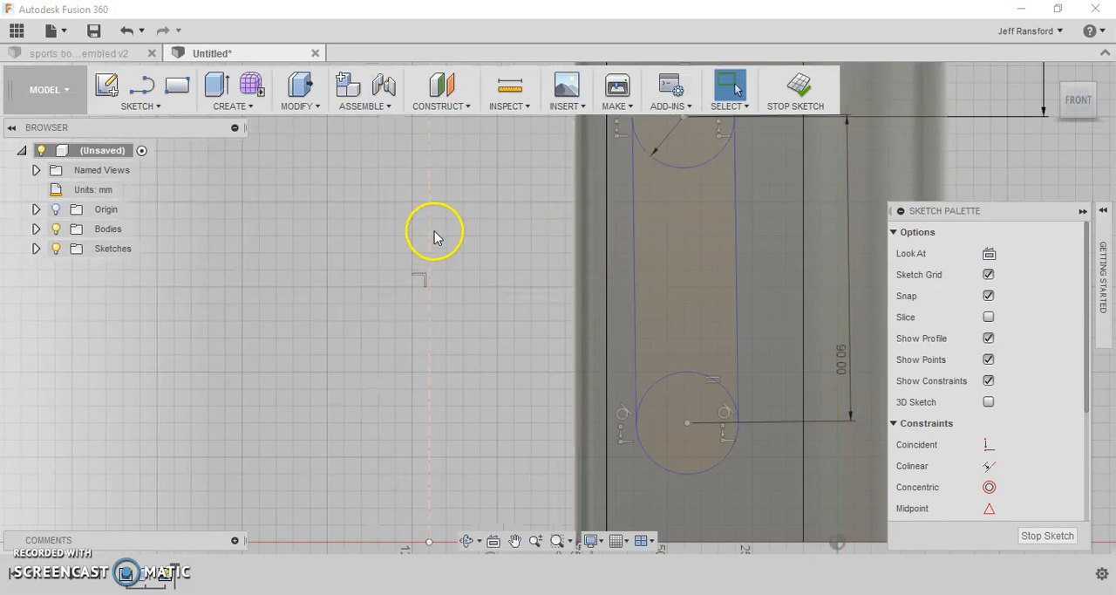
pyautogui.scroll(-3, 433, 270)
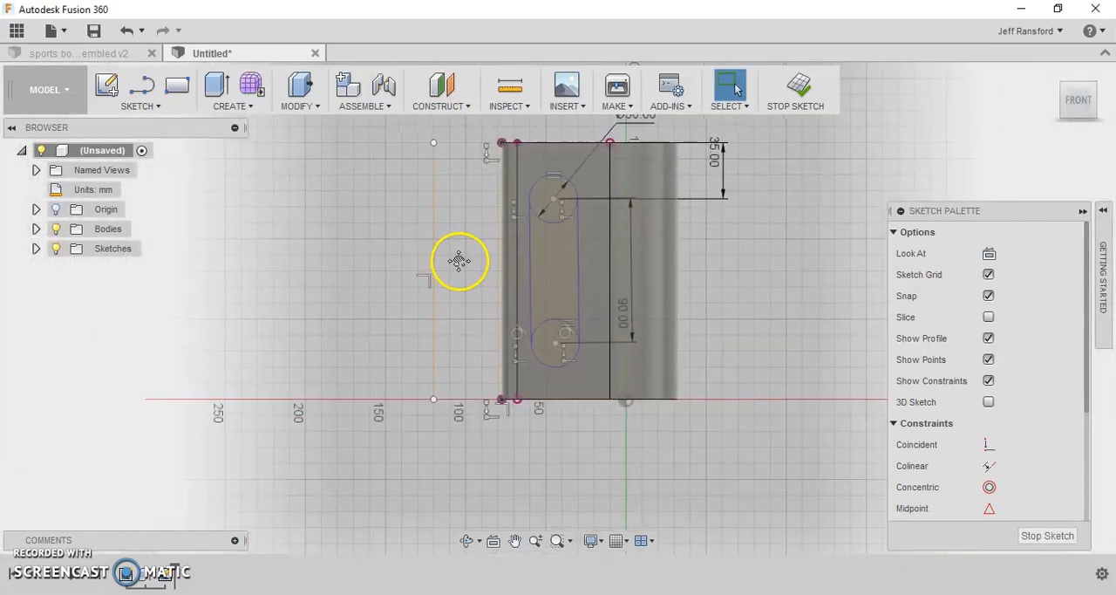
pyautogui.scroll(-2, 462, 266)
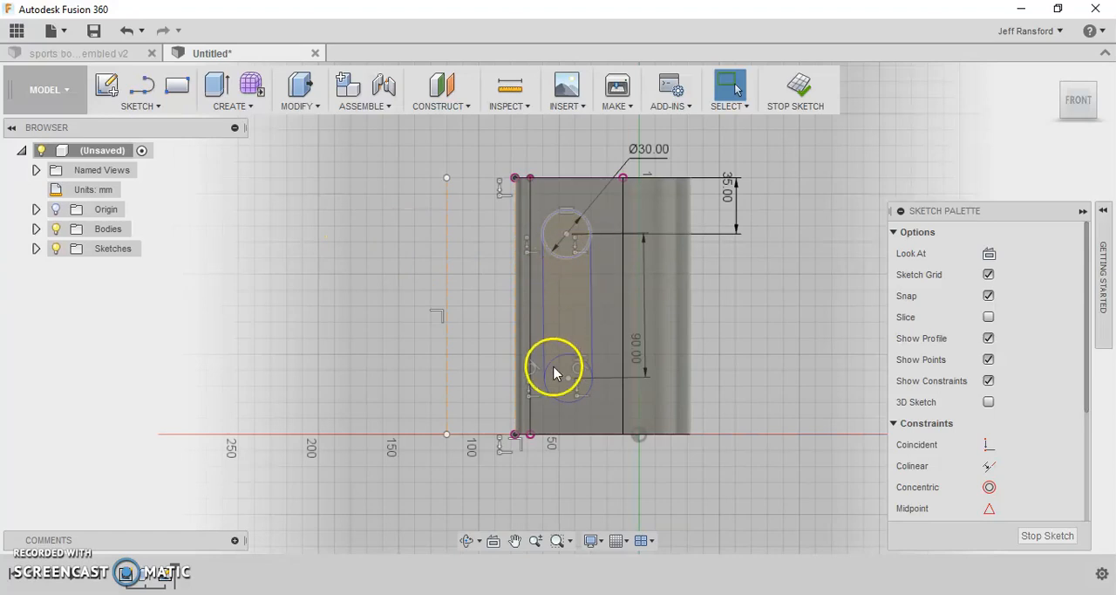
pyautogui.click(139, 108)
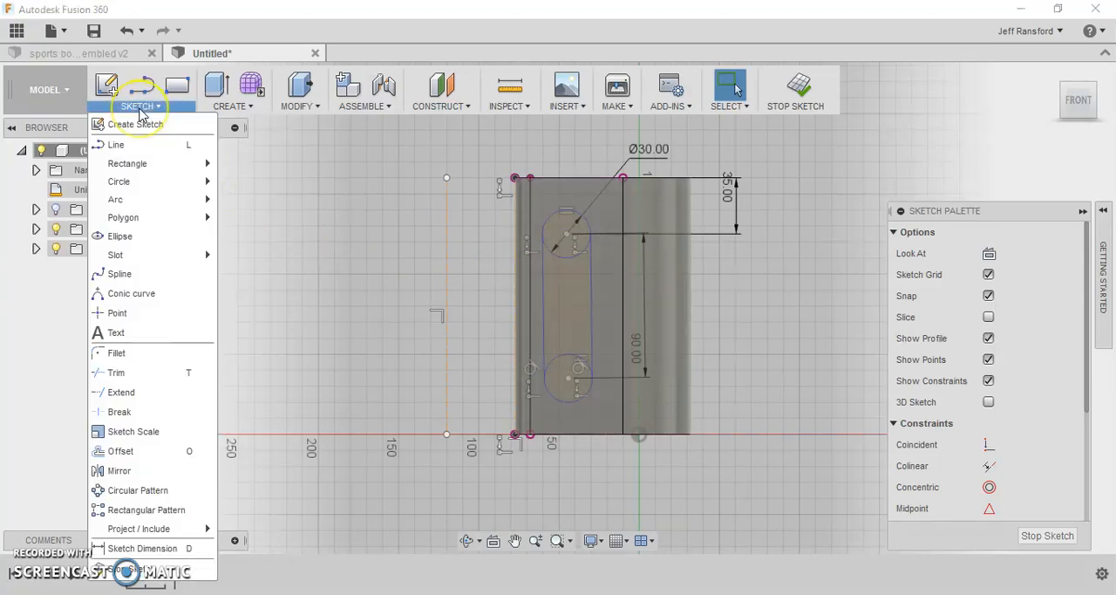
pyautogui.click(144, 373)
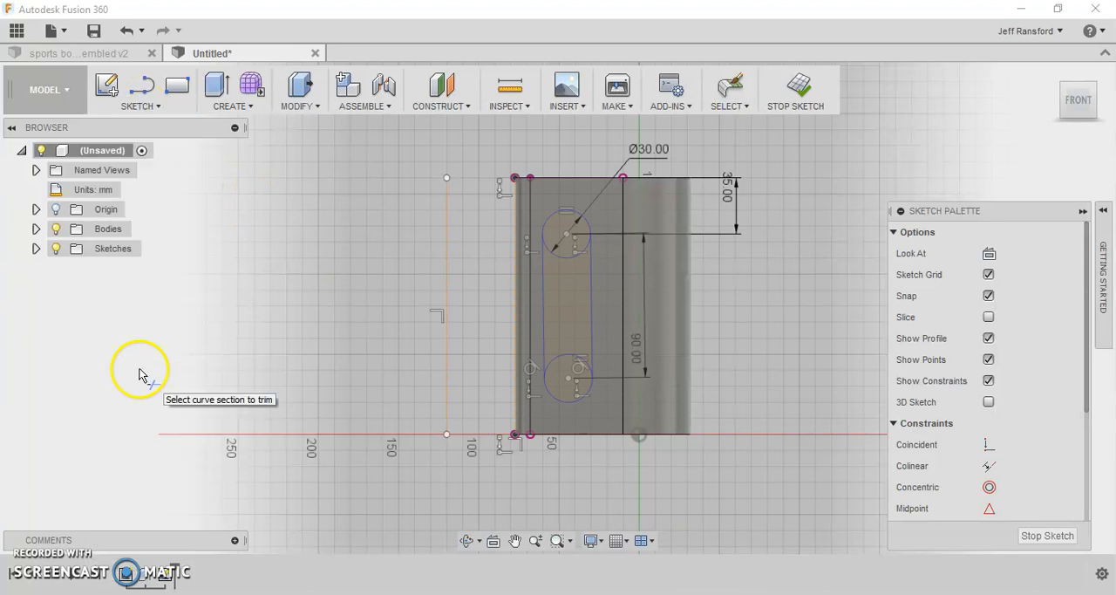
pyautogui.click(560, 254)
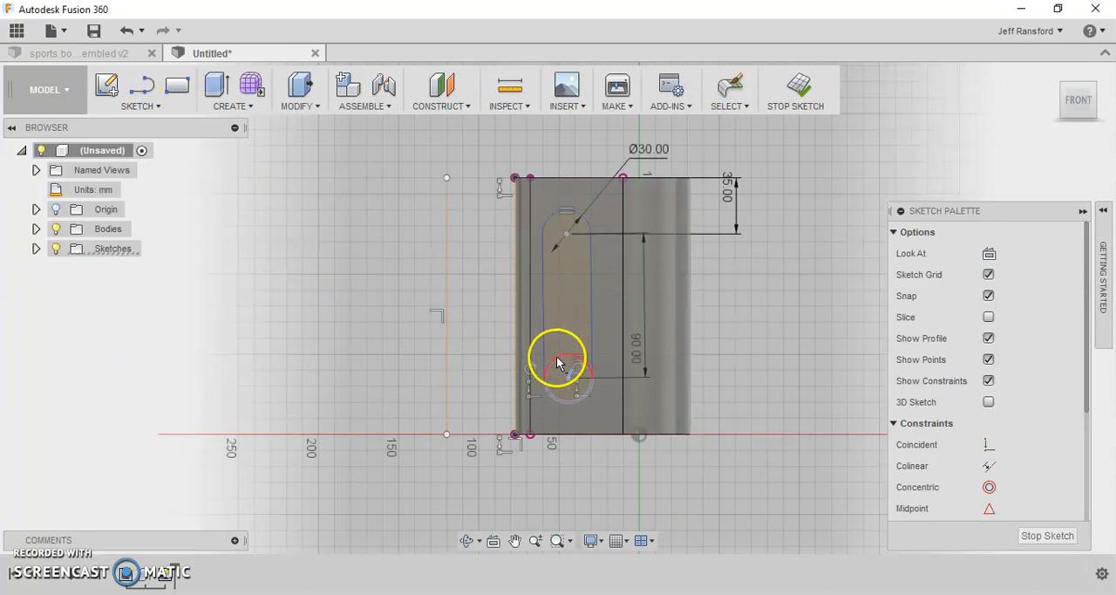
pyautogui.click(556, 356)
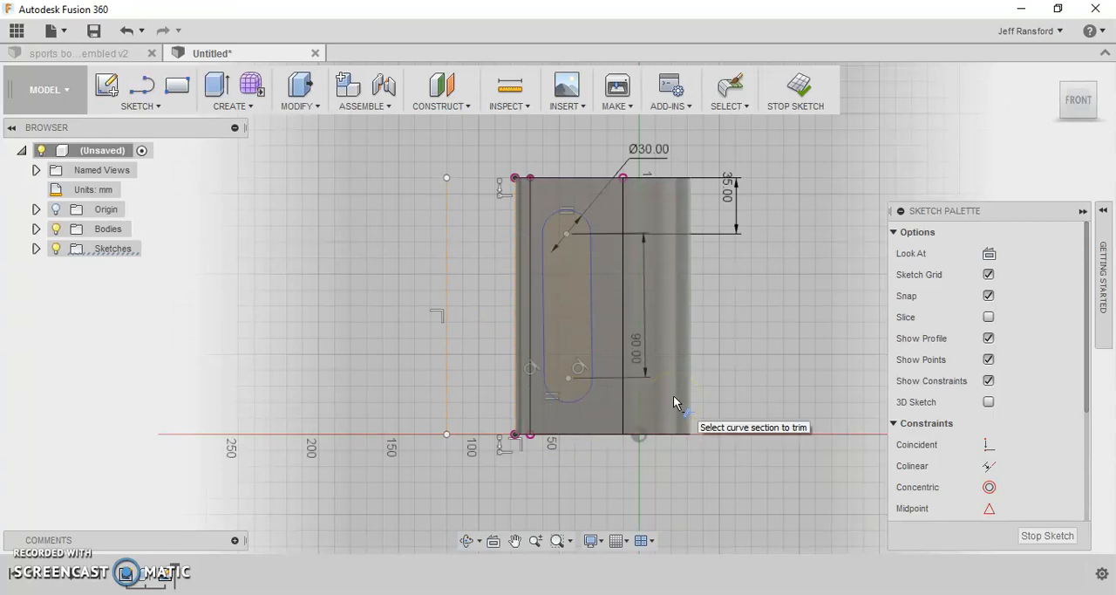
# - Dimension the slot's lower arc center to the construction line along the body's edge at 40 mm
pyautogui.press('d')
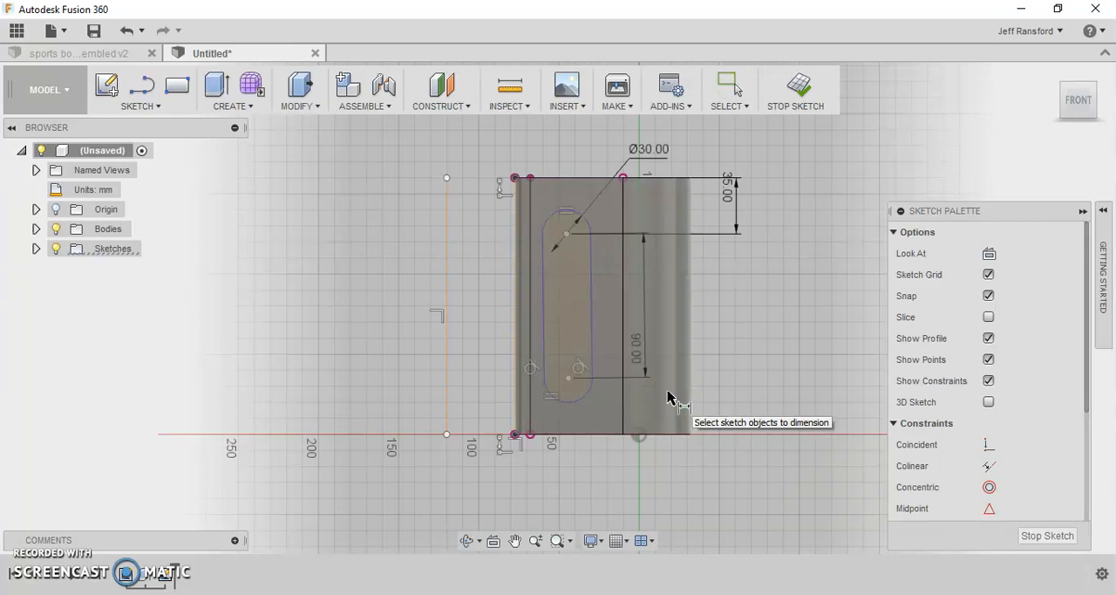
pyautogui.click(568, 381)
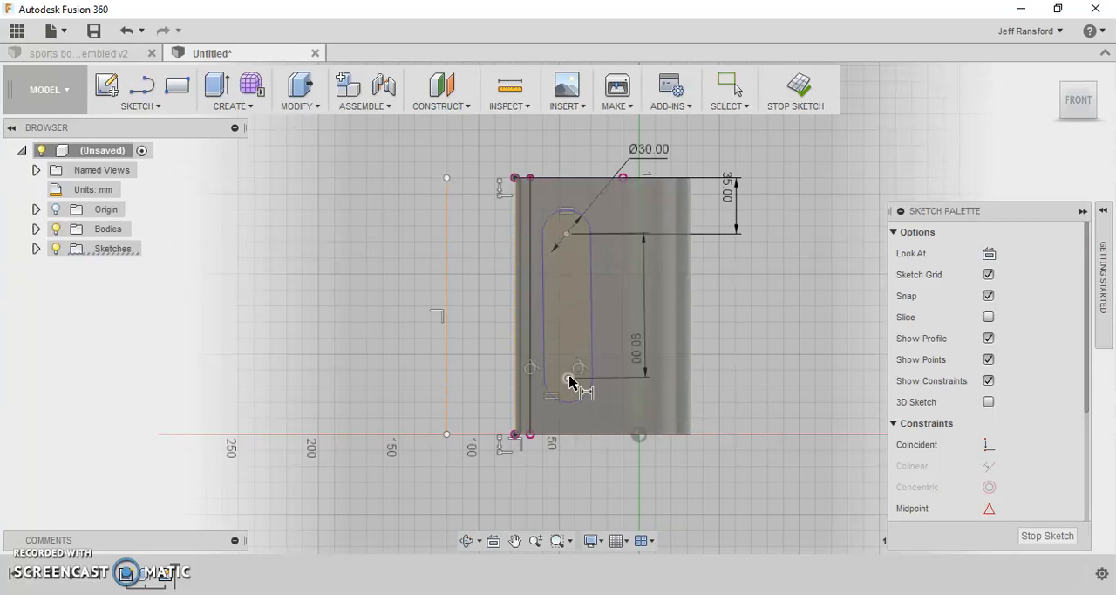
pyautogui.click(515, 323)
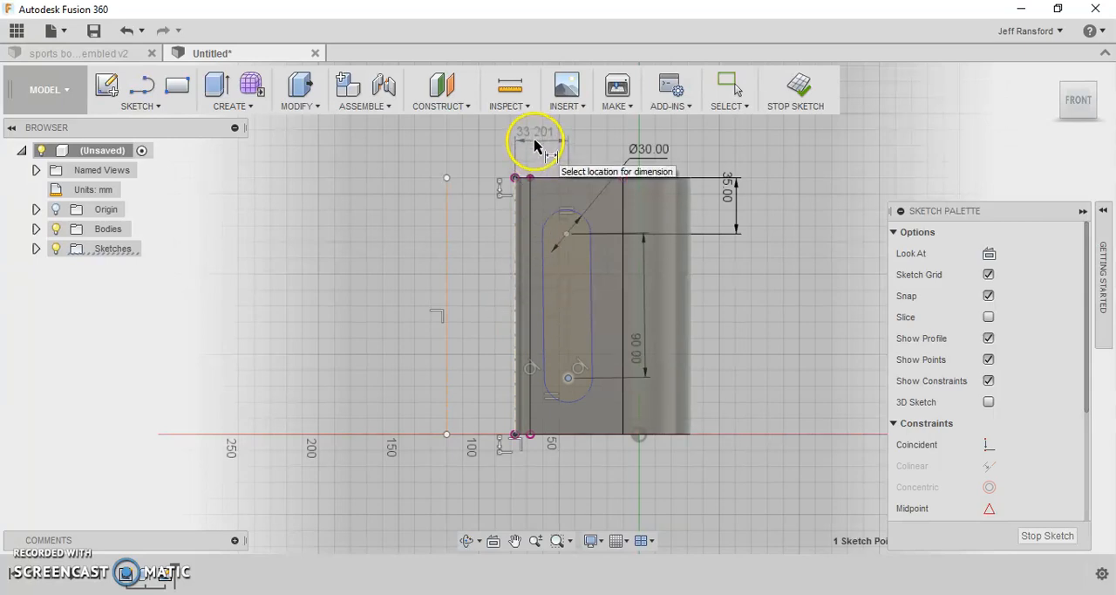
pyautogui.click(536, 145)
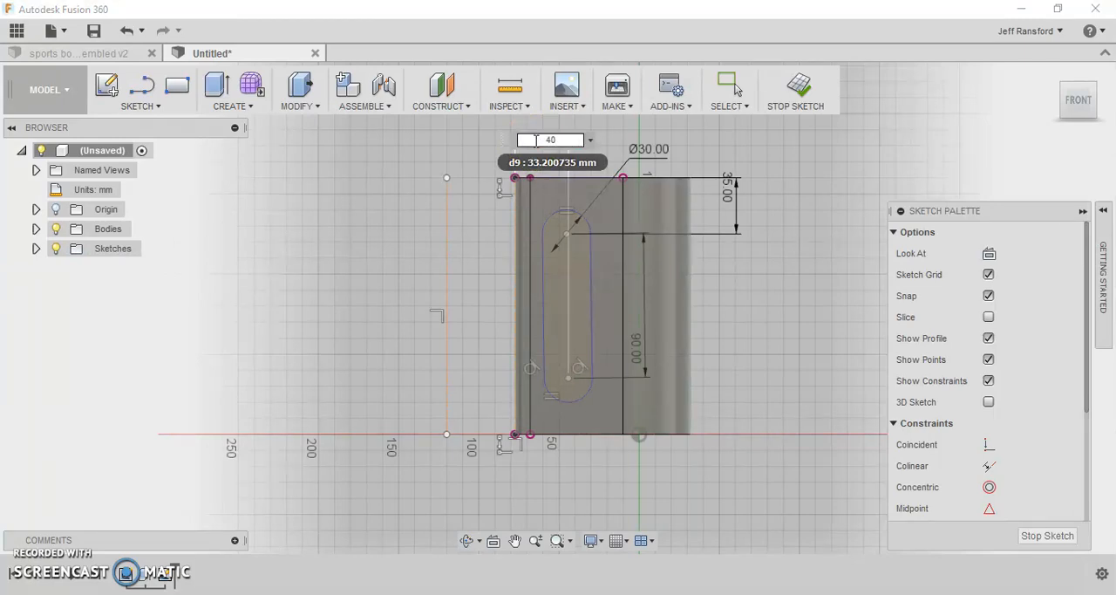
pyautogui.press('Return')
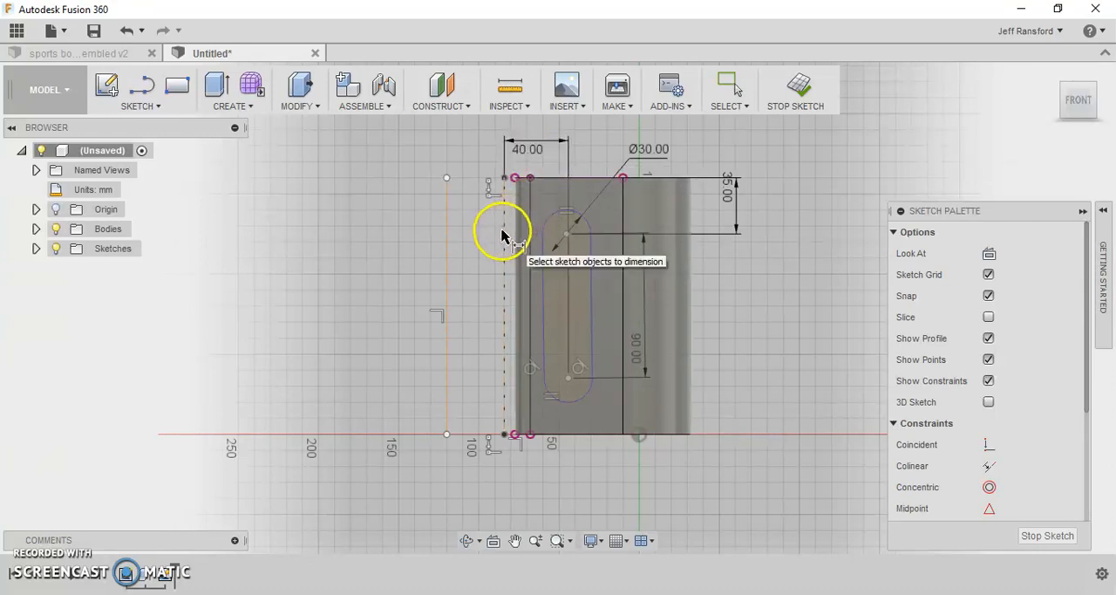
# - Dimension the gap between the near construction line and the body's top narrow-side corner to 0.1 mm
pyautogui.scroll(4, 524, 236)
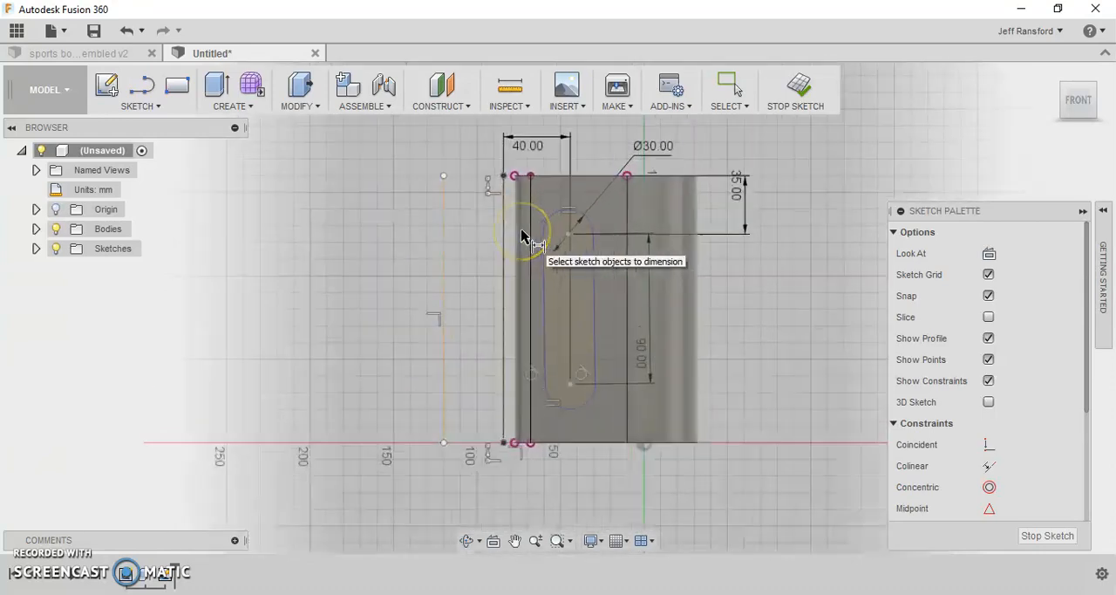
pyautogui.moveTo(520, 203); pyautogui.dragTo(518, 282, button='middle')
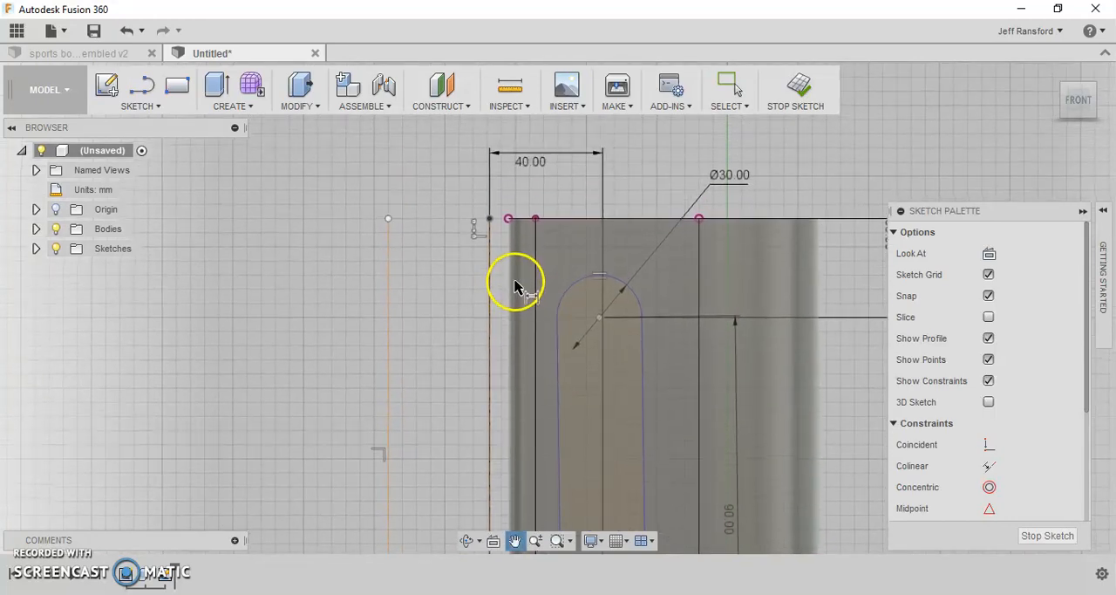
pyautogui.click(509, 219)
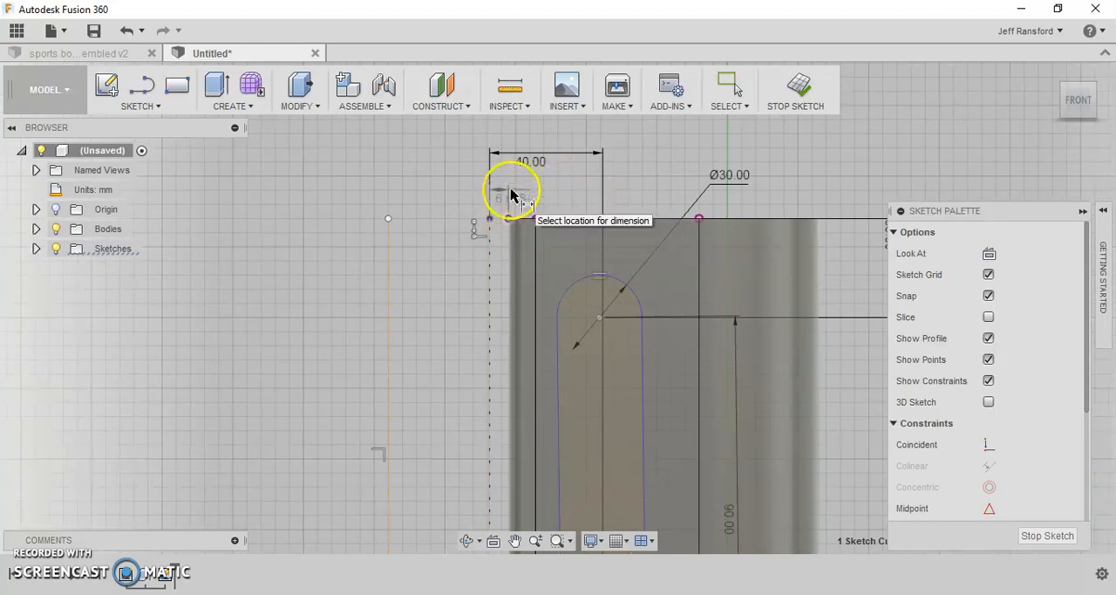
pyautogui.click(510, 190)
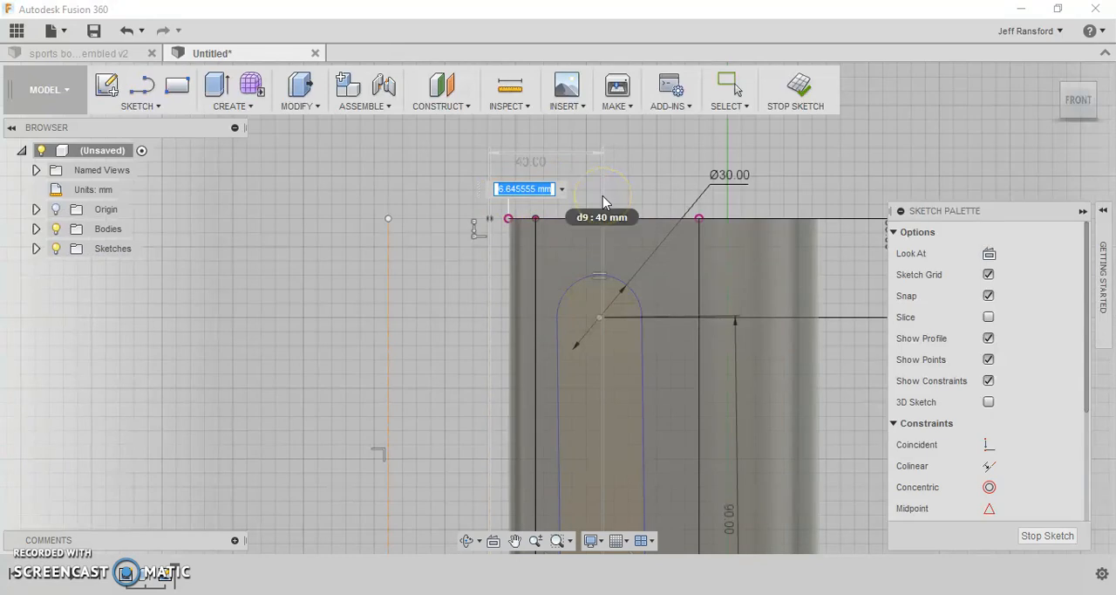
pyautogui.write('0')
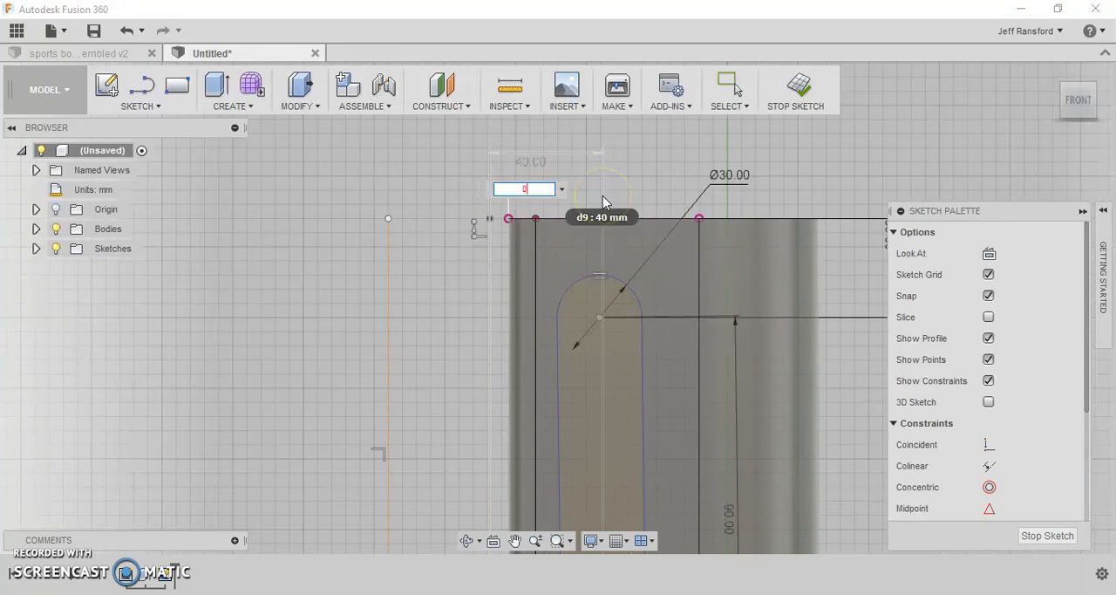
pyautogui.press('BackSpace')
pyautogui.write('0.1')
pyautogui.press('Return')
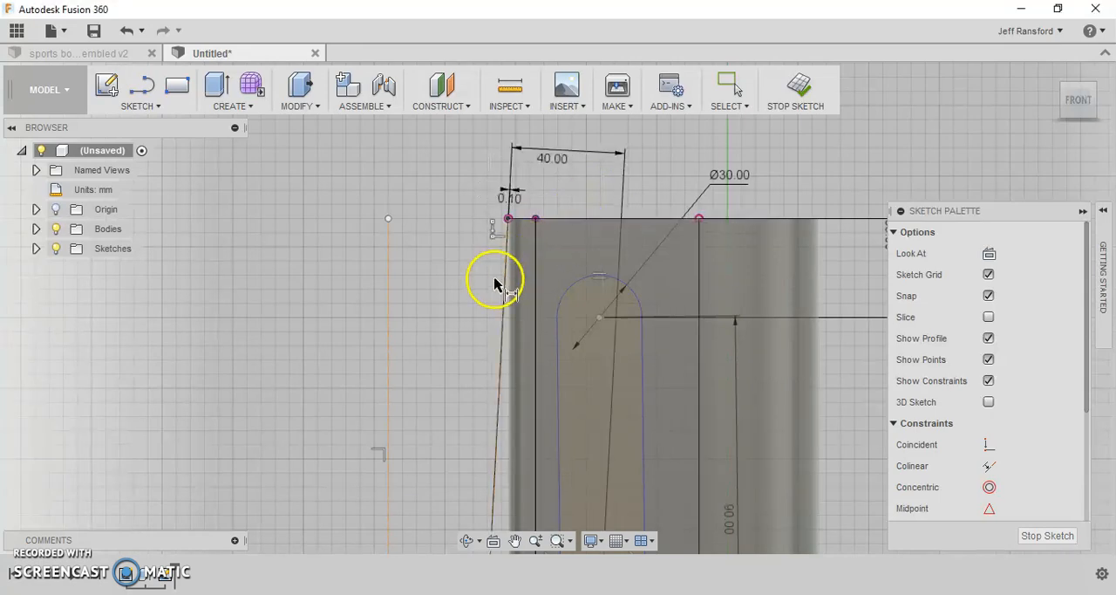
# - Dimension the gap between the near construction line's lower end and the body's bottom narrow-side corner to 0.1 mm
pyautogui.scroll(-3, 493, 280)
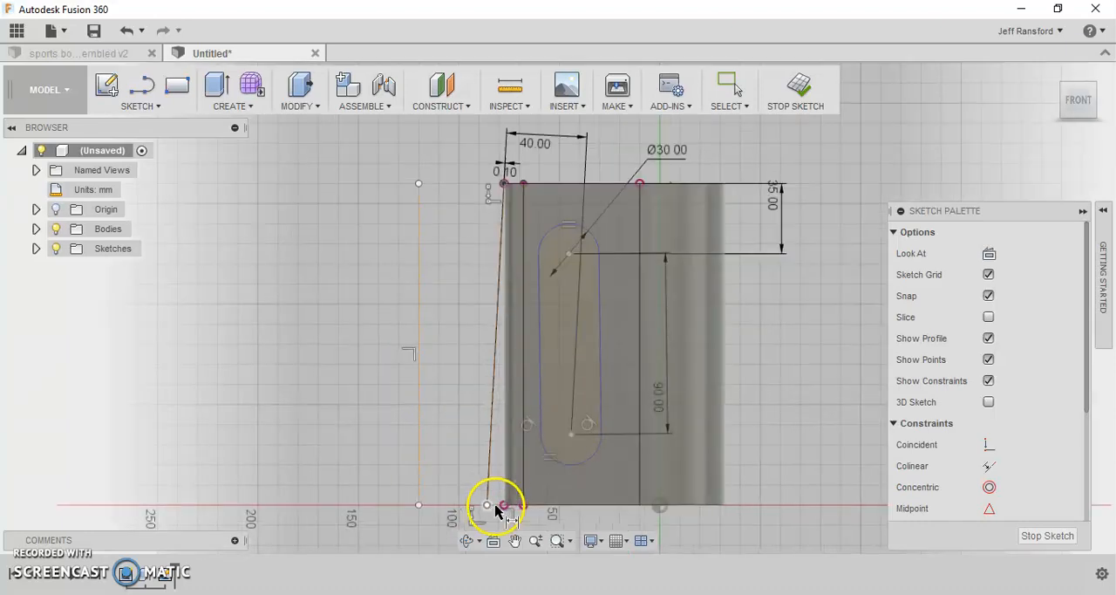
pyautogui.scroll(4, 498, 508)
pyautogui.scroll(1, 497, 509)
pyautogui.click(474, 505)
pyautogui.click(517, 505)
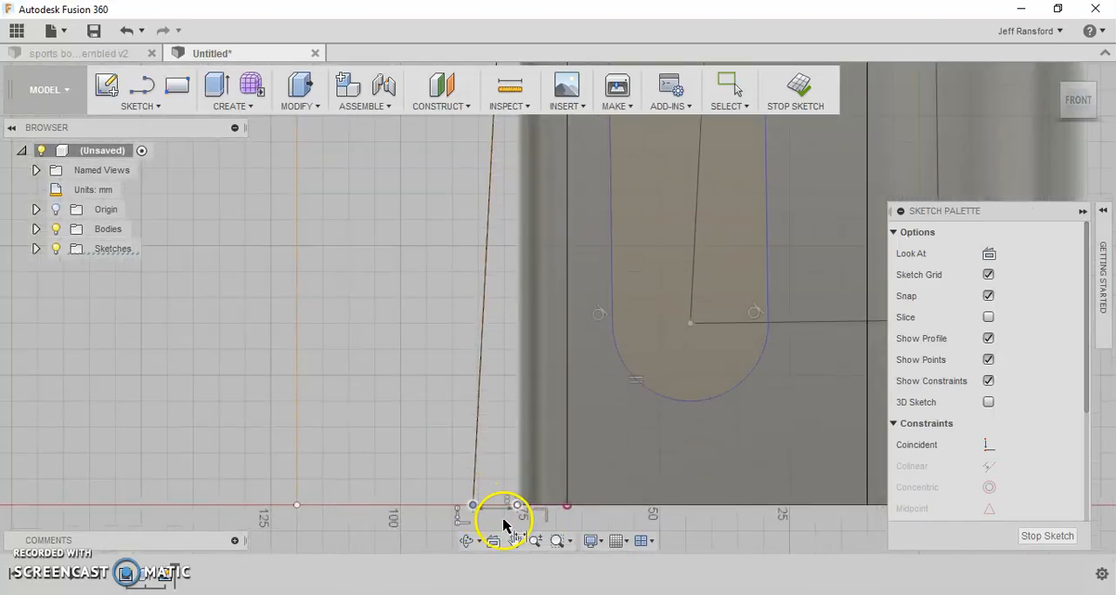
pyautogui.click(531, 521)
pyautogui.press('Return')
pyautogui.scroll(-3, 543, 494)
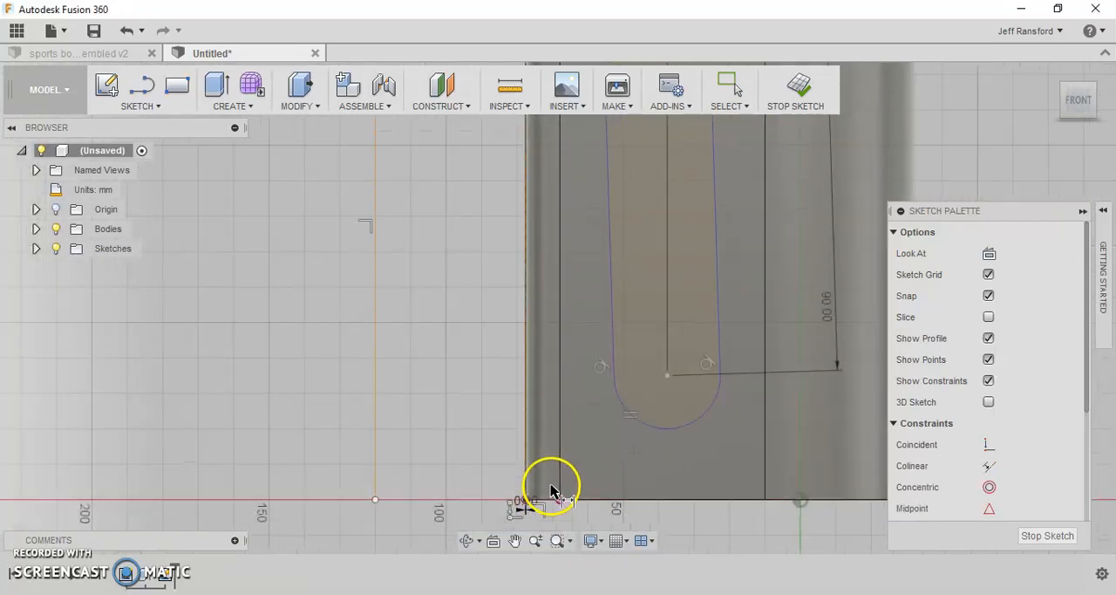
pyautogui.scroll(-4, 550, 490)
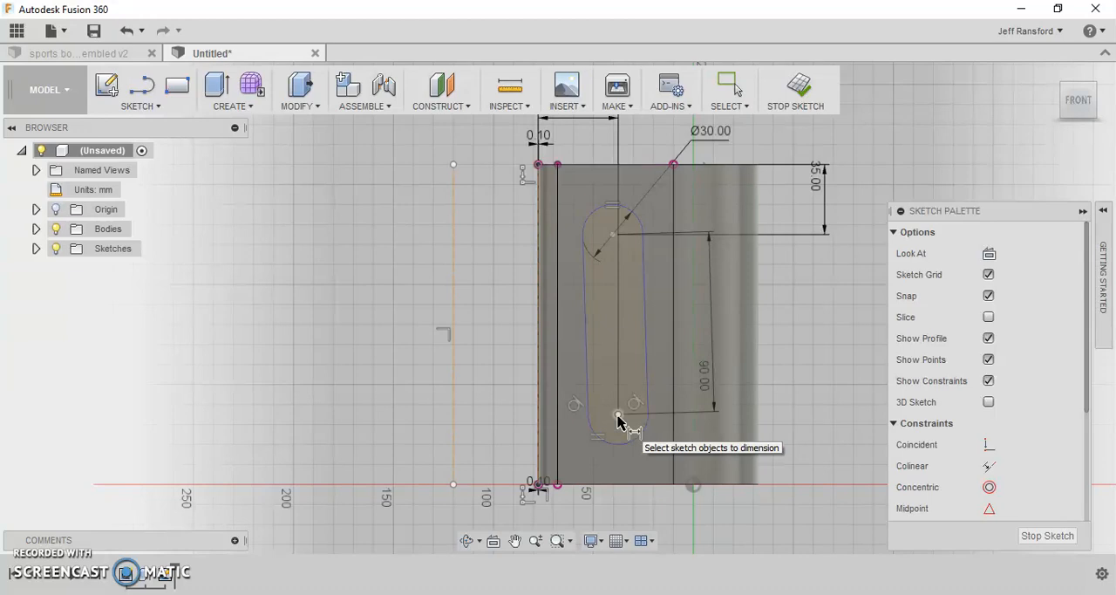
pyautogui.click(618, 416)
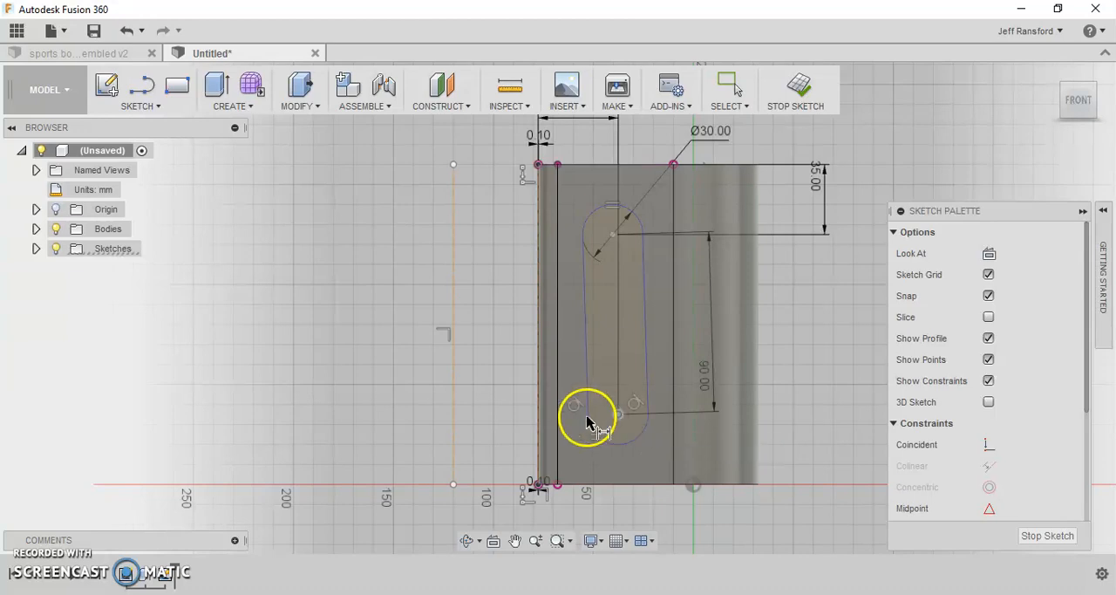
pyautogui.click(541, 436)
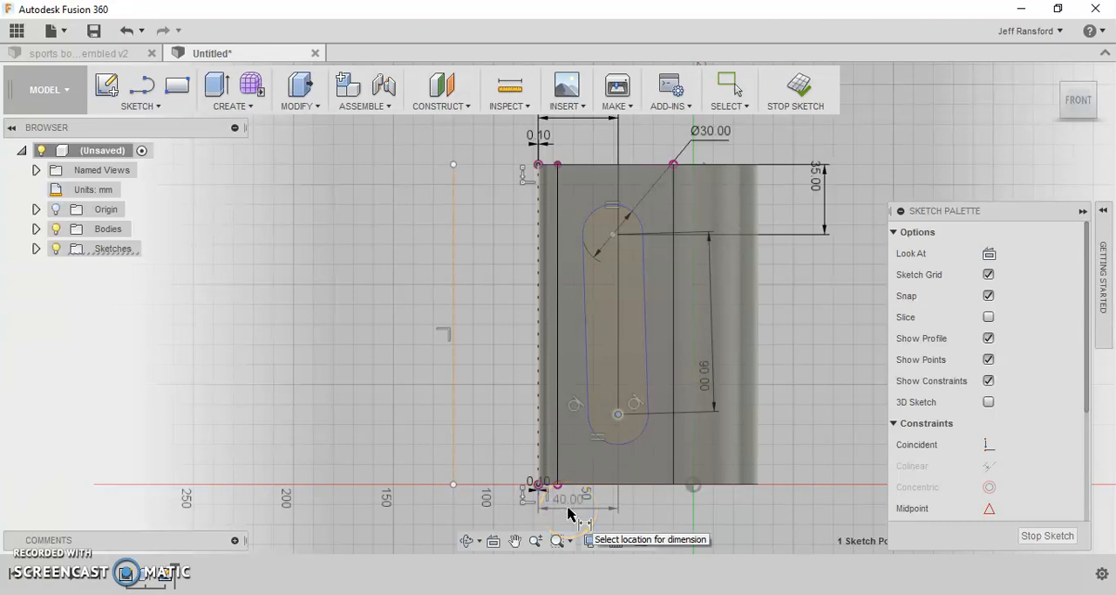
pyautogui.press('Escape')
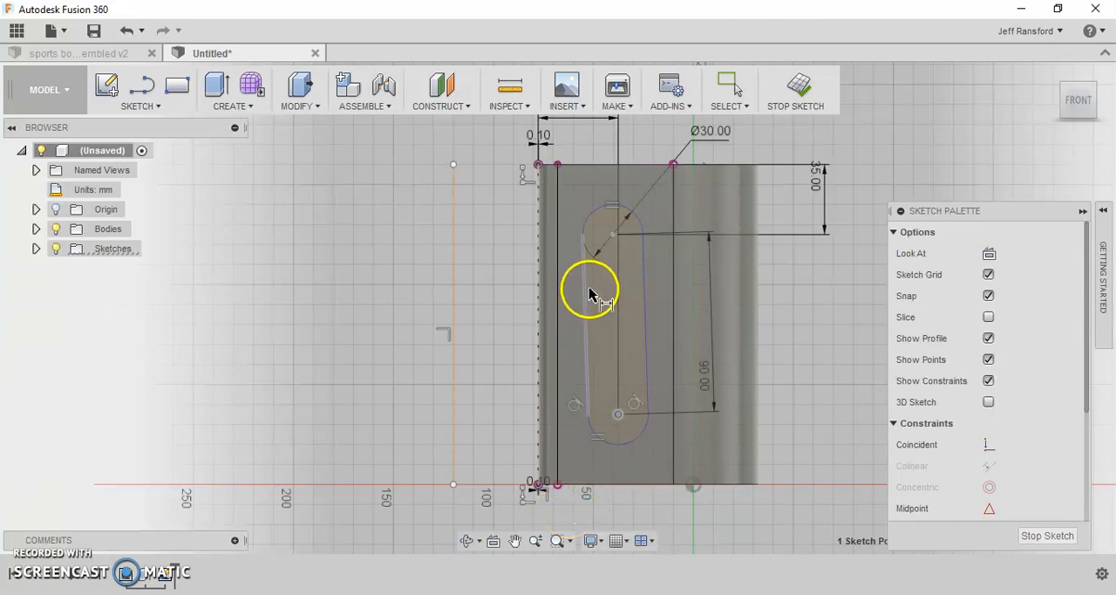
pyautogui.press('Escape')
pyautogui.press('d')
pyautogui.click(613, 235)
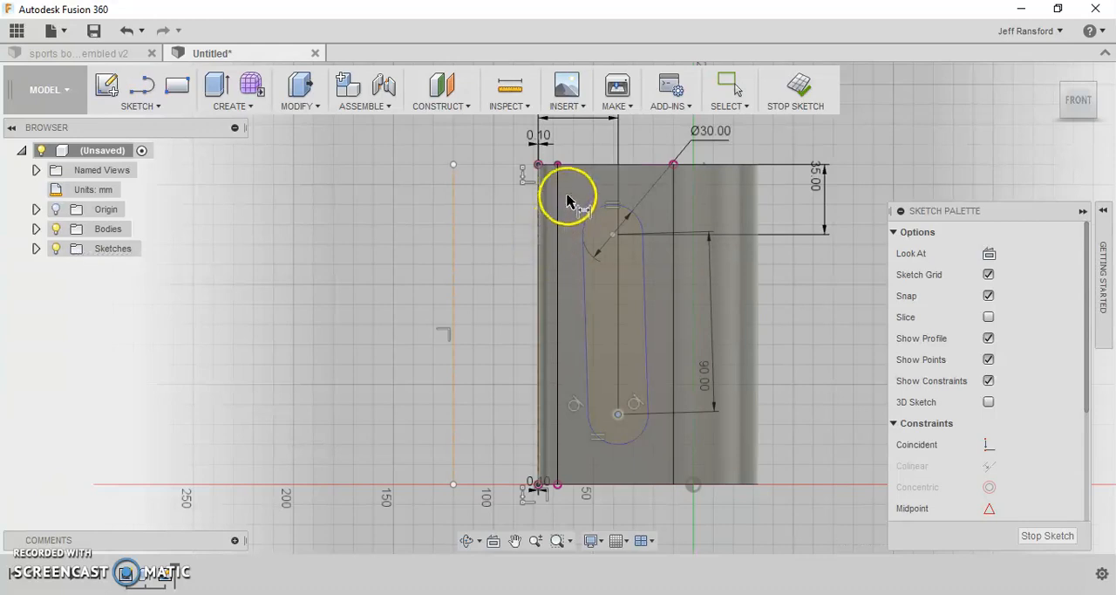
pyautogui.click(538, 210)
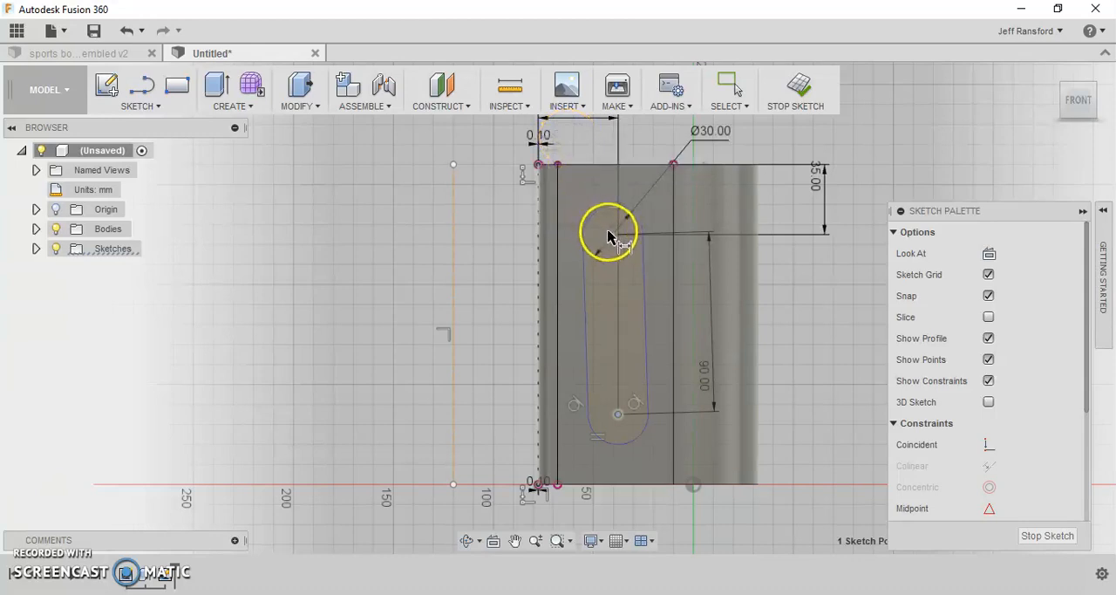
pyautogui.press('Escape')
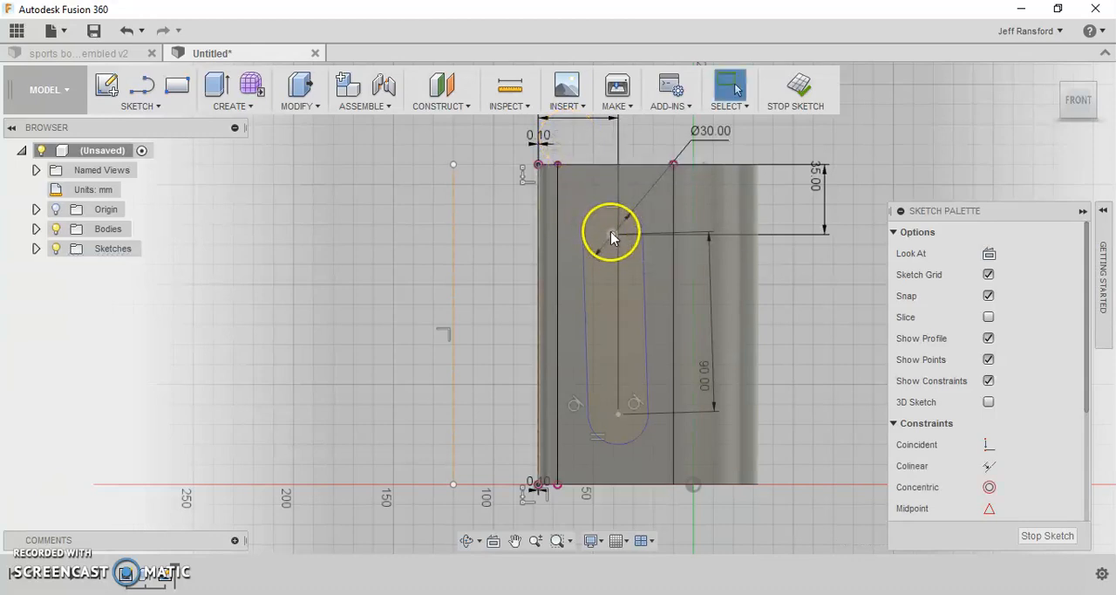
# - Dimension the slot's upper arc center to the construction line along the body's edge at 40 mm
pyautogui.press('d')
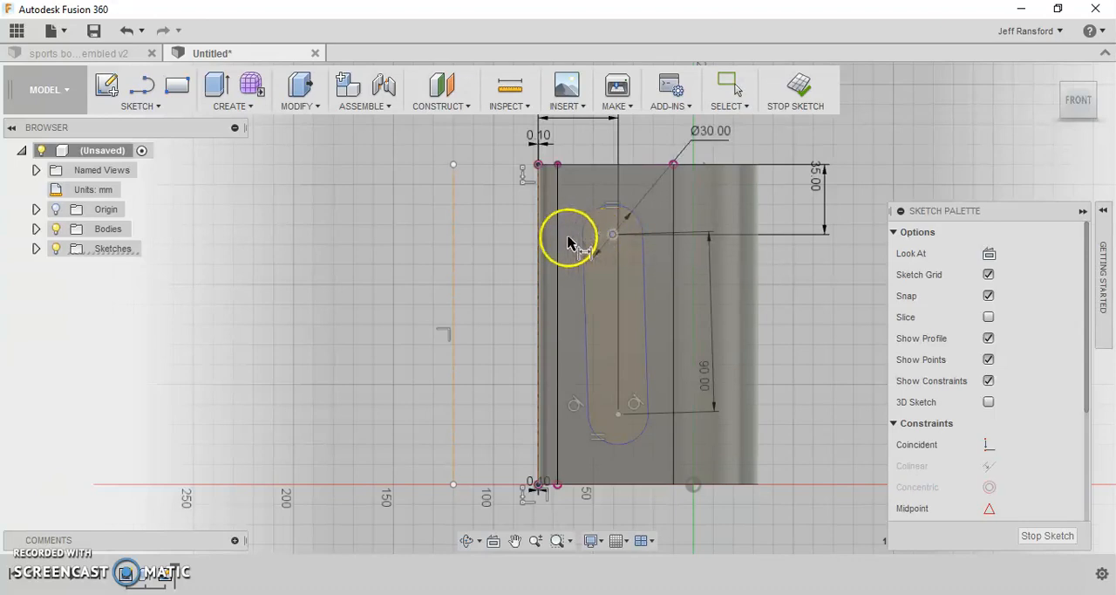
pyautogui.click(540, 242)
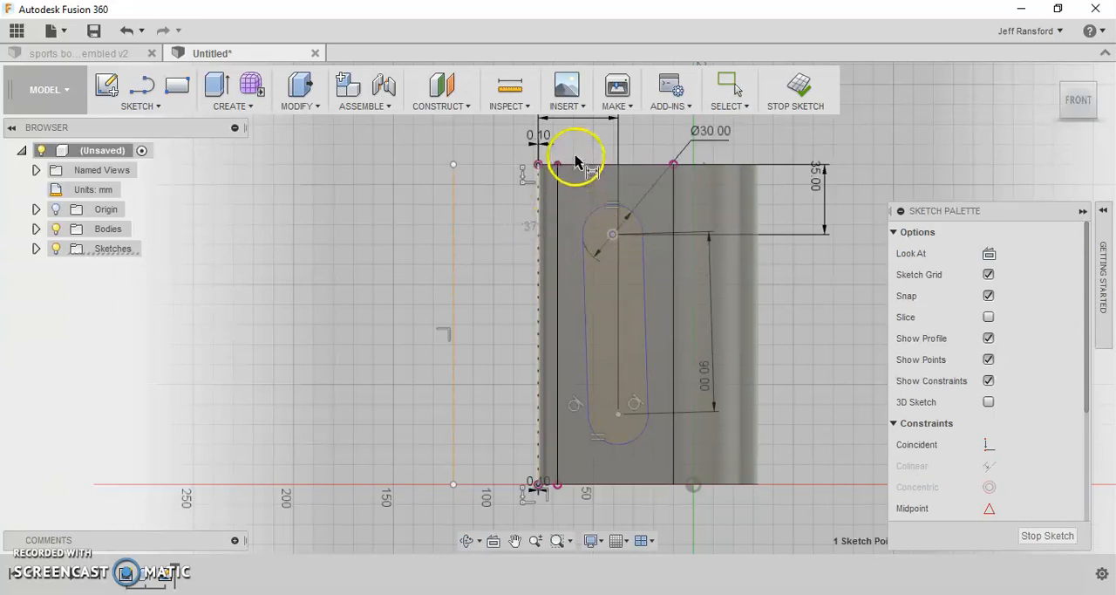
pyautogui.click(576, 156)
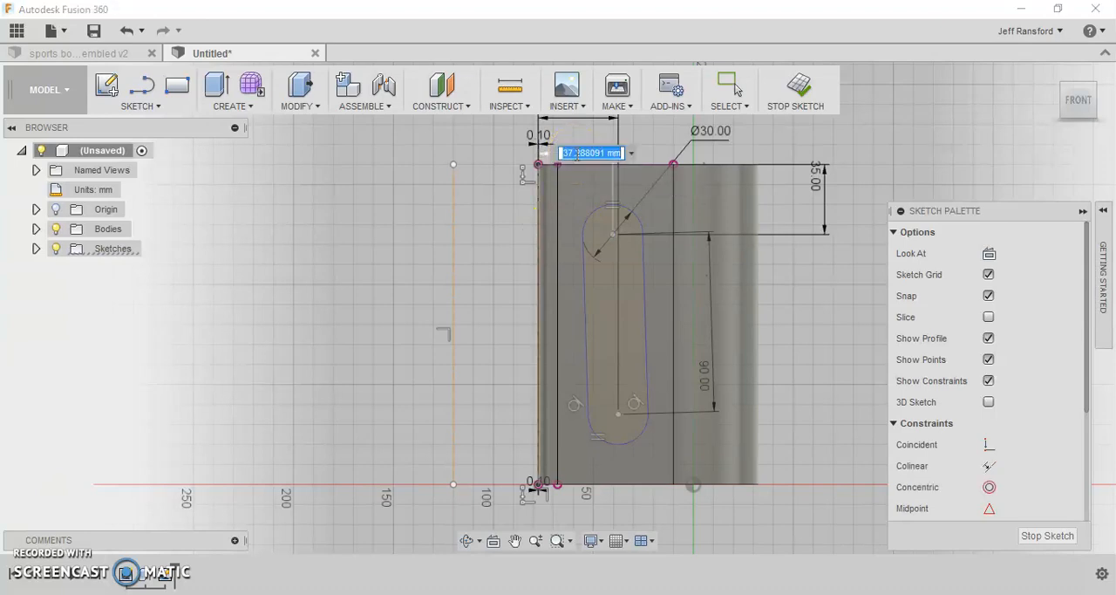
pyautogui.press('Return')
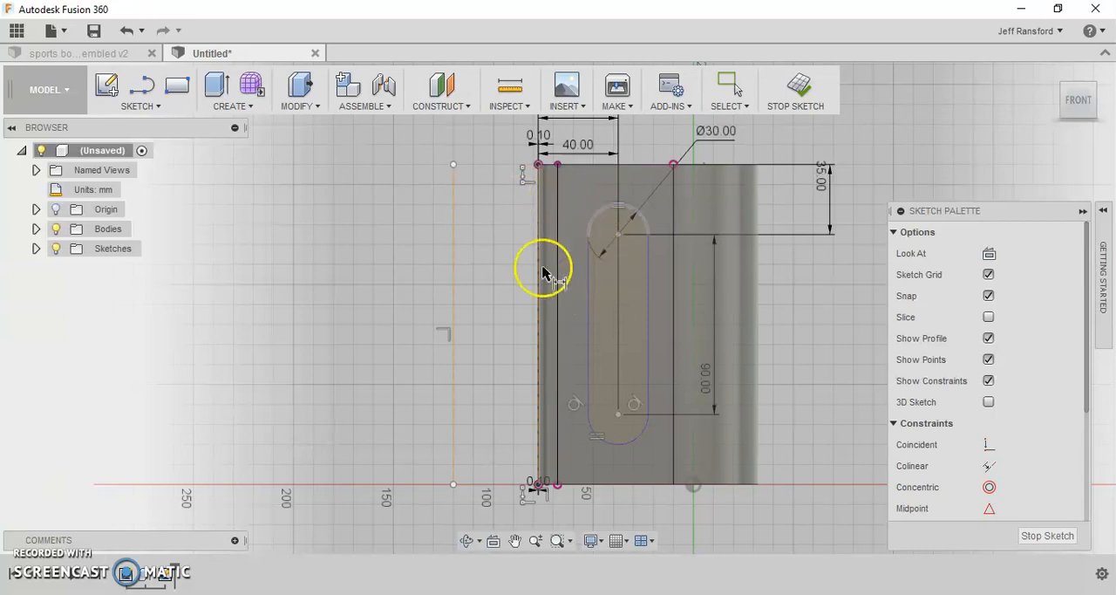
# - Dimension the distance between the body-edge construction line and the outer construction line at 30 mm
pyautogui.click(568, 268)
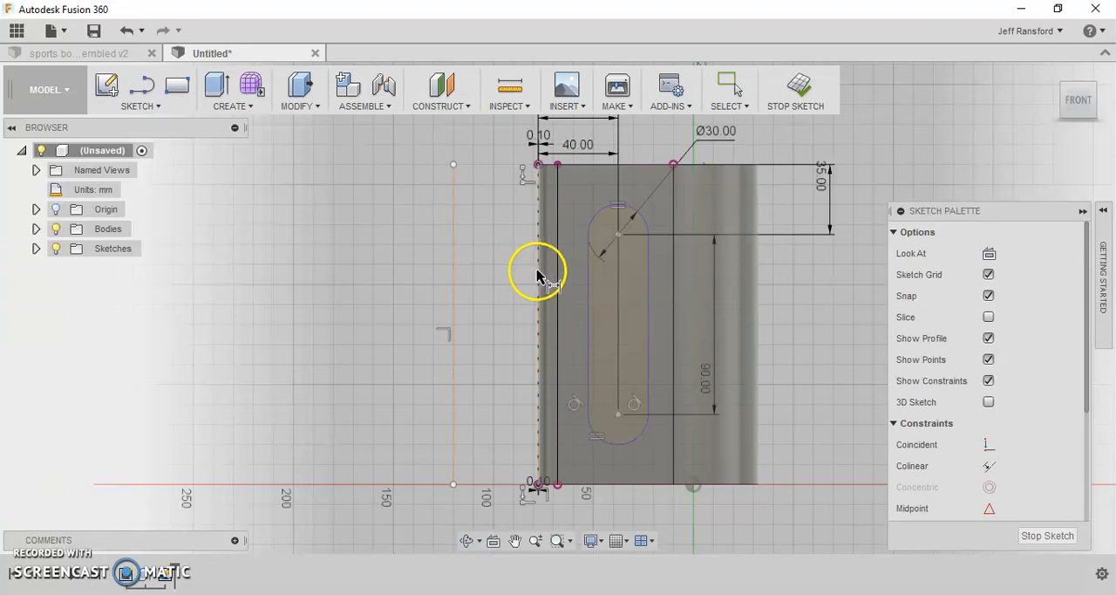
pyautogui.click(453, 268)
pyautogui.click(452, 271)
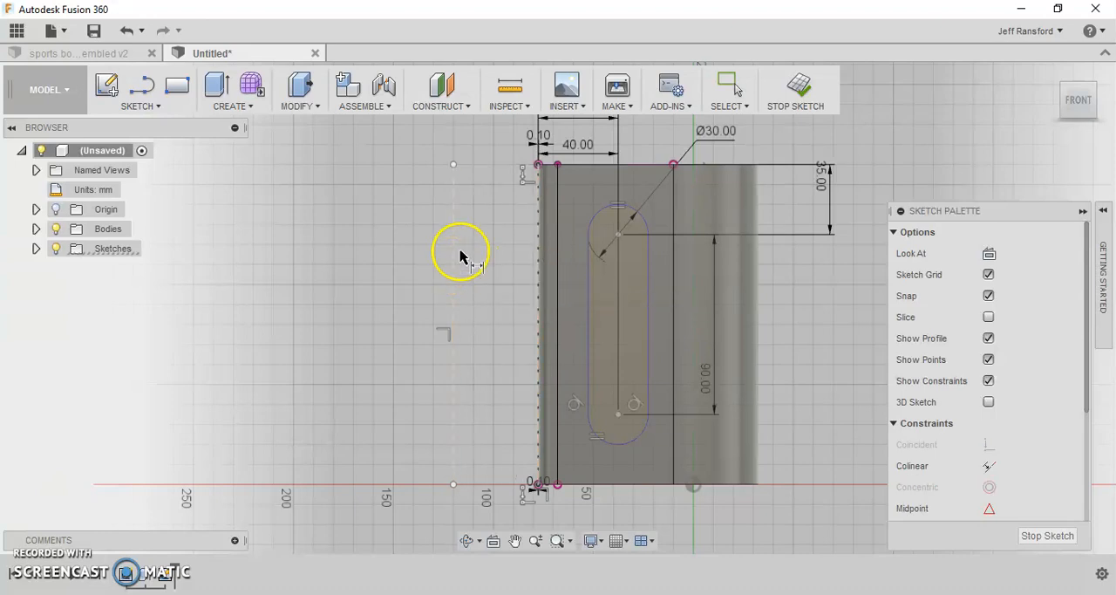
pyautogui.click(472, 142)
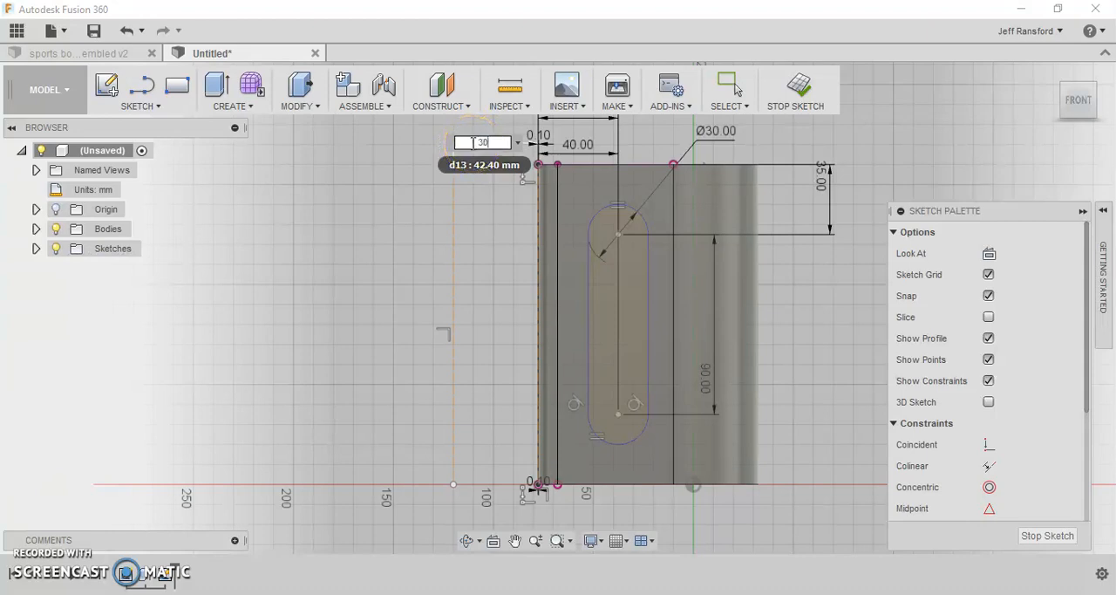
pyautogui.write('30')
pyautogui.press('Return')
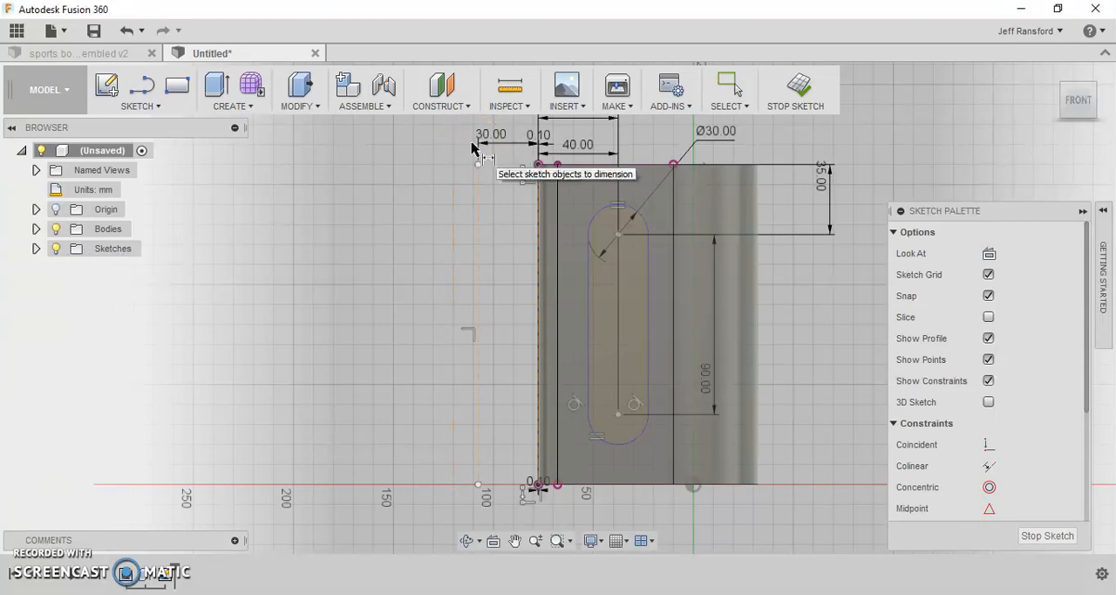
pyautogui.click(488, 299)
pyautogui.click(524, 302)
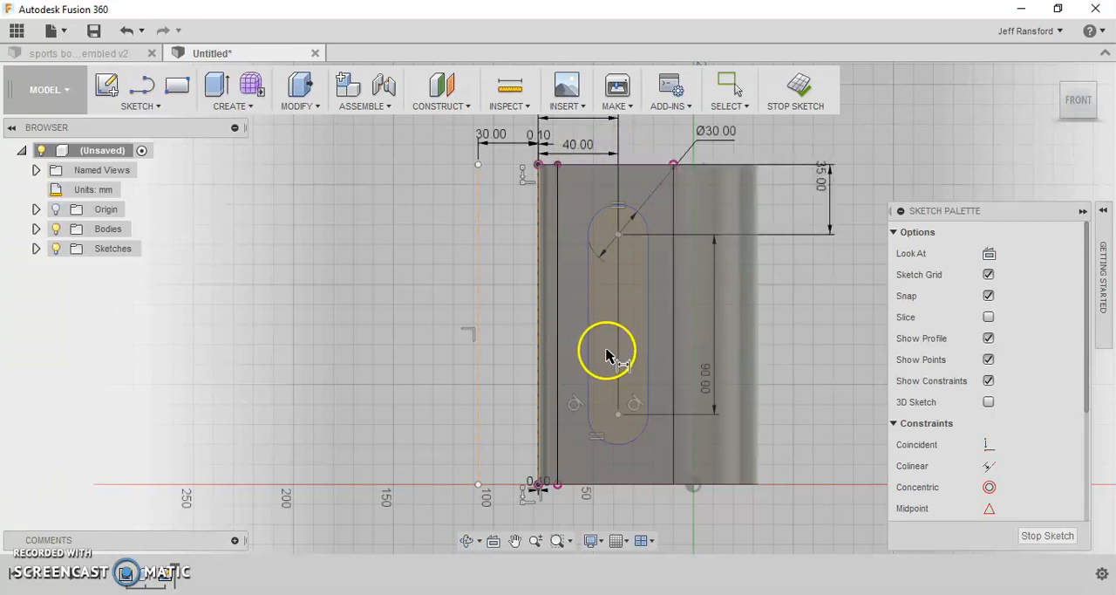
# - Finish the grip slot sketch
pyautogui.click(794, 85)
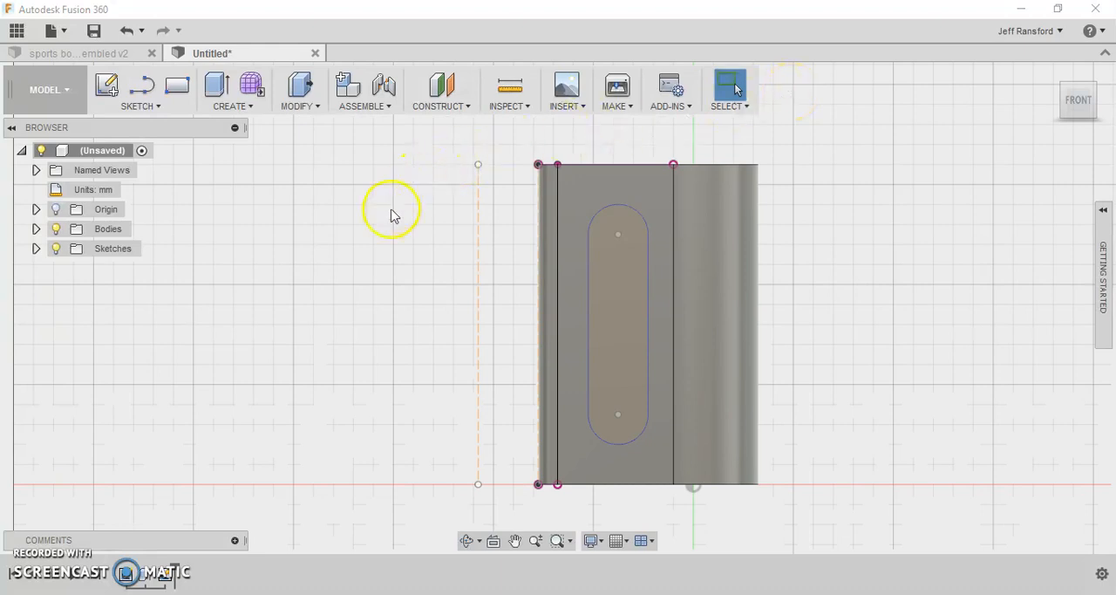
pyautogui.keyDown('shift'); pyautogui.moveTo(389, 209); pyautogui.dragTo(404, 280, button='middle'); pyautogui.keyUp('shift')
pyautogui.press('Escape')
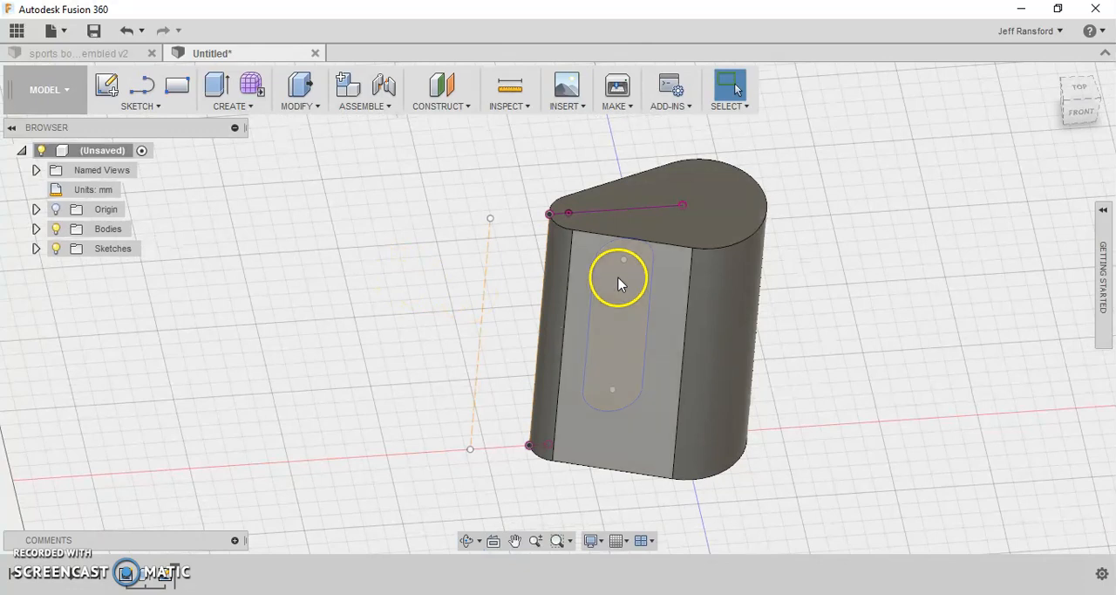
# - Start a Revolve and hide Body1 to expose the slot profile and construction lines
pyautogui.click(284, 109)
pyautogui.click(245, 107)
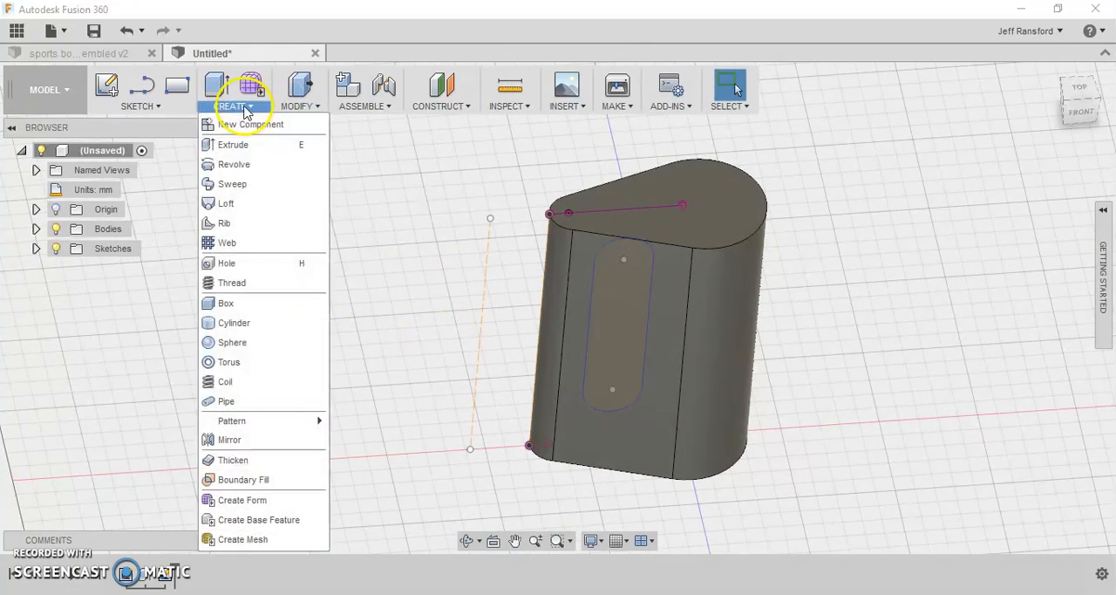
pyautogui.click(235, 170)
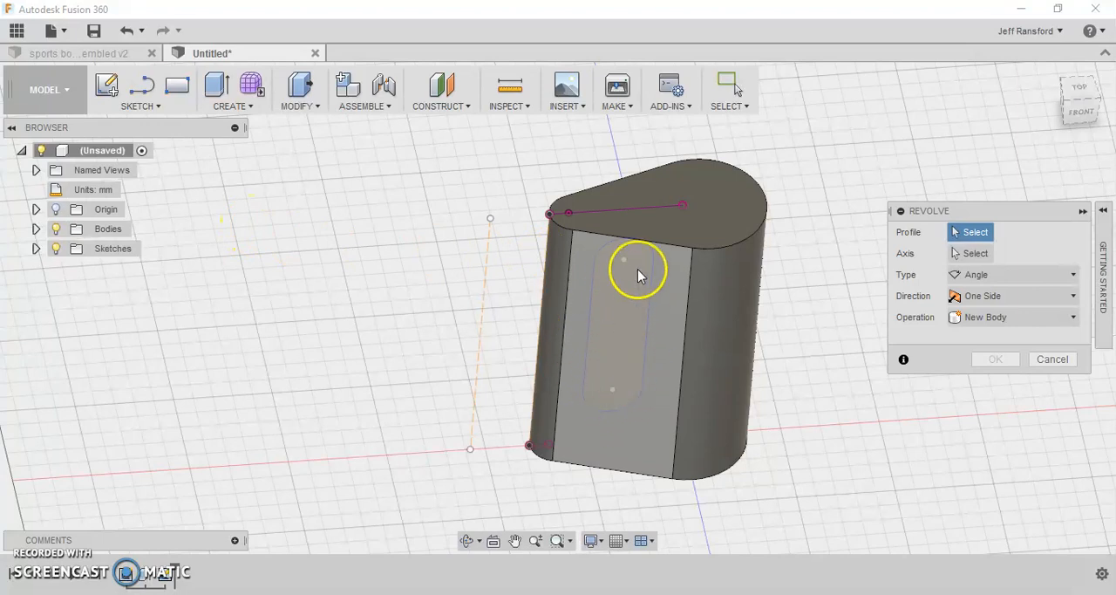
pyautogui.click(36, 228)
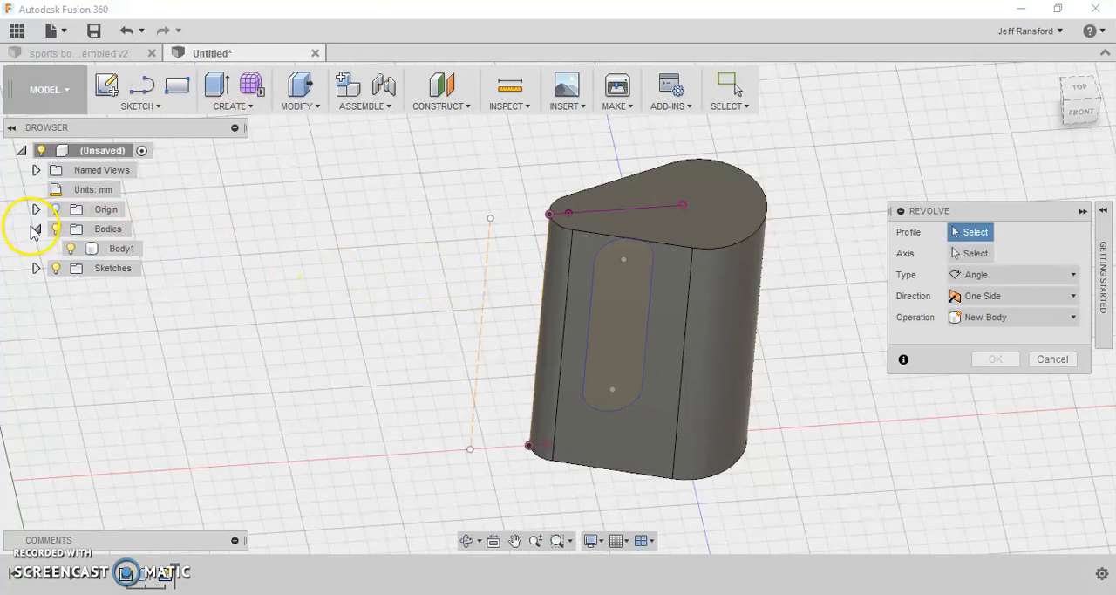
pyautogui.click(72, 249)
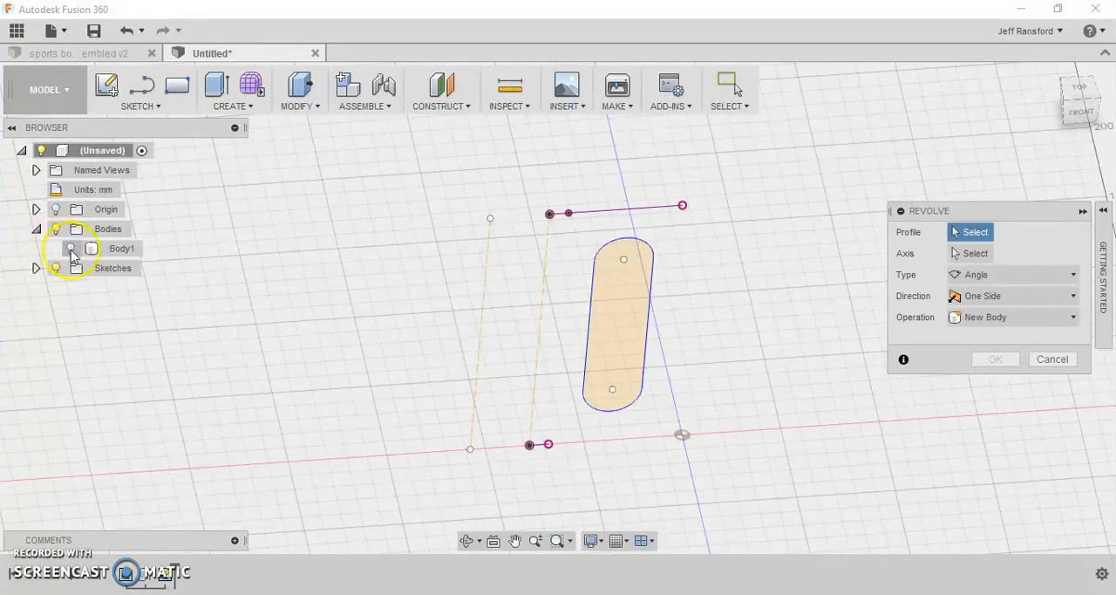
pyautogui.click(70, 249)
pyautogui.click(70, 249)
pyautogui.click(70, 249)
pyautogui.click(70, 250)
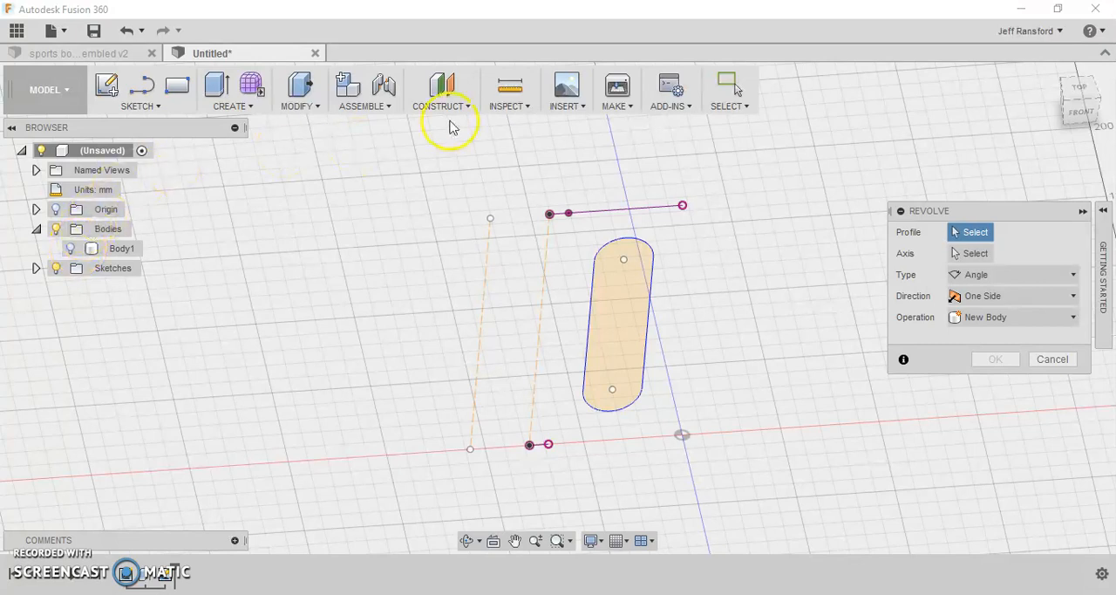
# - Set the slot as the Revolve profile and the outer construction line as its axis, at 360 degrees
pyautogui.click(248, 108)
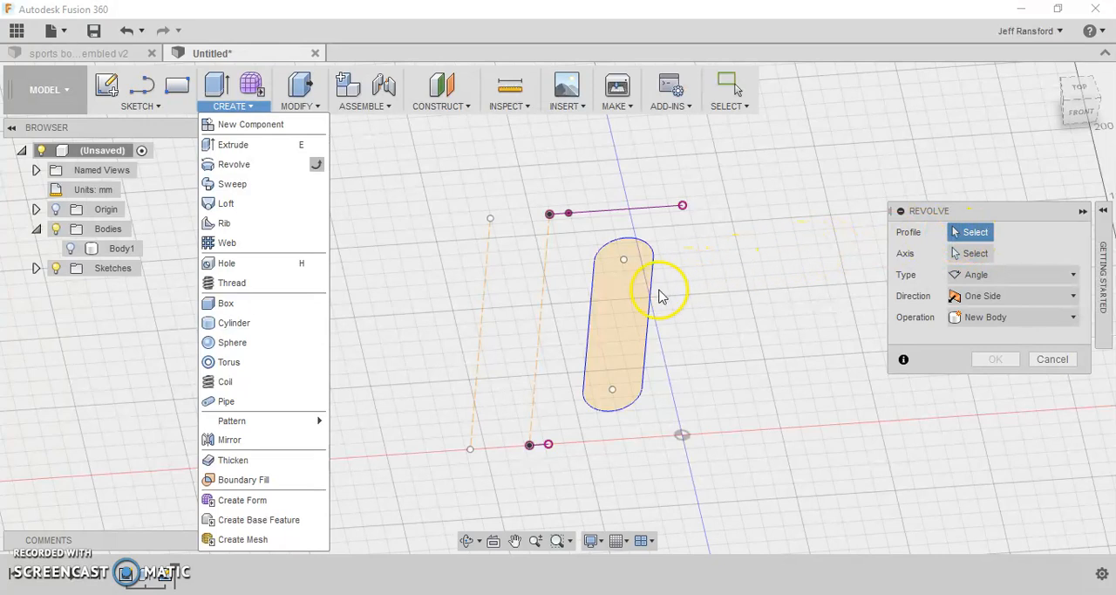
pyautogui.click(632, 309)
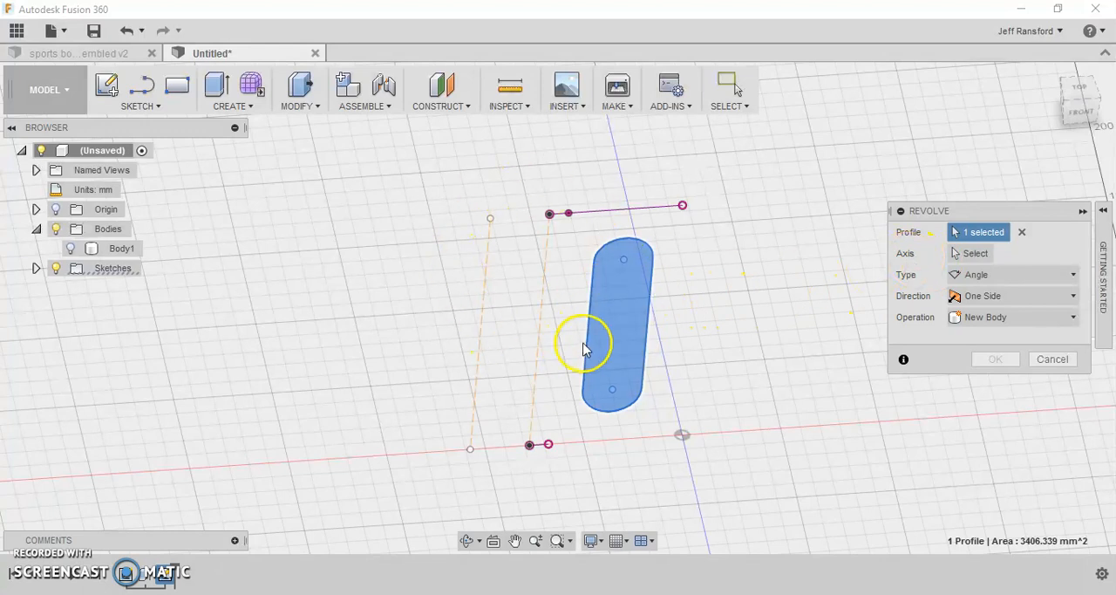
pyautogui.click(981, 253)
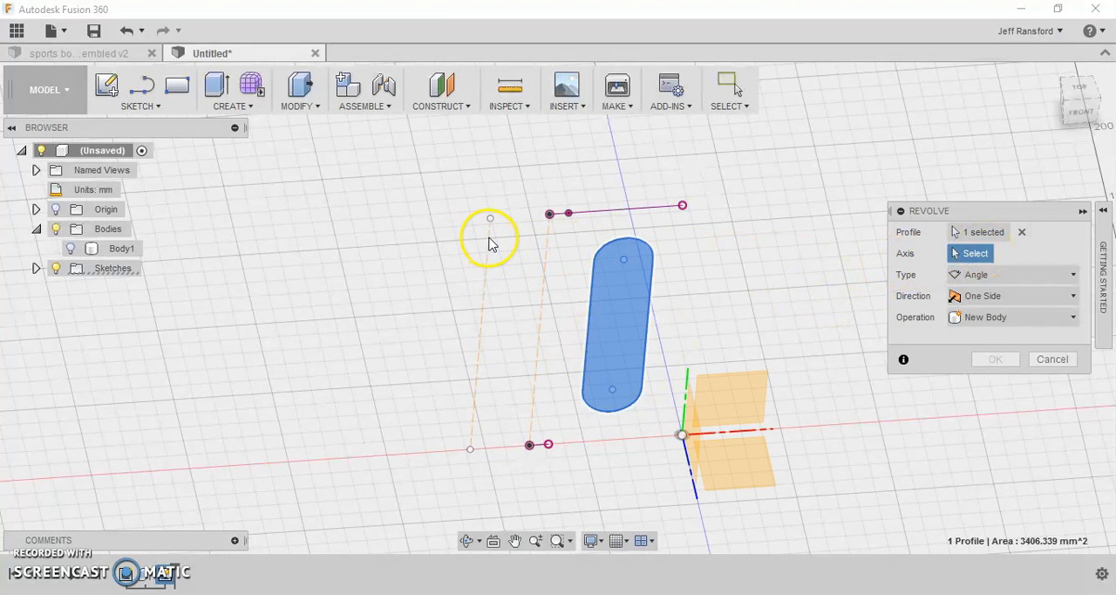
pyautogui.click(485, 282)
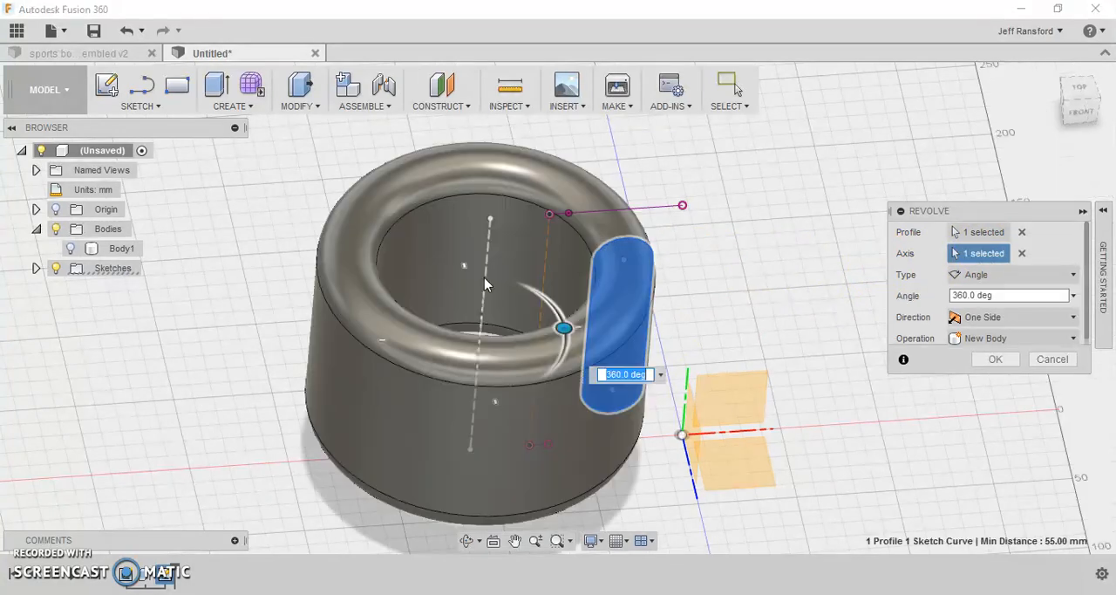
pyautogui.scroll(-1, 959, 301)
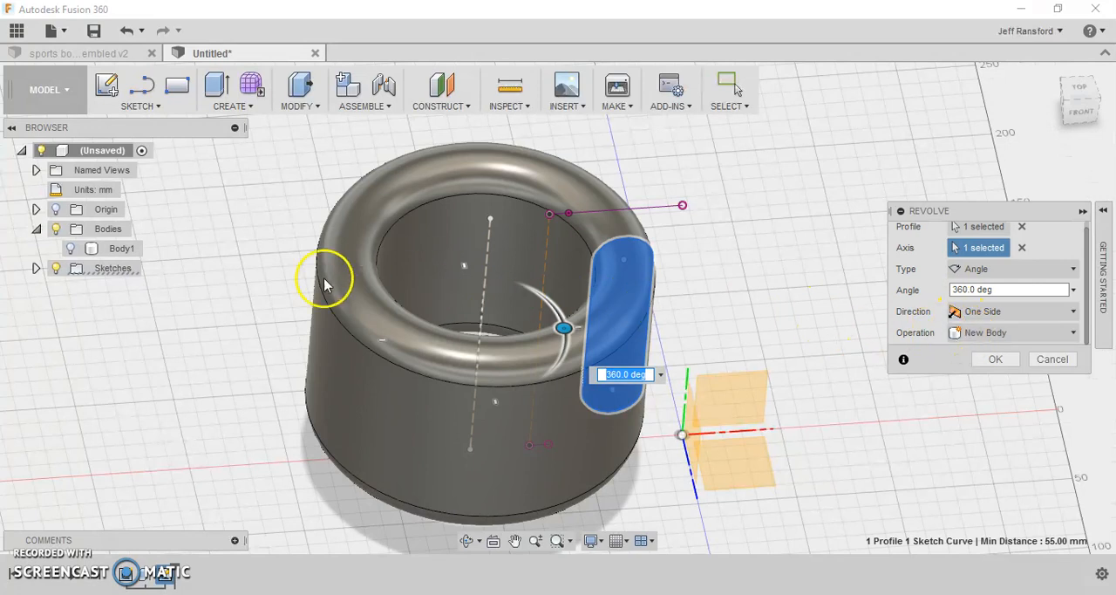
# - Show Body1 again and complete the revolve as a 360-degree Cut through the bottle body
pyautogui.click(70, 249)
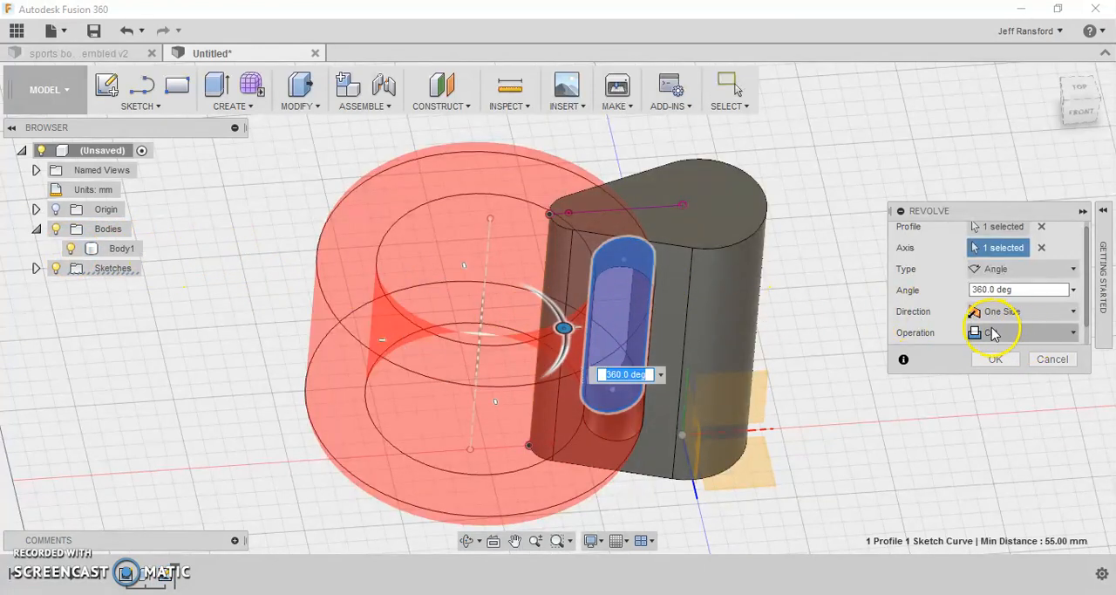
pyautogui.scroll(-1, 977, 330)
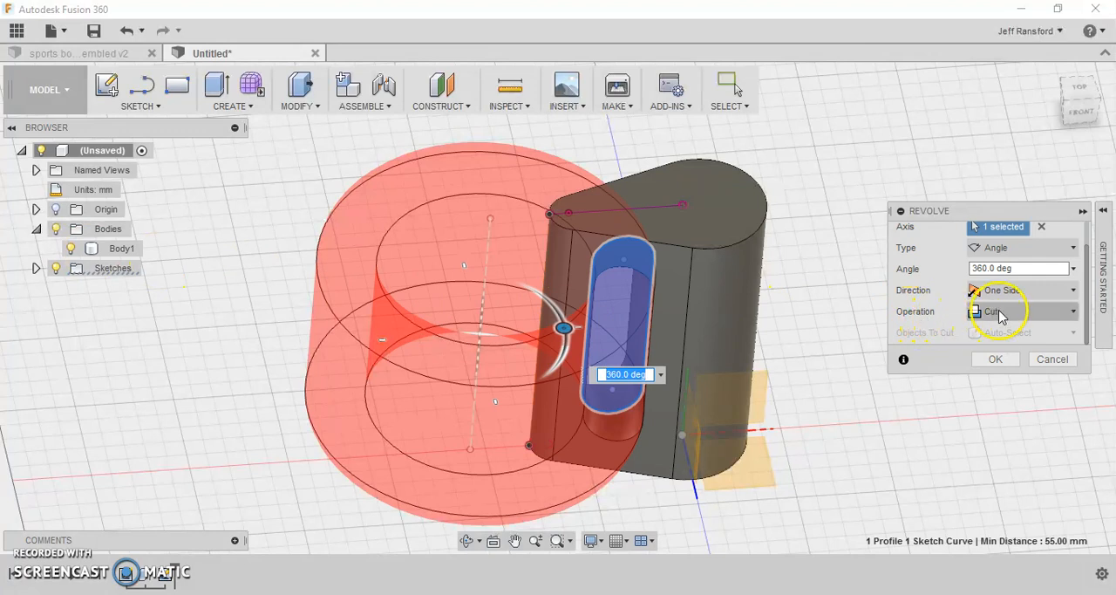
pyautogui.click(1001, 314)
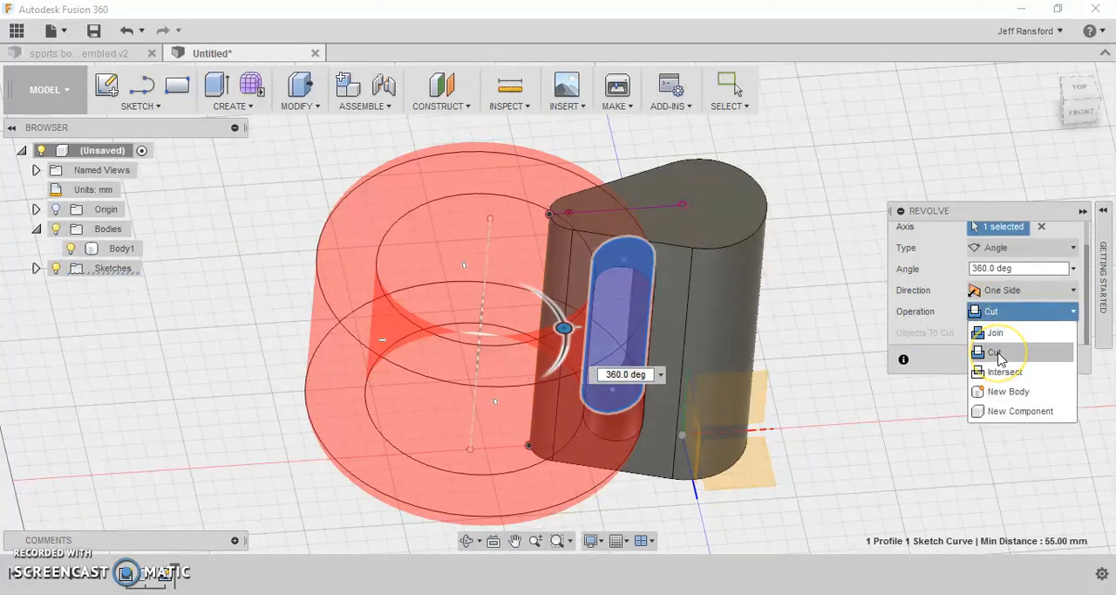
pyautogui.click(1000, 353)
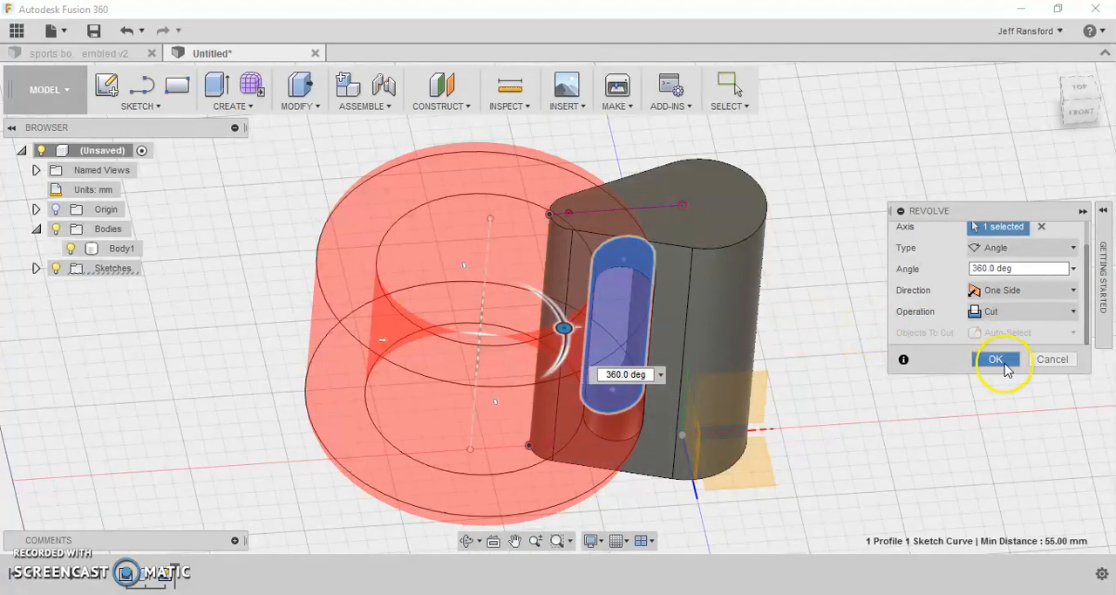
pyautogui.click(996, 358)
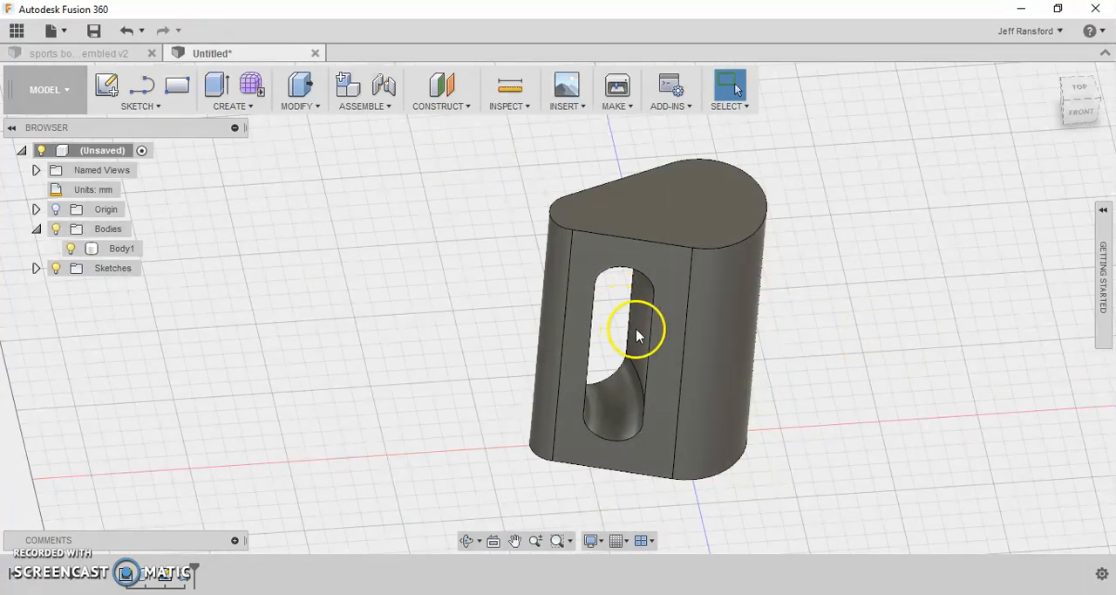
# - Save the design under the name "sports bottle"
pyautogui.keyDown('shift'); pyautogui.moveTo(711, 356); pyautogui.dragTo(712, 333, button='middle'); pyautogui.keyUp('shift')
pyautogui.press('Escape')
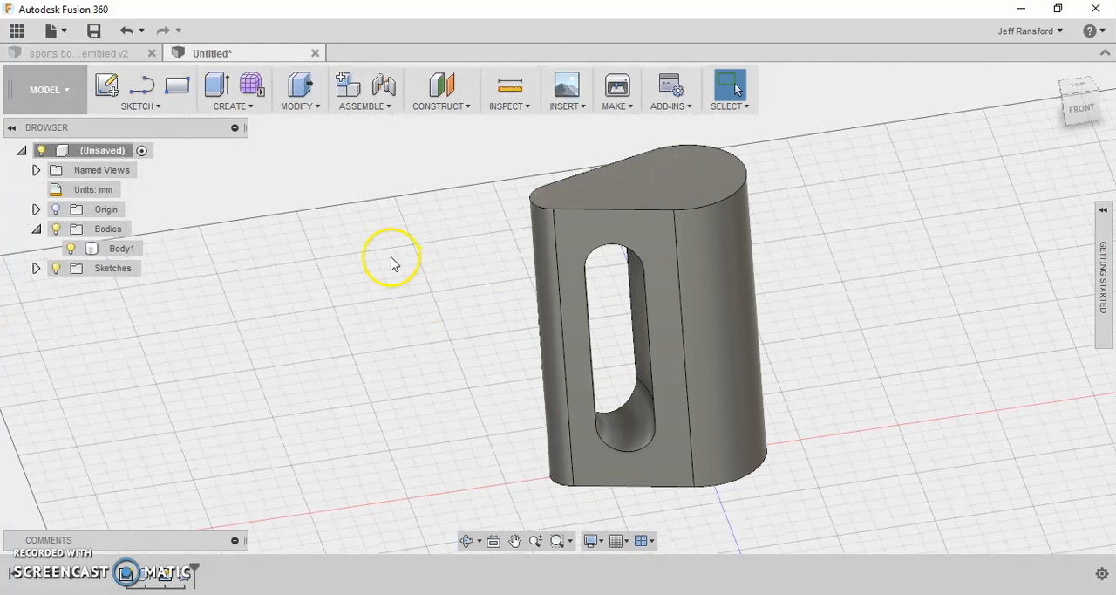
pyautogui.click(94, 31)
pyautogui.write('spo')
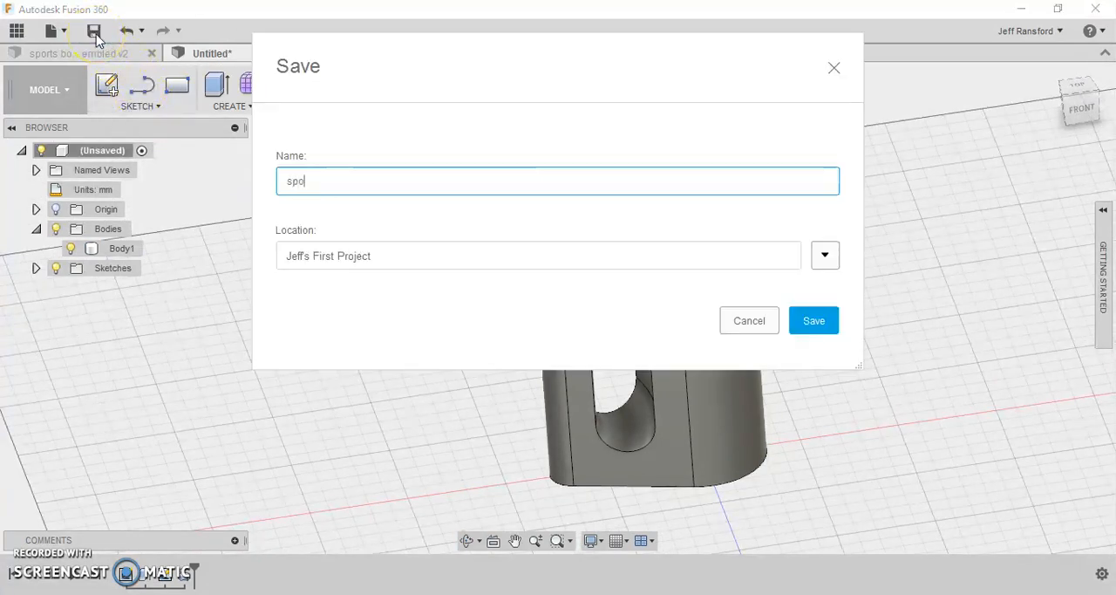
pyautogui.write('rts bottle')
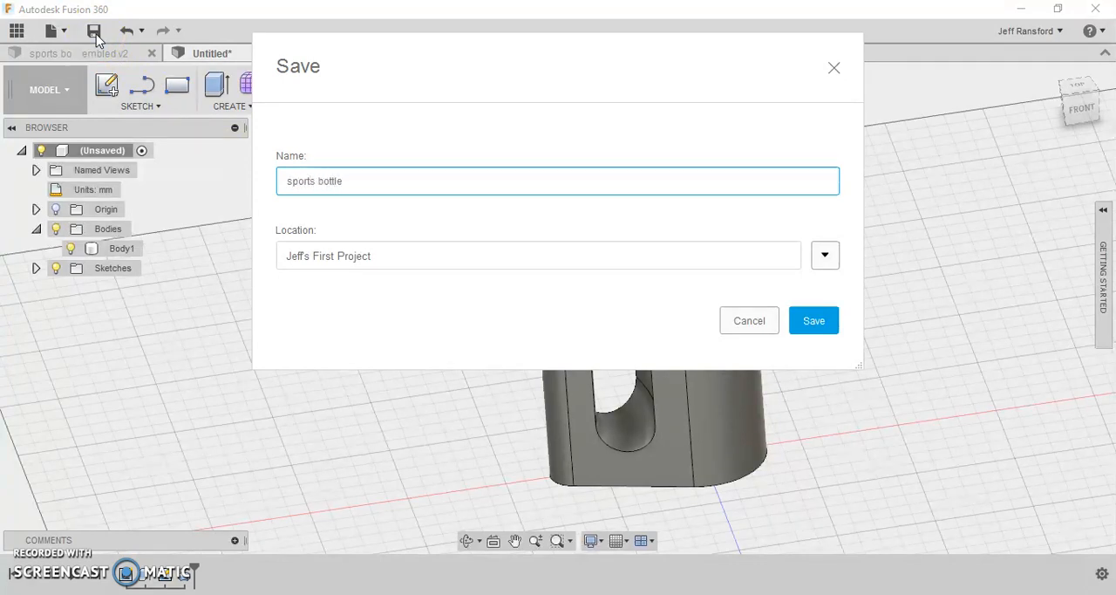